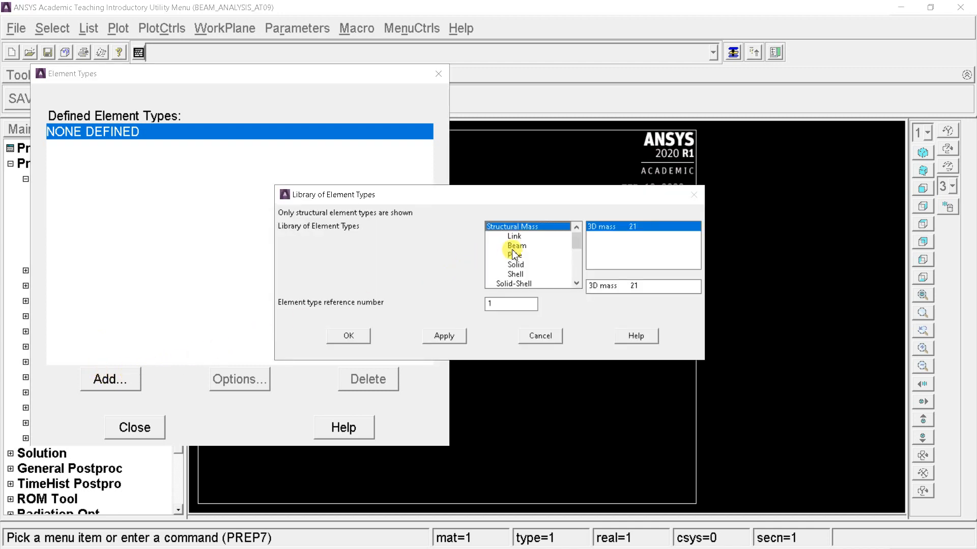
Step: Add the 2 node 188 beam element as element type 1 and close the element types list
click(516, 246)
click(617, 237)
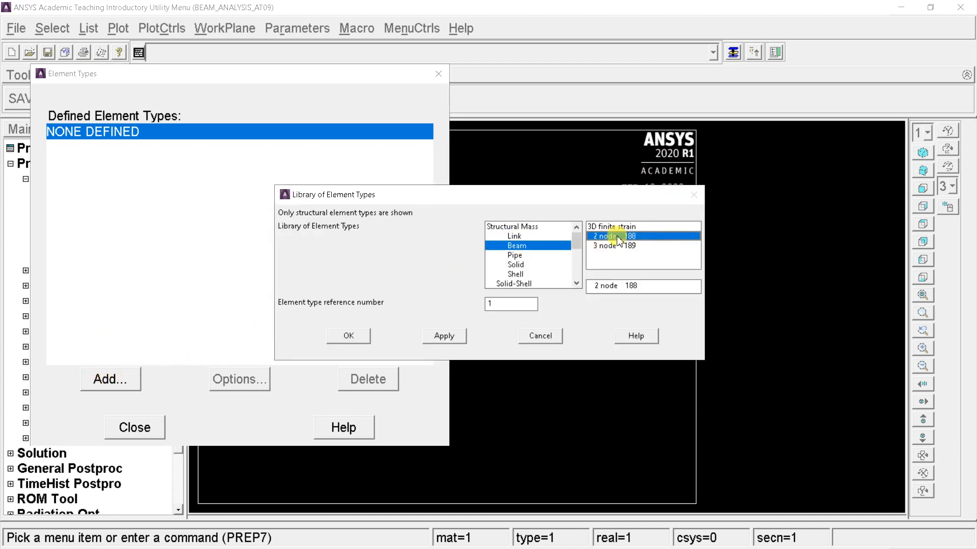
click(355, 336)
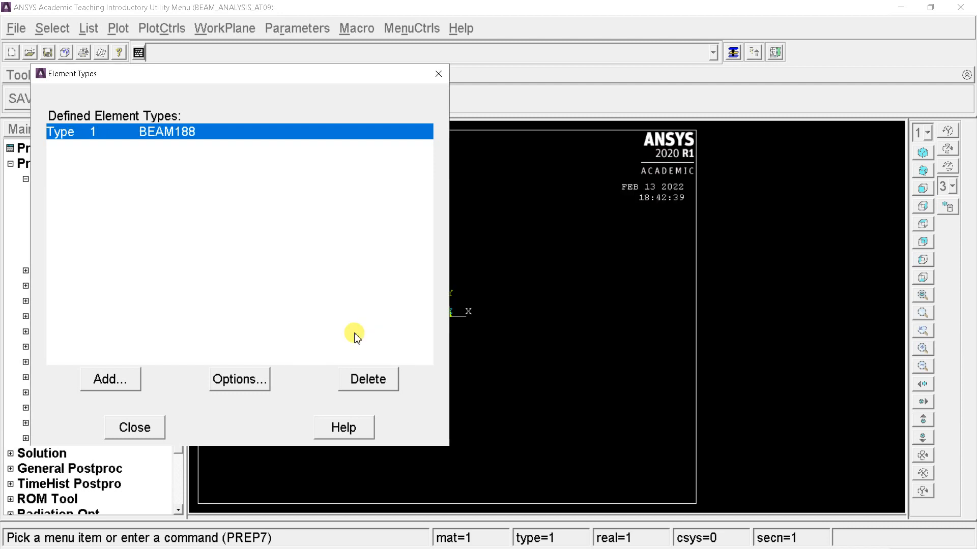
click(134, 428)
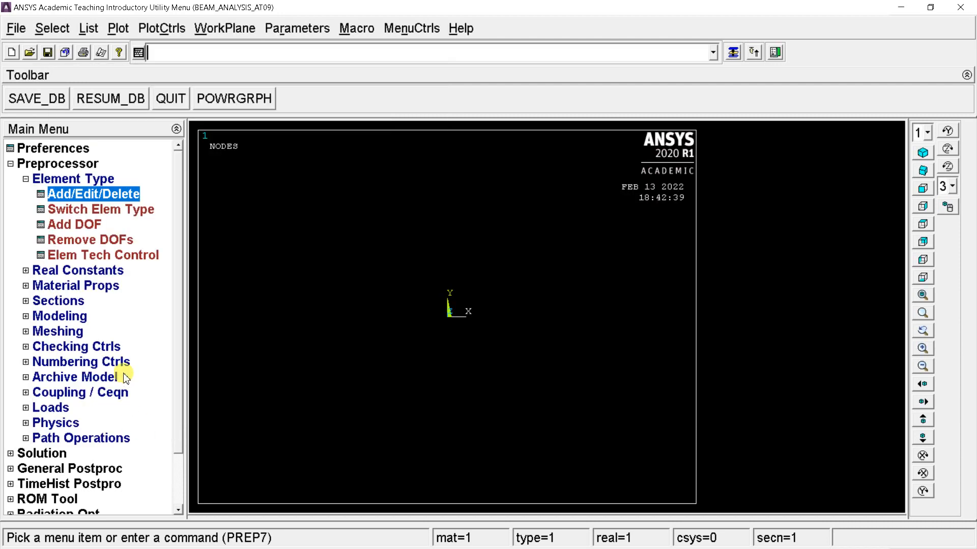
Step: Define a structural linear elastic isotropic material for material model 1 with EX 200000 and PRXY 0.3
click(26, 180)
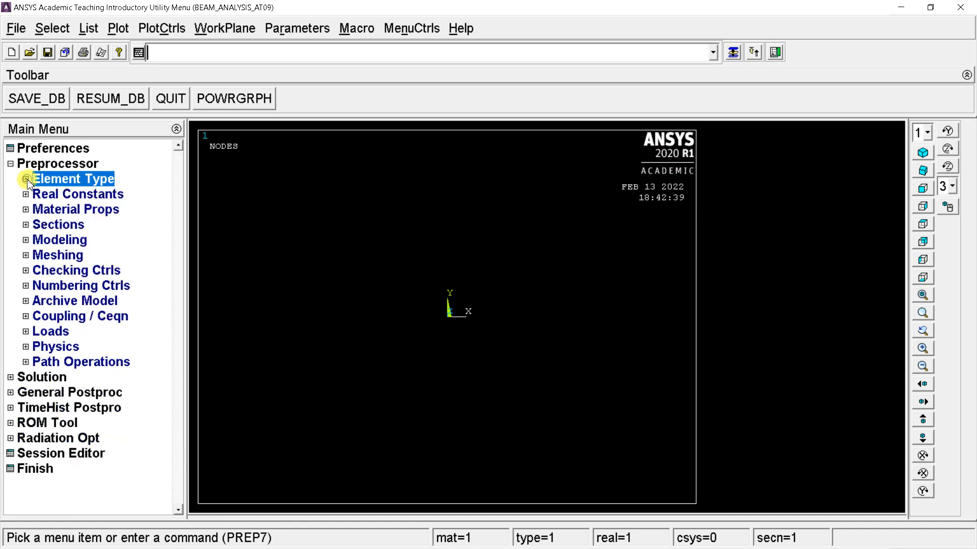
click(25, 209)
click(52, 271)
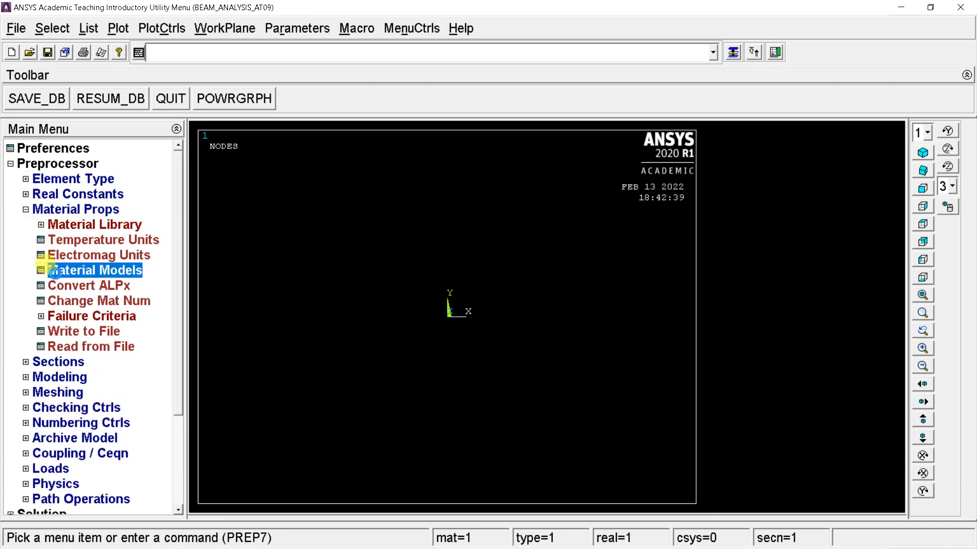
double_click(538, 251)
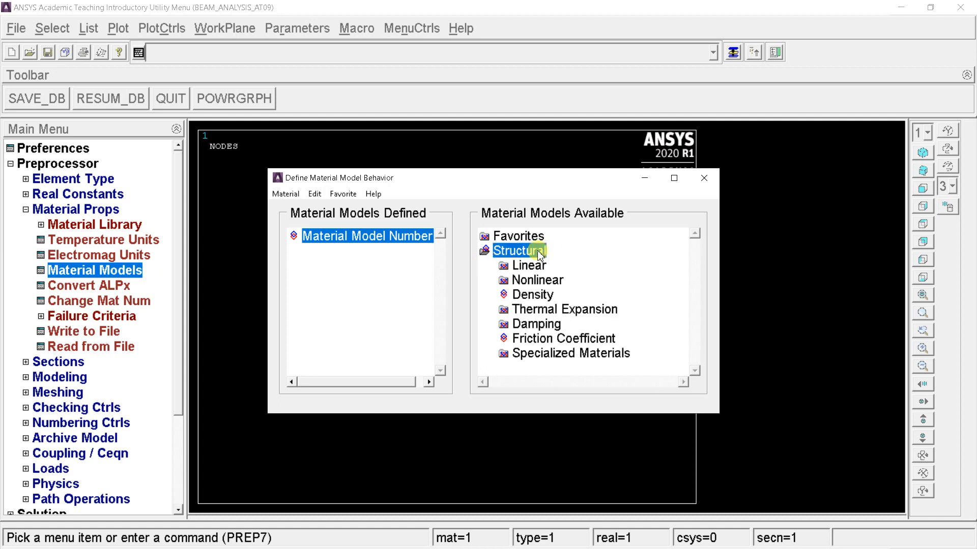
double_click(529, 266)
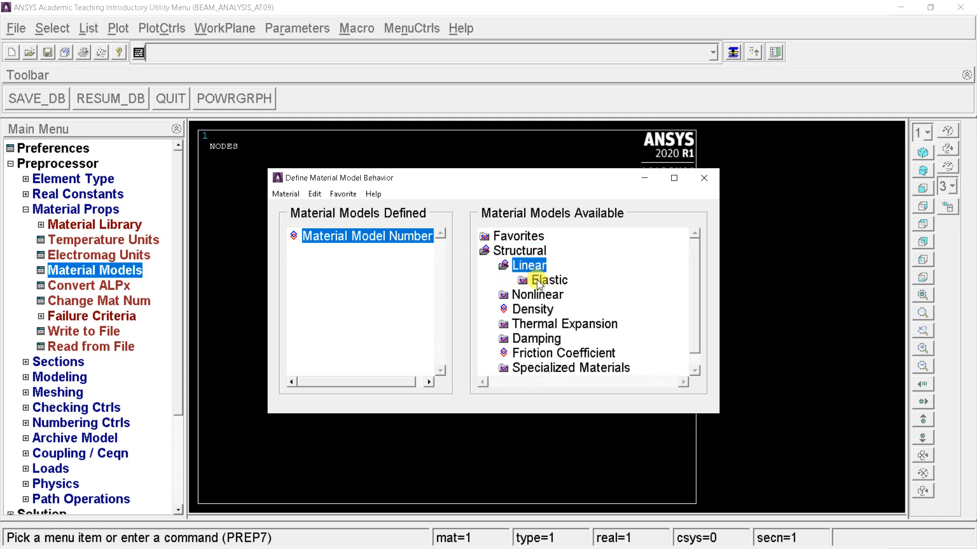
double_click(539, 280)
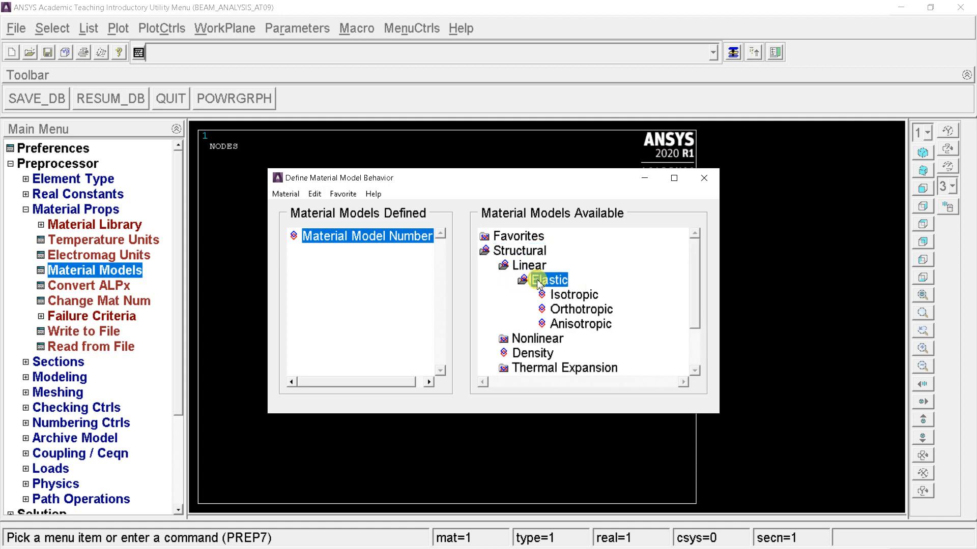
double_click(565, 296)
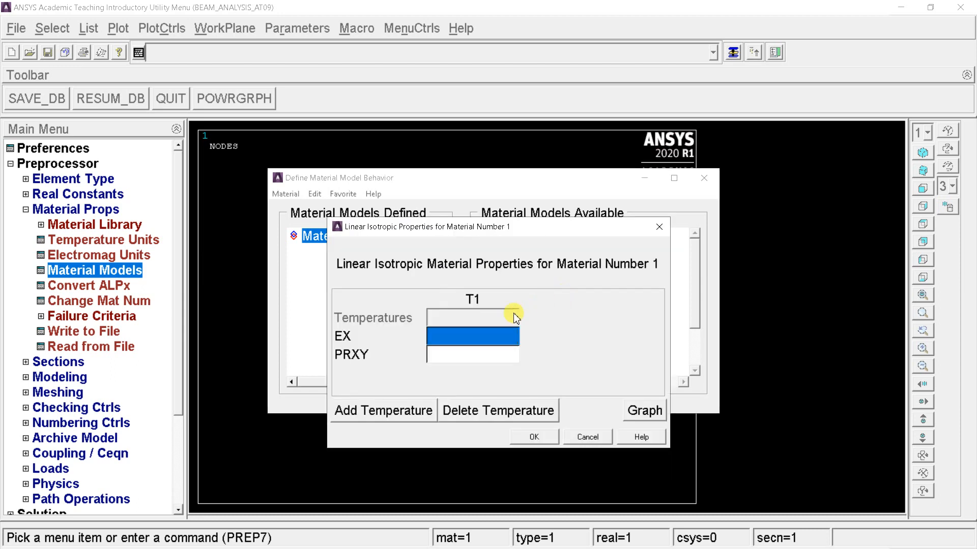
text(200000)
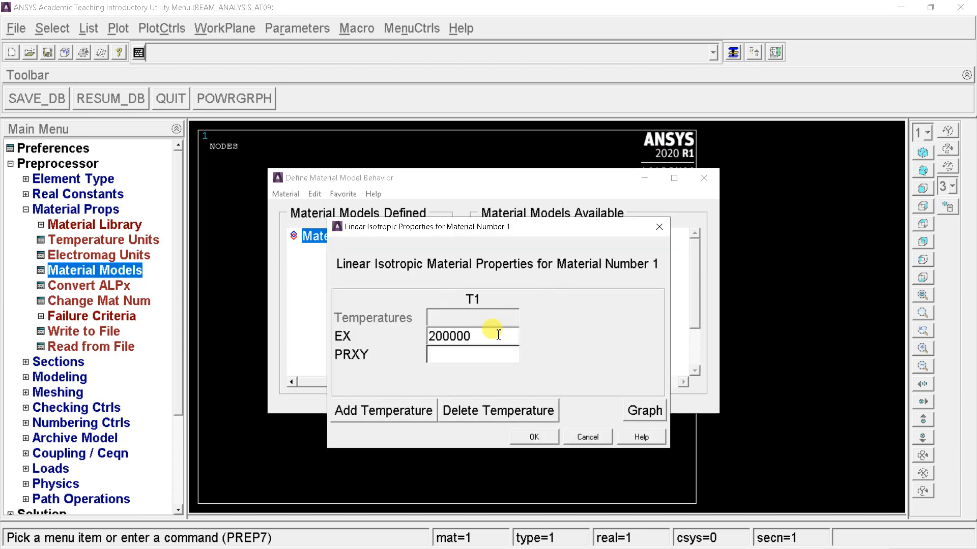
click(489, 360)
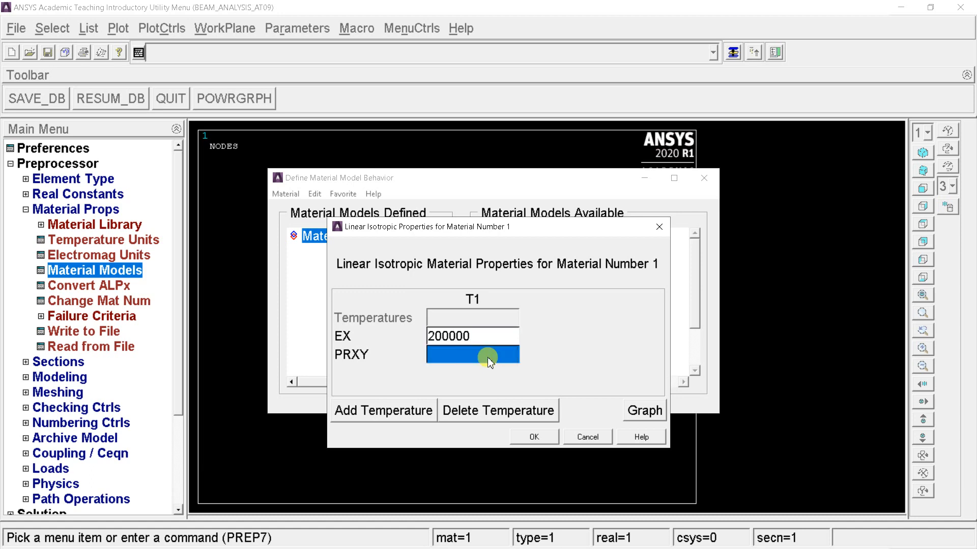
text(0.3)
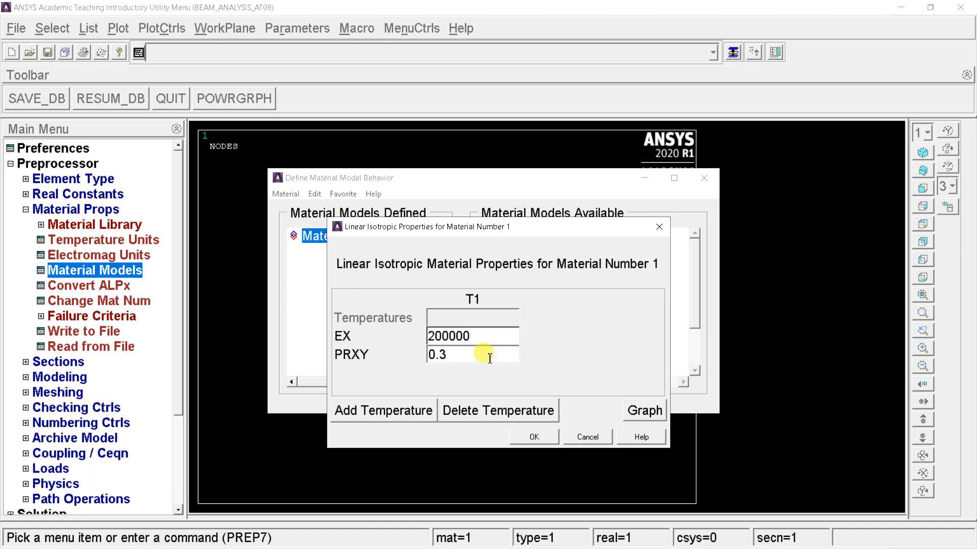
click(532, 439)
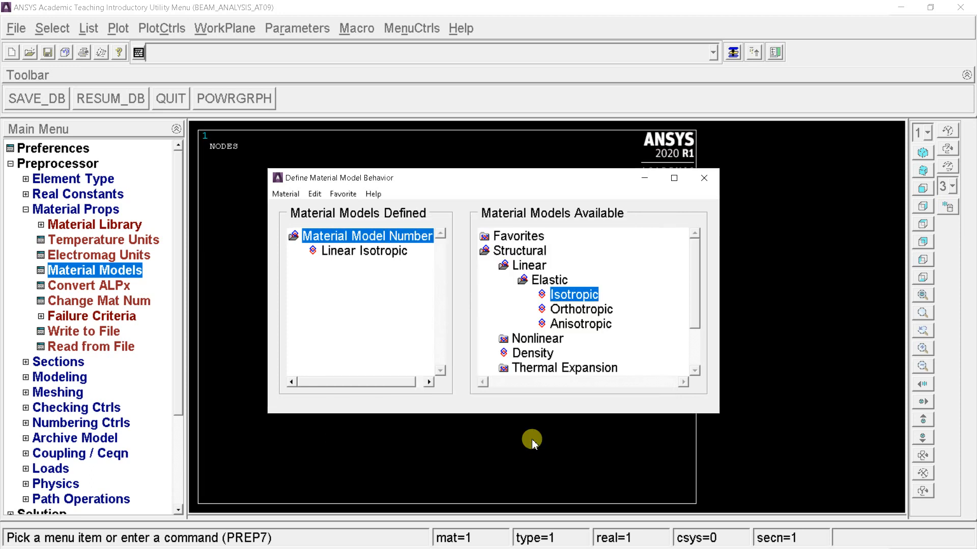
click(705, 179)
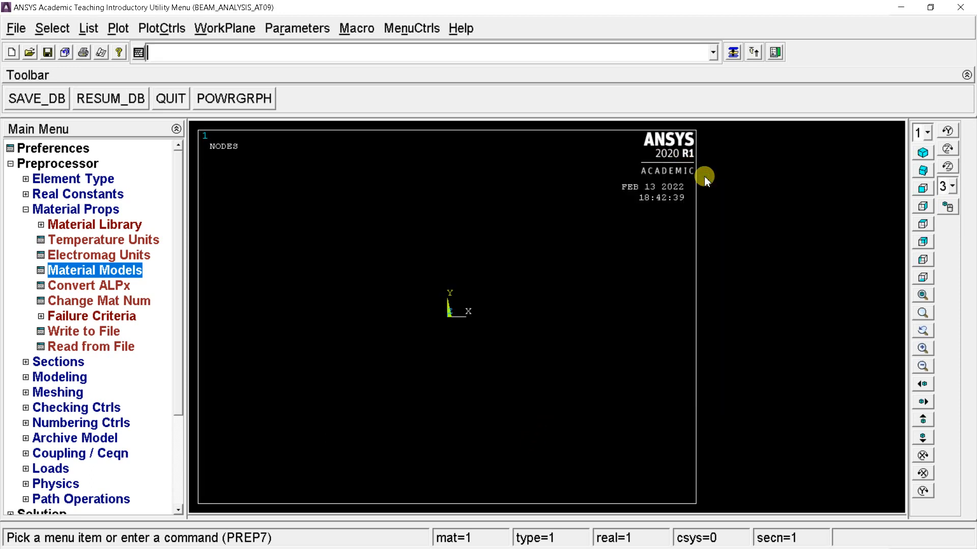
Step: Define a common beam section with ID 1 as a solid rectangle, B 10 and H 20, previewing it before accepting
click(25, 210)
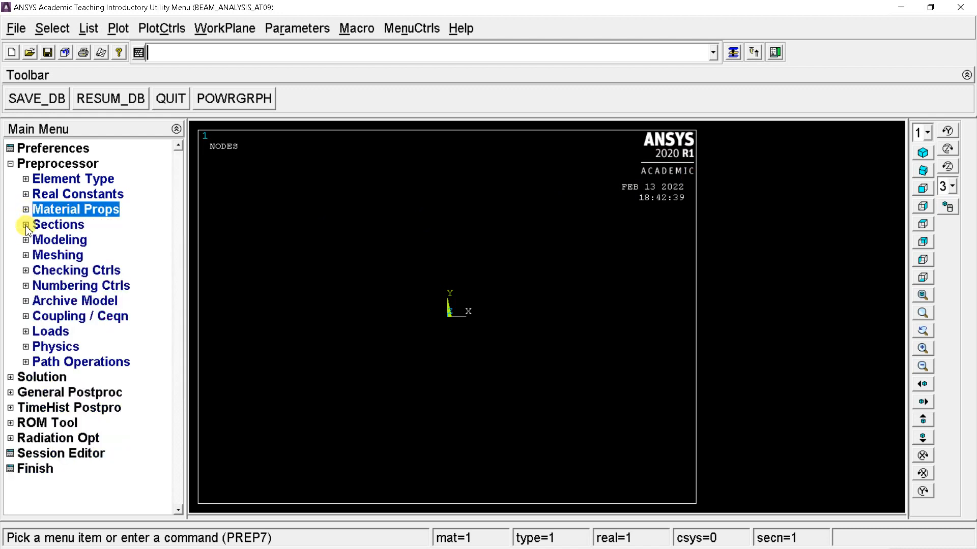
click(25, 225)
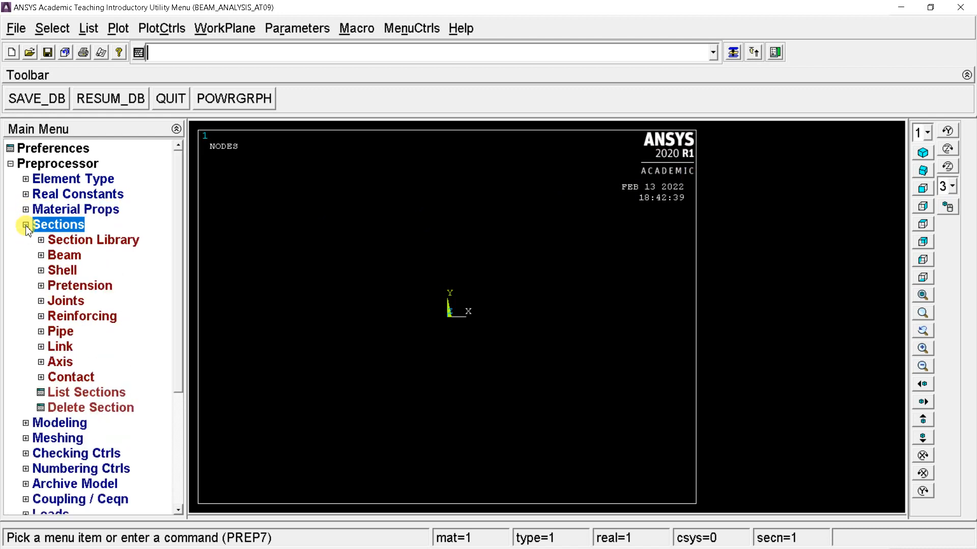
click(66, 257)
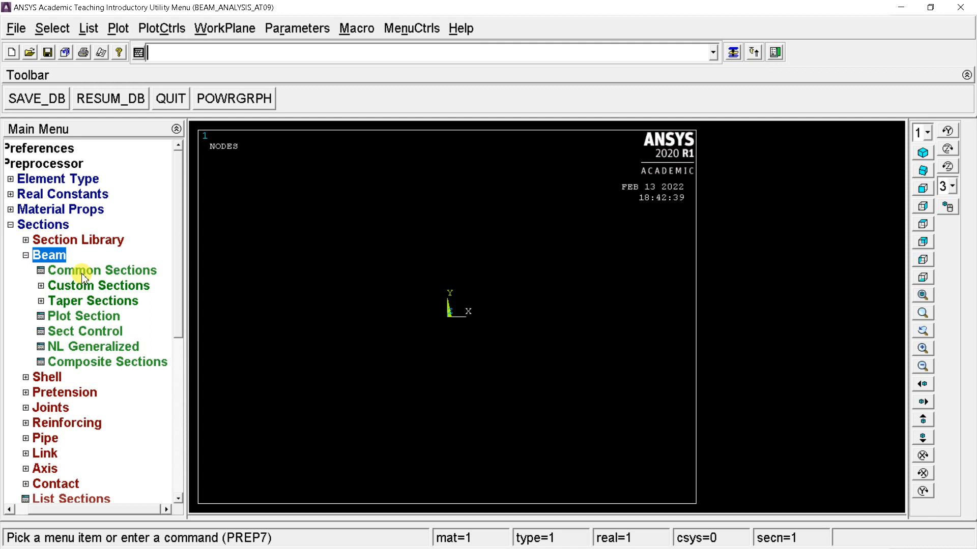
click(83, 275)
drag(796, 93, 495, 132)
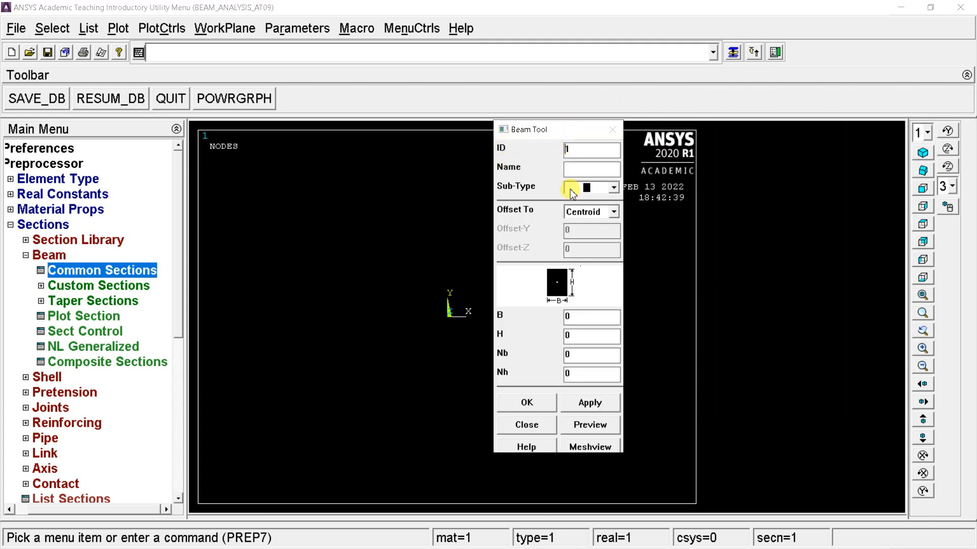
click(606, 193)
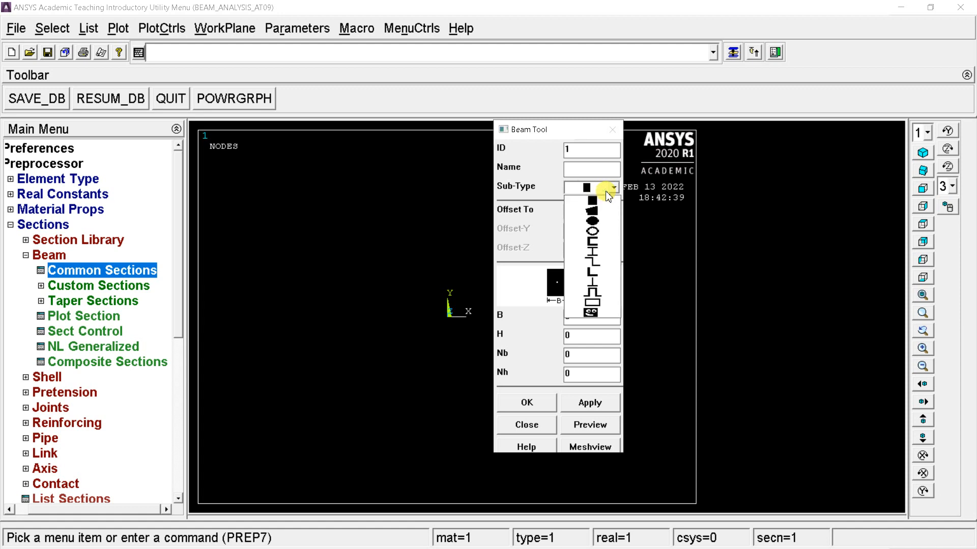
click(607, 195)
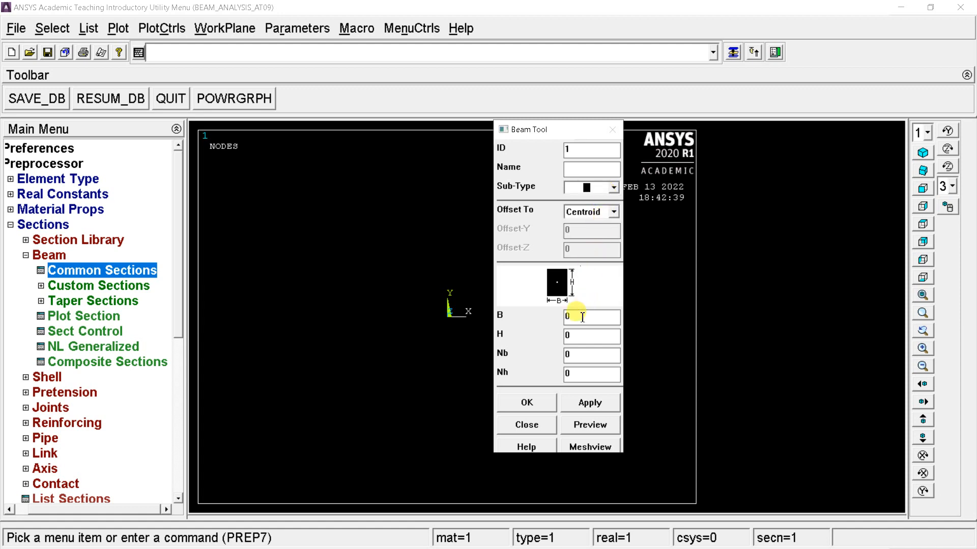
drag(582, 316, 560, 315)
text(10)
drag(589, 329, 560, 345)
click(581, 424)
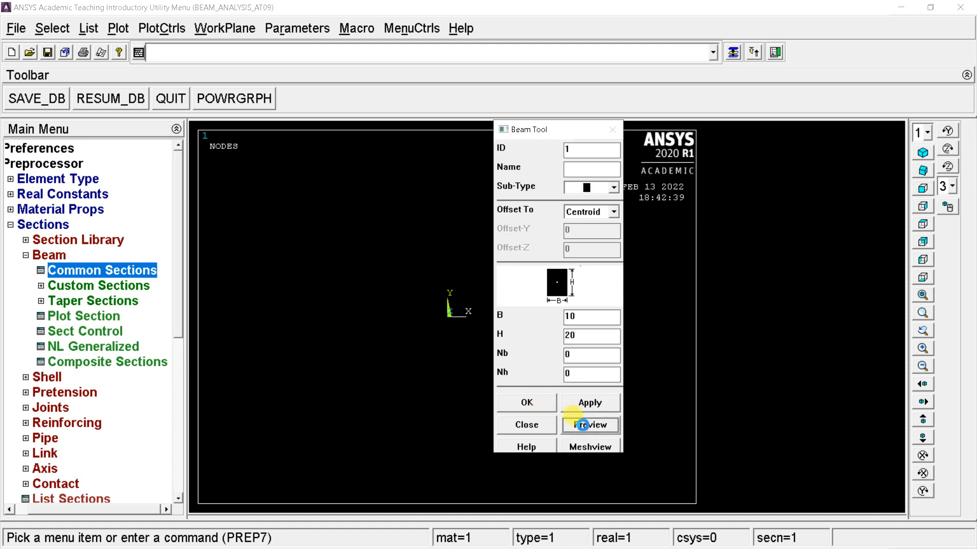
click(544, 405)
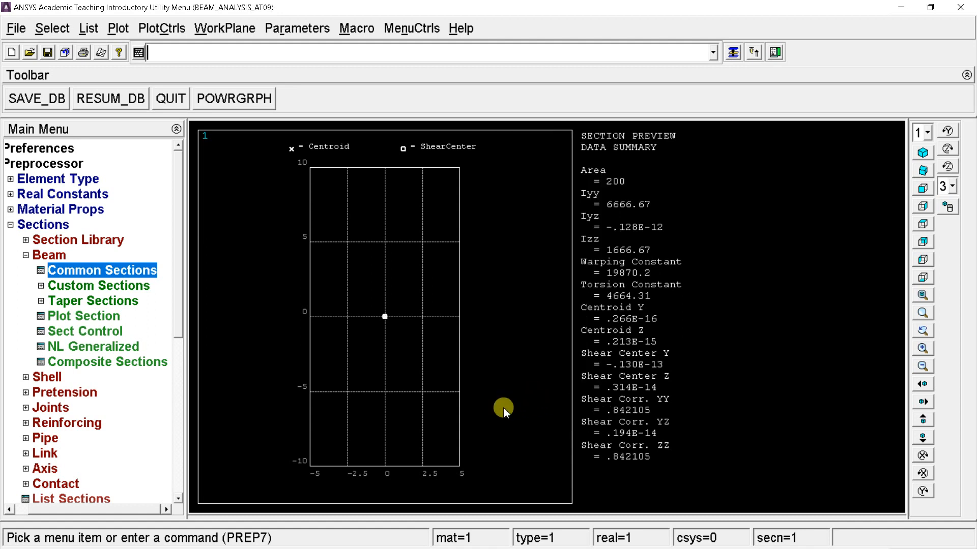
Step: Create keypoint 1 at the origin of the active coordinate system
click(31, 256)
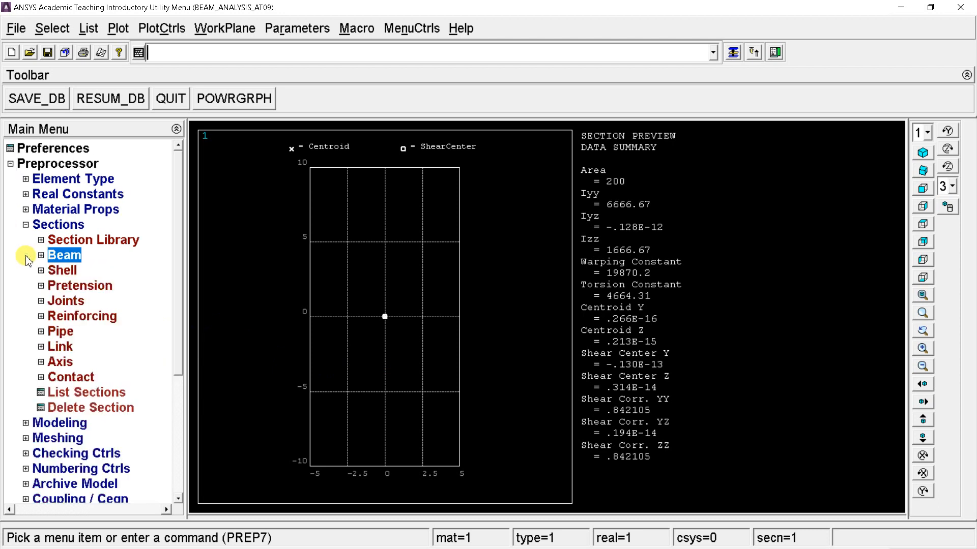
click(26, 225)
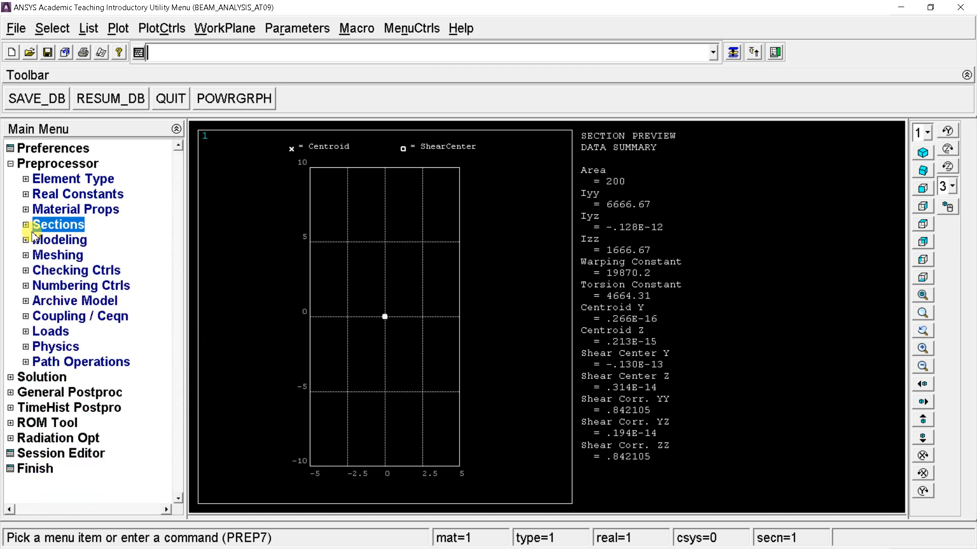
click(25, 240)
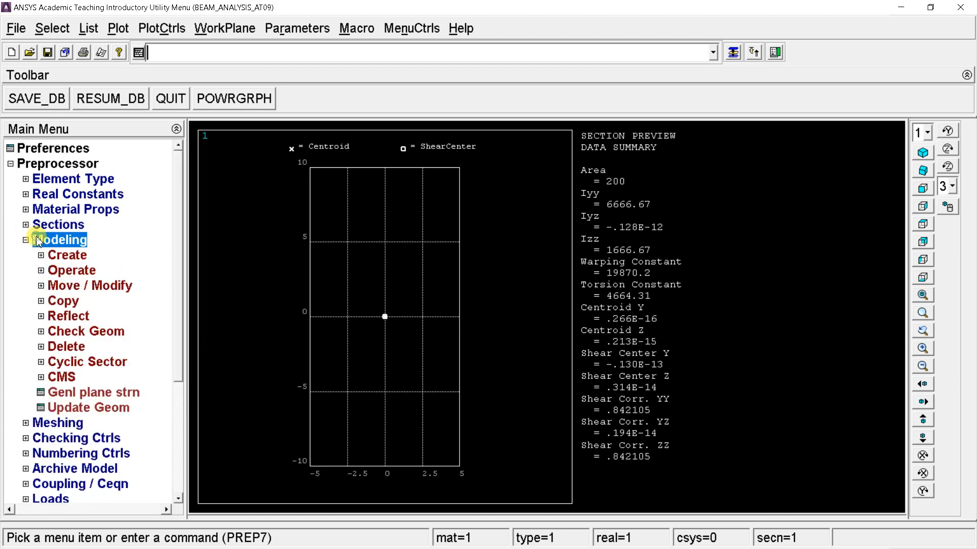
click(60, 257)
click(80, 273)
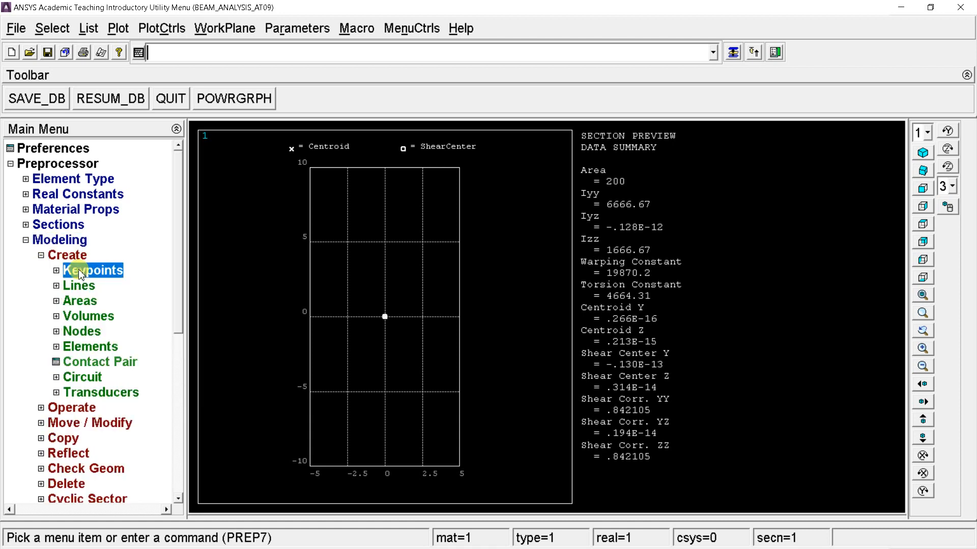
click(95, 302)
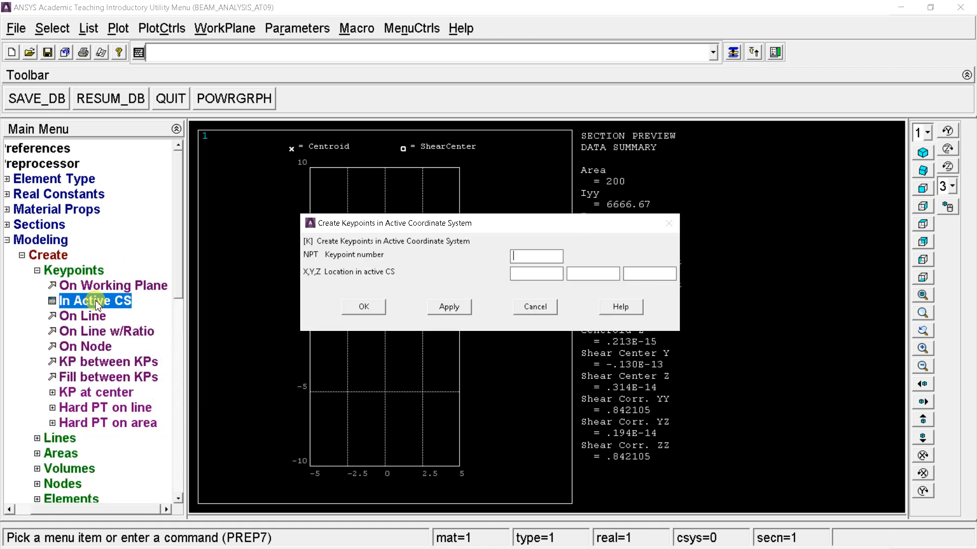
text(1)
click(540, 275)
click(449, 306)
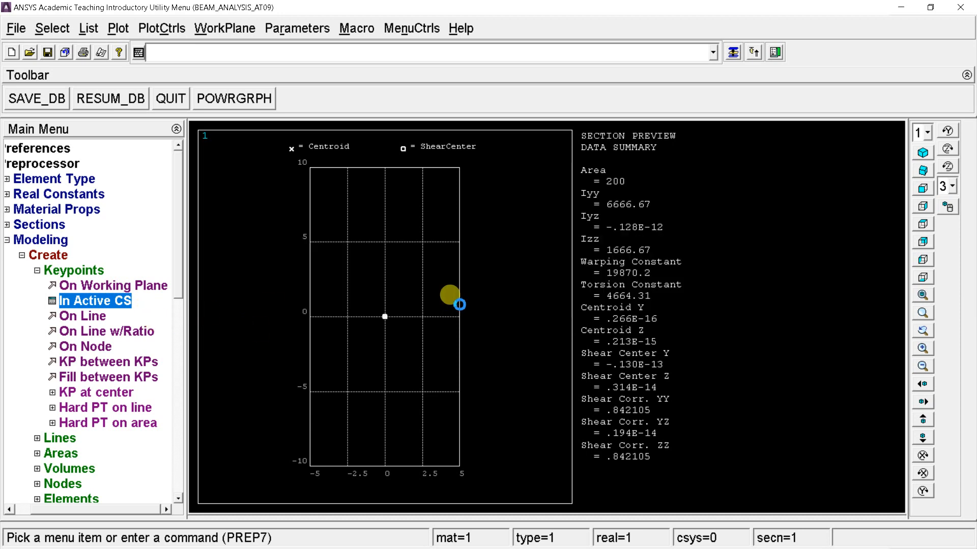
Step: Create keypoint 2 in the active coordinate system at X 20, Y 0
drag(534, 261, 498, 275)
text(2)
text(20)
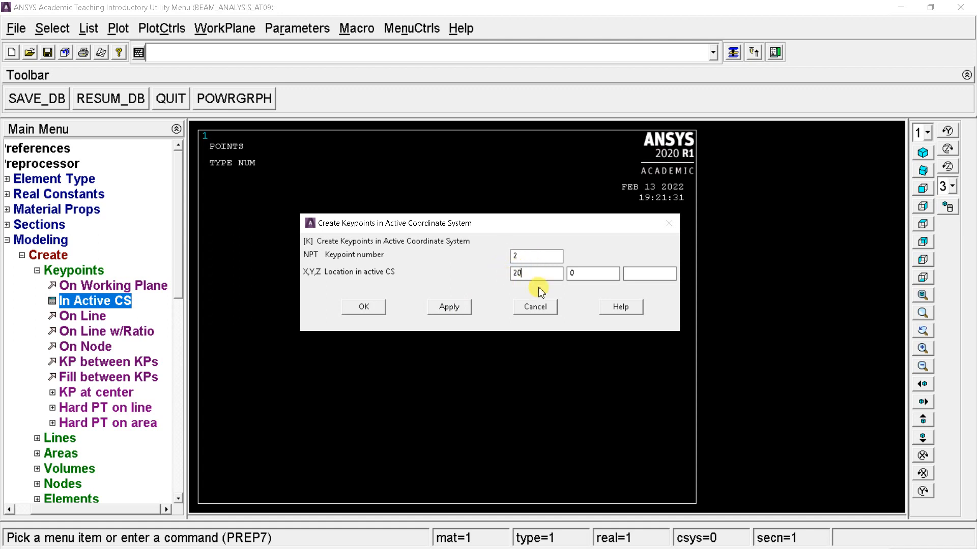
click(450, 309)
Step: Create keypoints 3 and 4 farther along the X axis and finish keypoint creation
drag(540, 254, 488, 275)
text(3)
click(449, 307)
drag(529, 273, 505, 262)
click(362, 308)
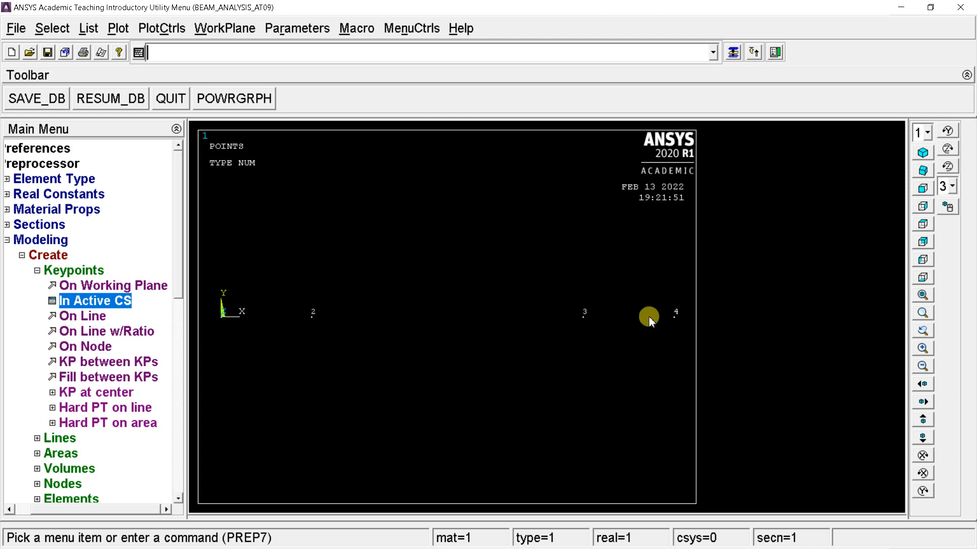
Step: Create three straight lines joining keypoints 1 to 2, 2 to 3, and 3 to 4
click(37, 270)
click(74, 288)
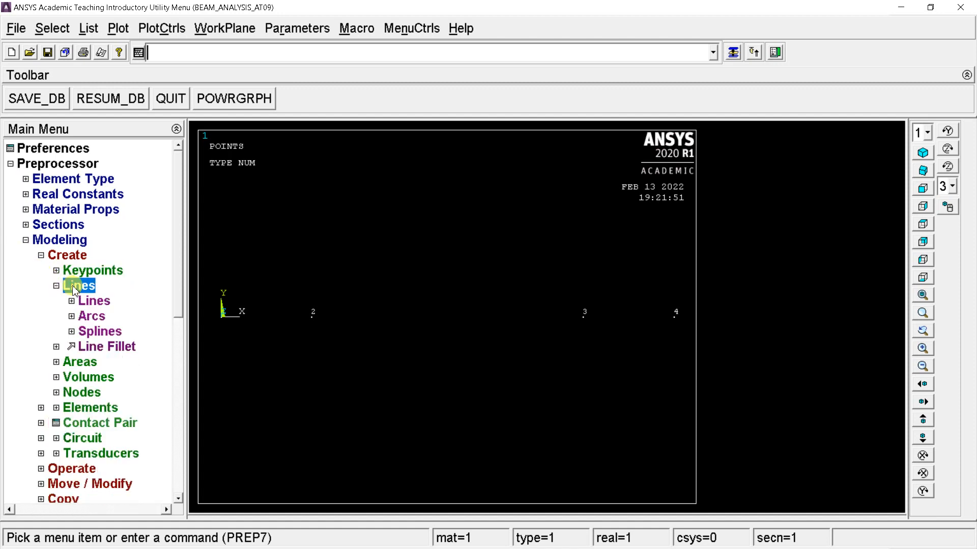
click(89, 304)
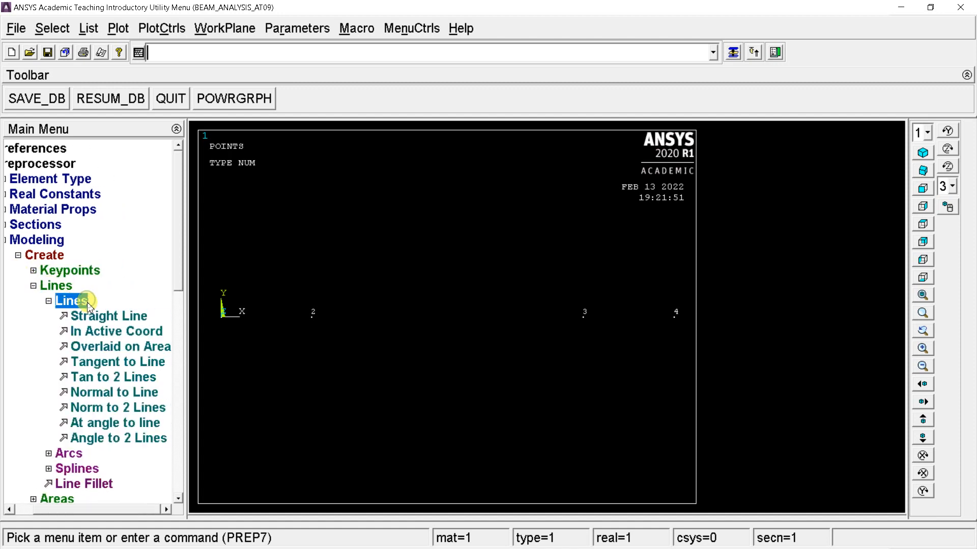
click(97, 317)
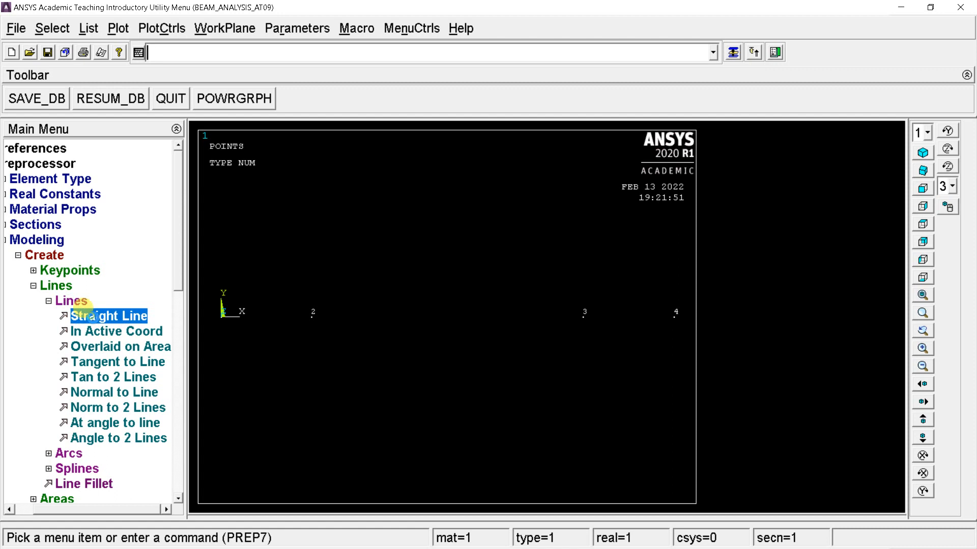
click(228, 331)
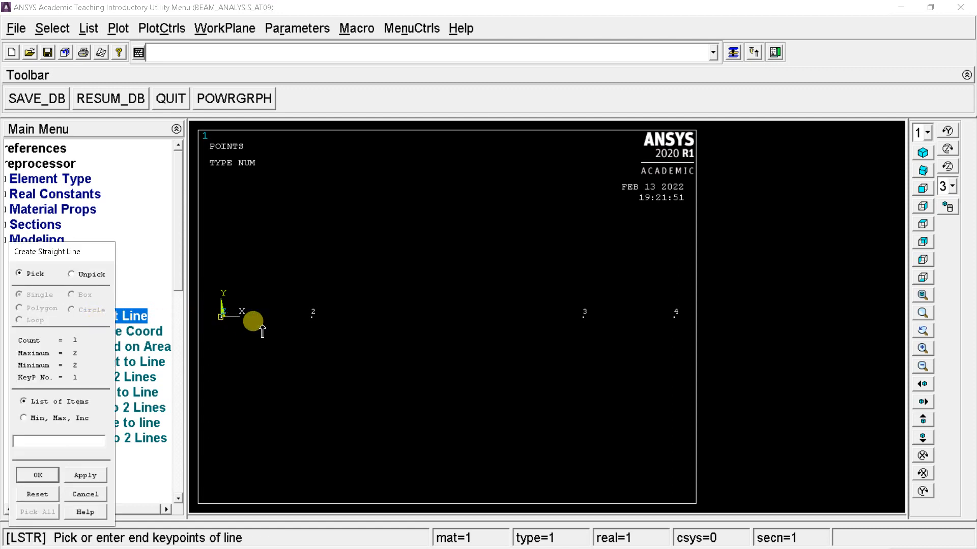
click(305, 343)
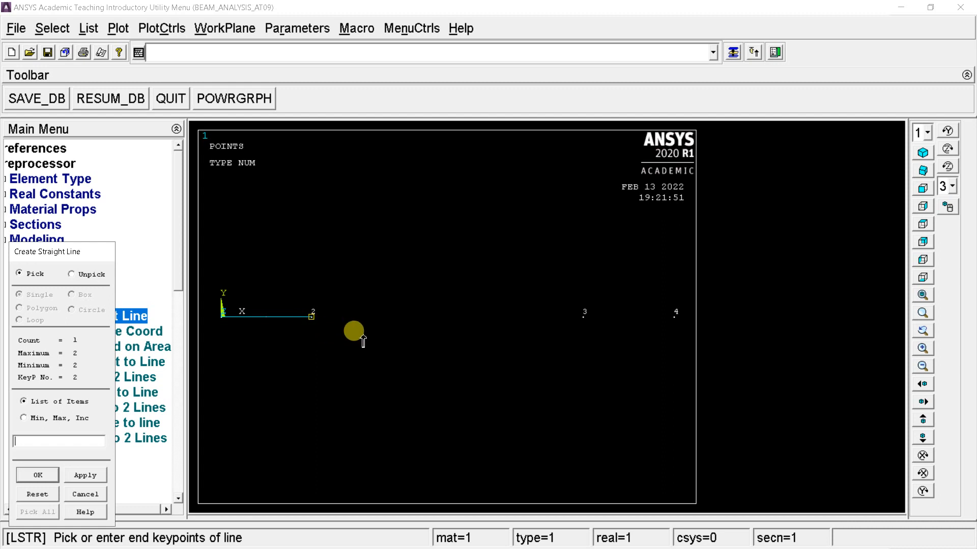
click(588, 327)
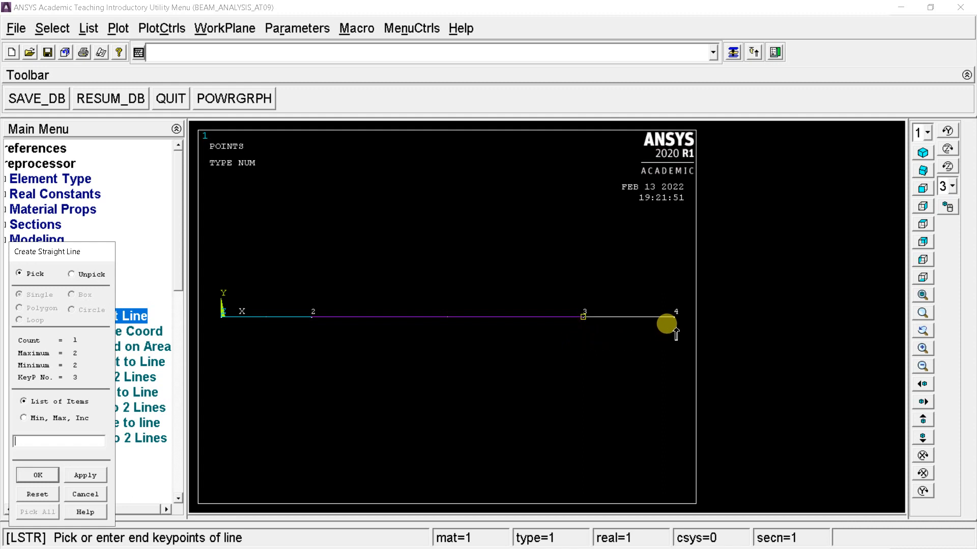
click(52, 473)
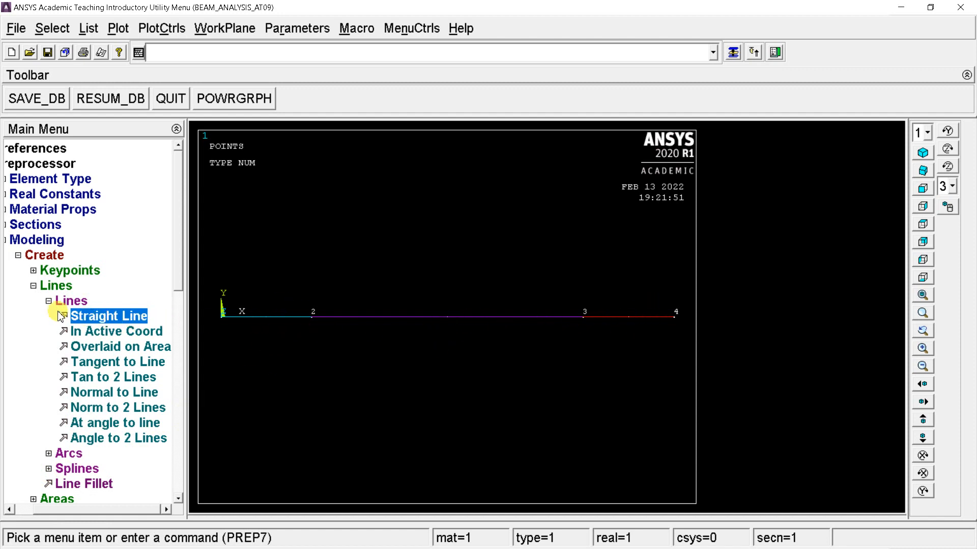
click(49, 301)
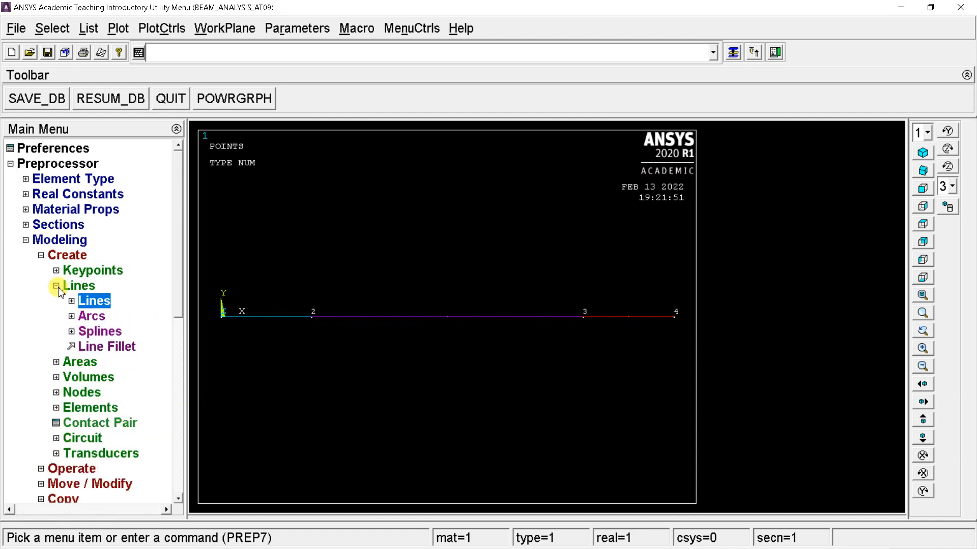
click(56, 286)
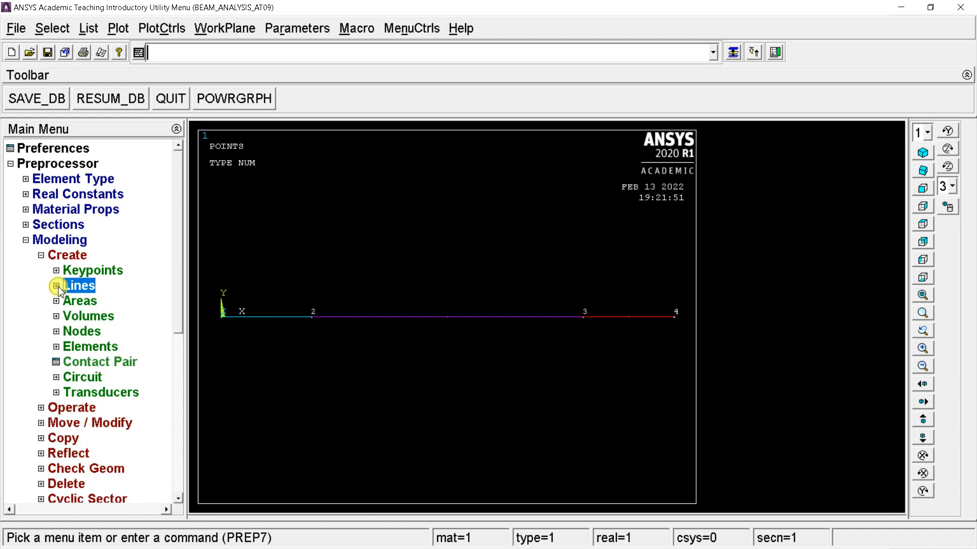
click(41, 256)
click(26, 240)
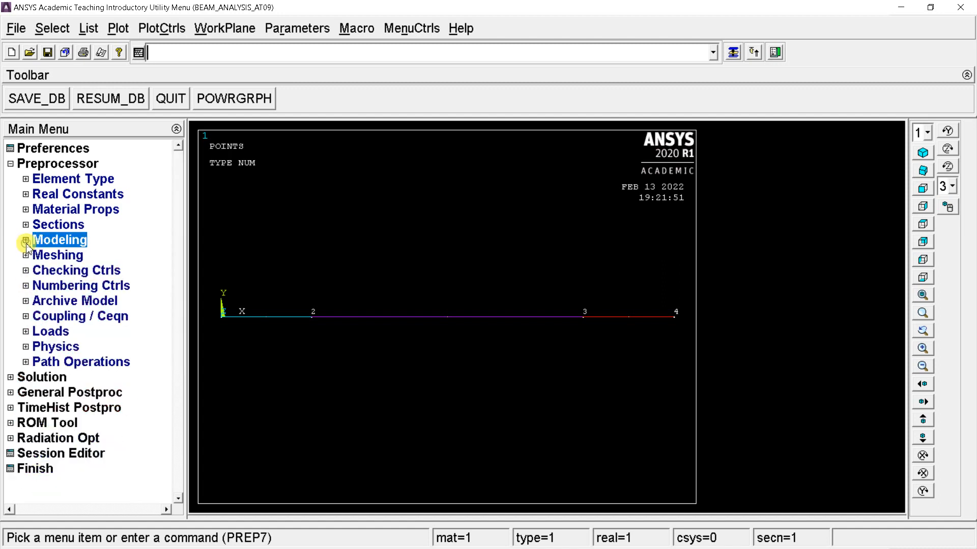
Step: Assign an element edge length of 1 to all three beam lines using the MeshTool line size controls
click(26, 255)
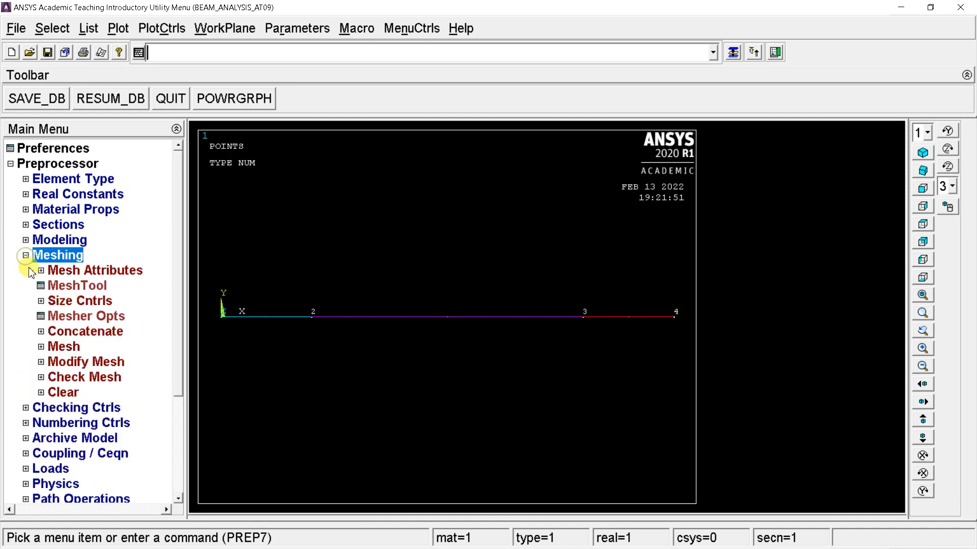
click(69, 288)
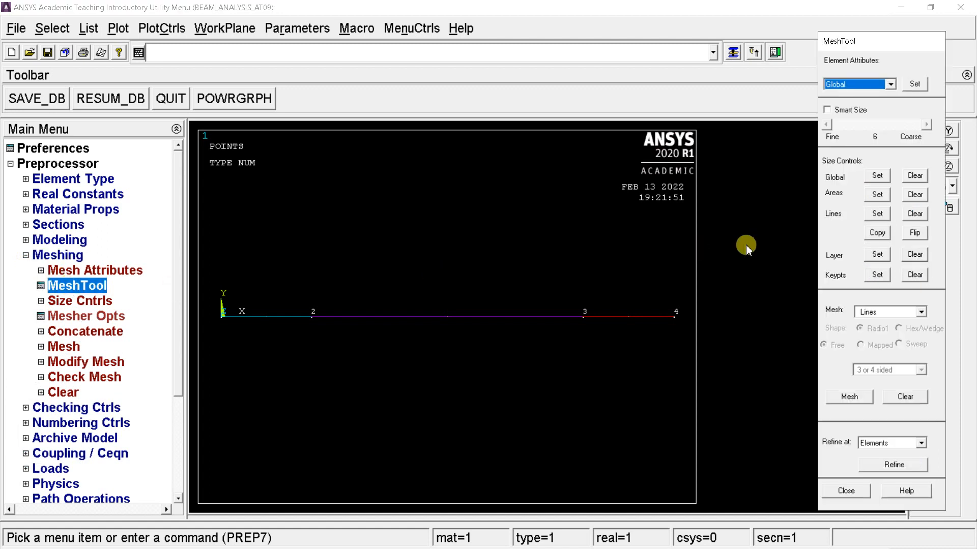
click(877, 215)
click(268, 330)
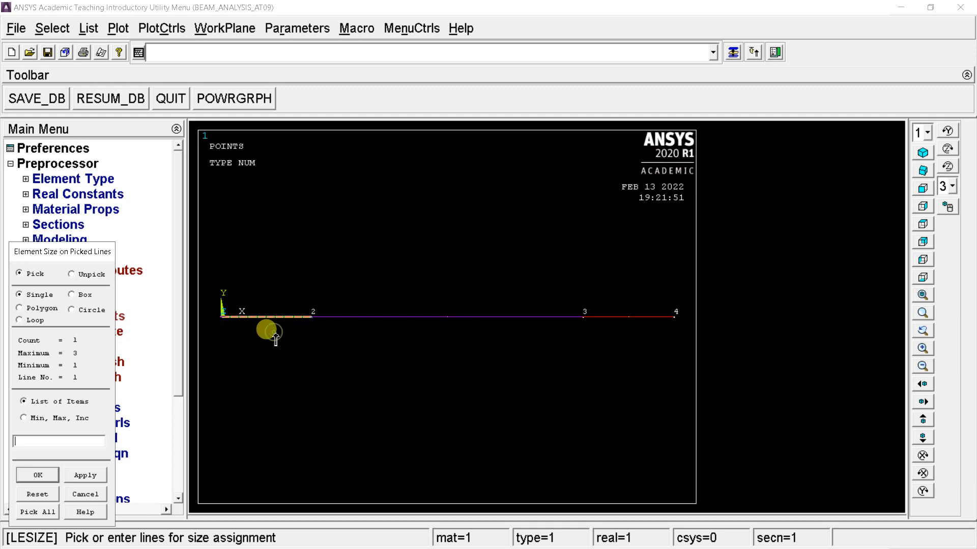
click(373, 332)
click(606, 329)
click(37, 475)
click(567, 194)
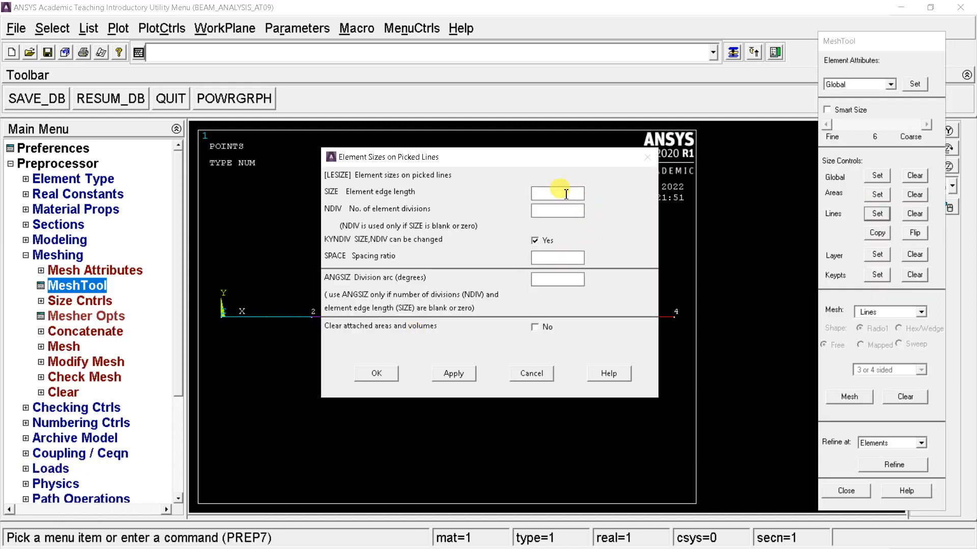
text(1)
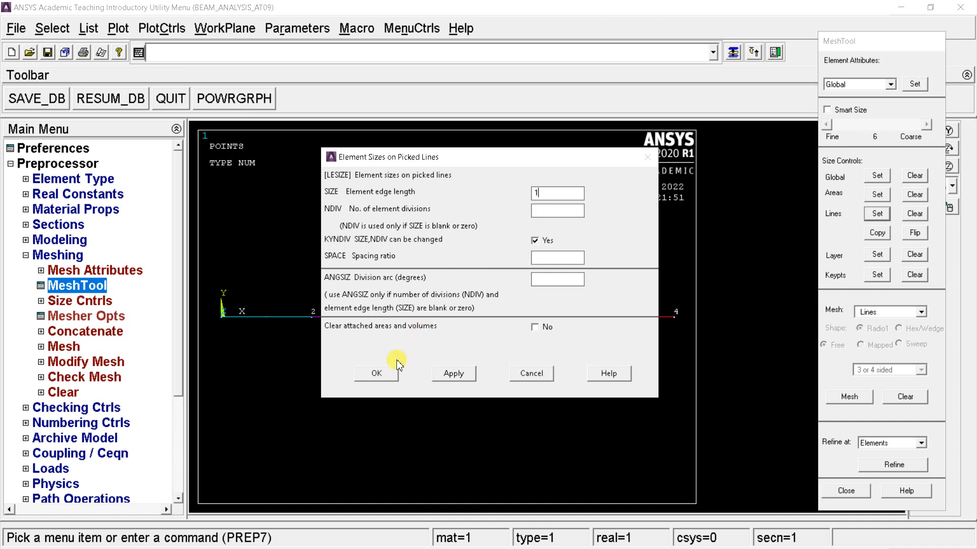
click(392, 376)
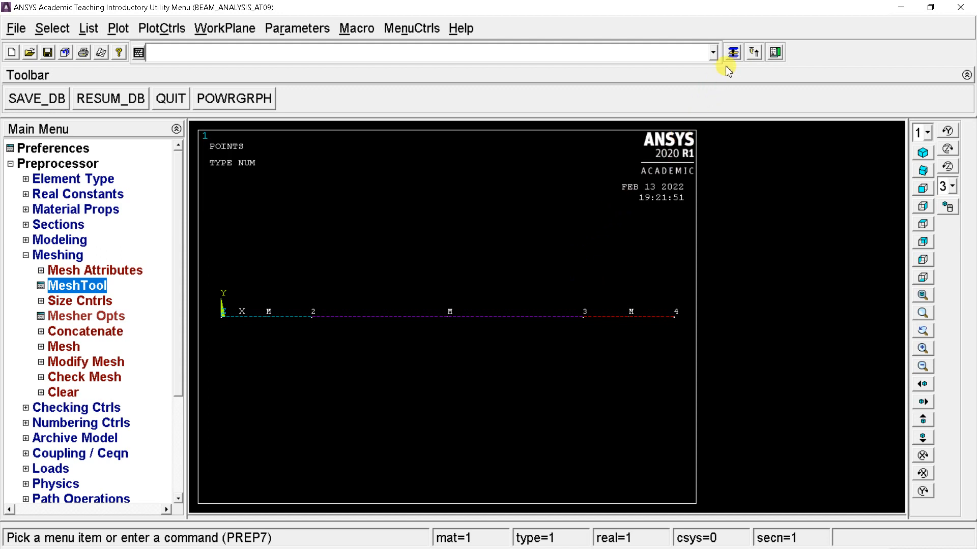
Step: Bring back the MeshTool and mesh all three beam lines
click(732, 53)
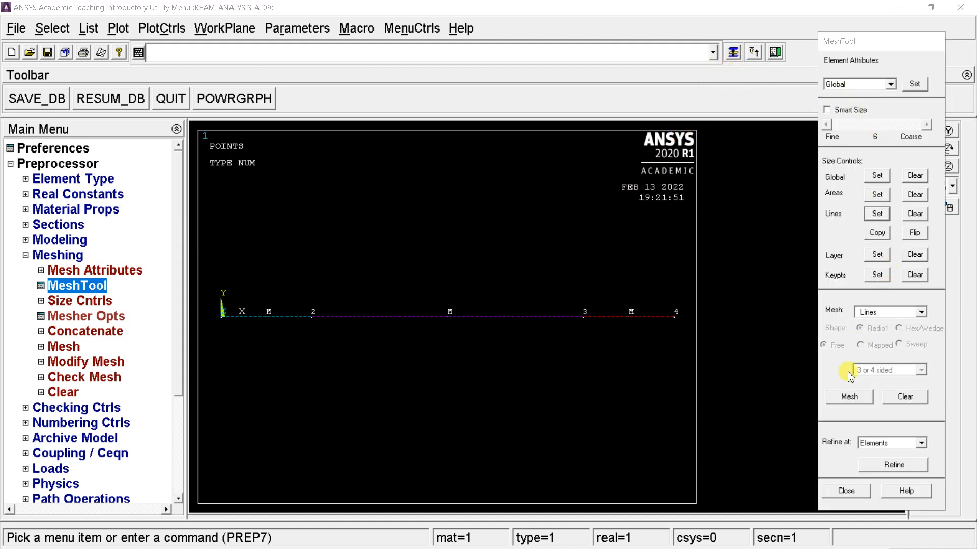
click(844, 398)
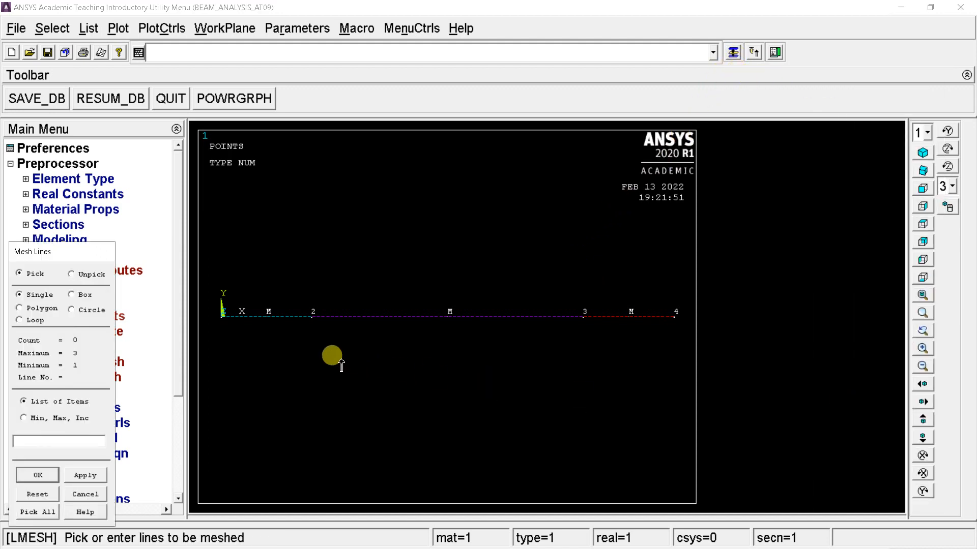
click(273, 331)
click(396, 331)
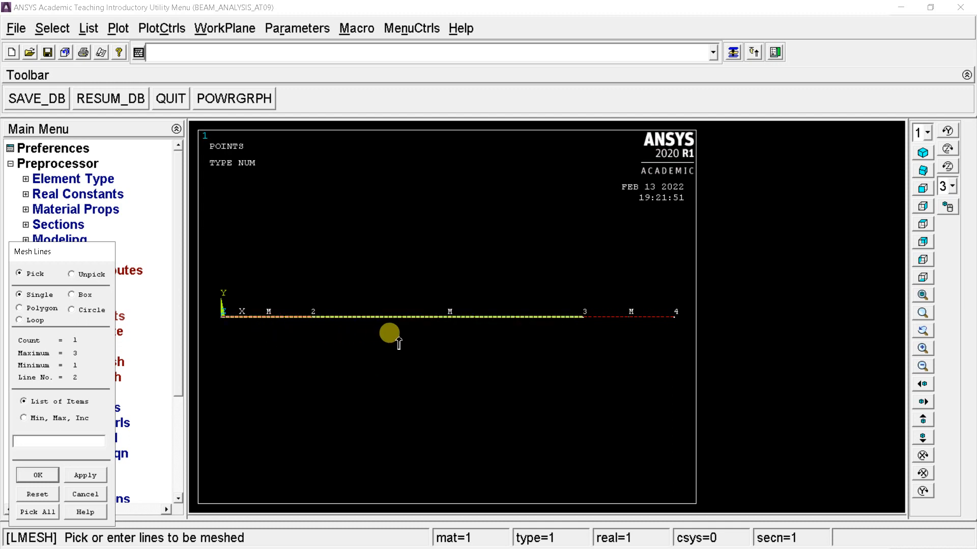
click(607, 330)
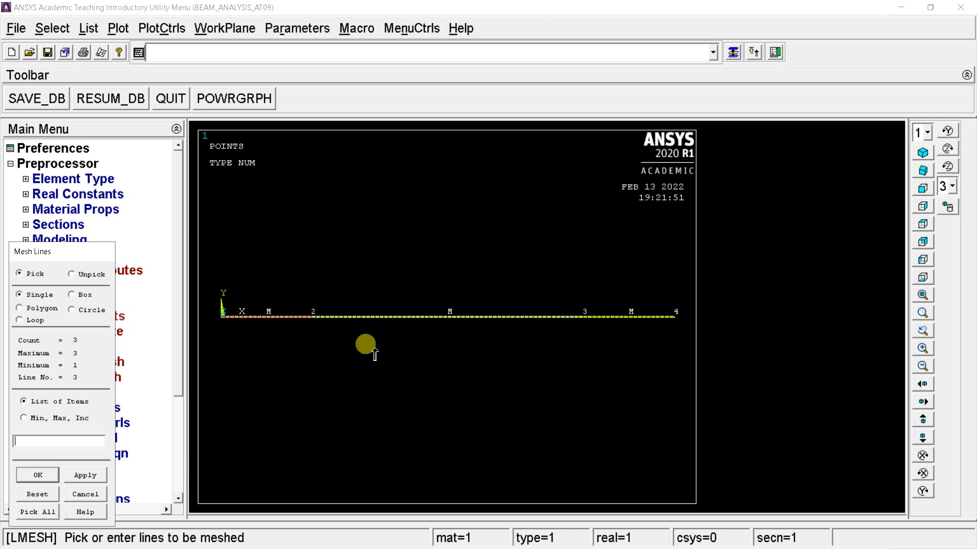
click(40, 476)
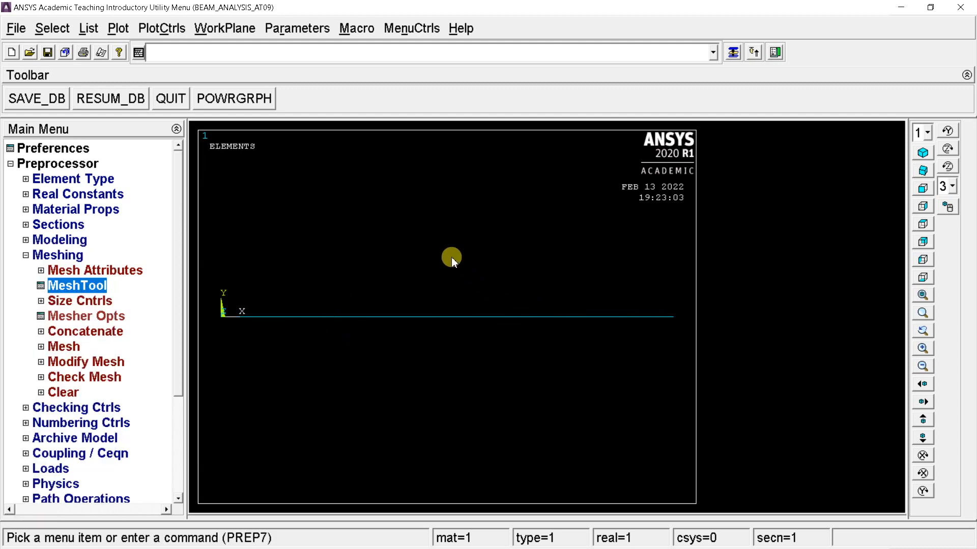
Step: Turn on the display of element shapes based on real constant descriptions and show the meshed beam in isometric view
click(179, 34)
mouse_move(188, 127)
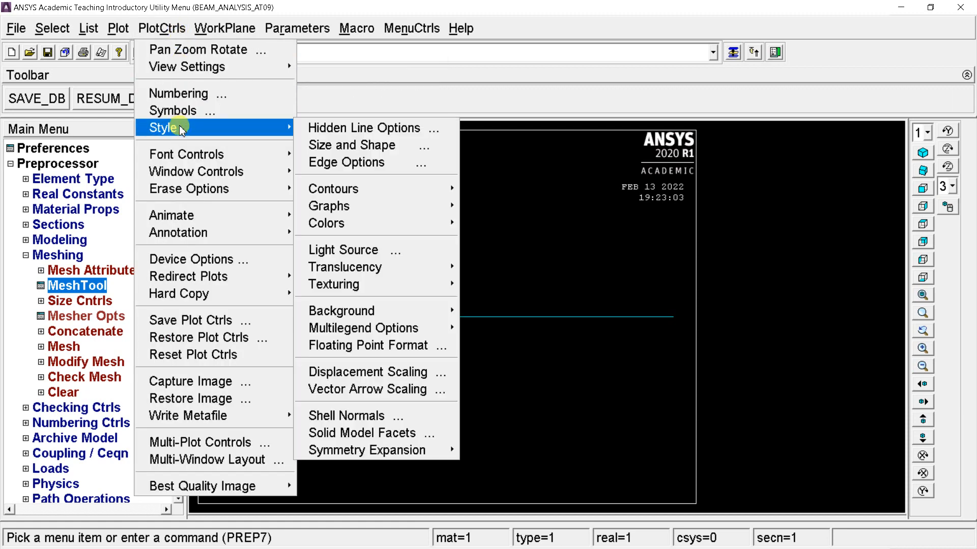
click(358, 145)
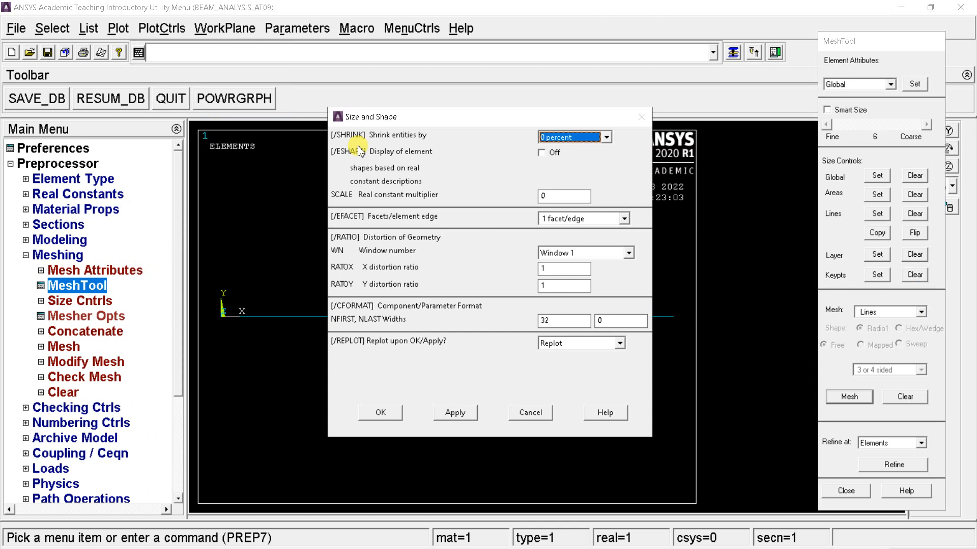
click(548, 155)
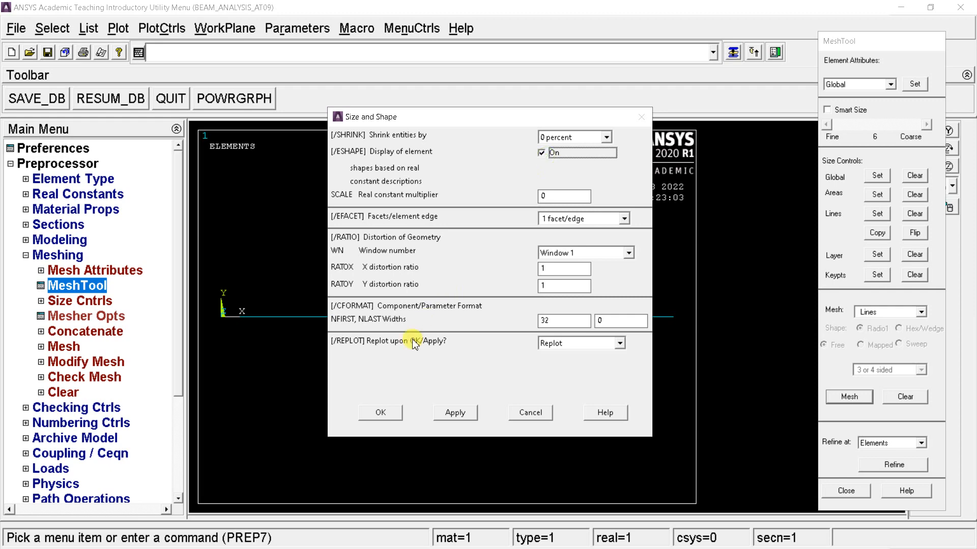
click(382, 411)
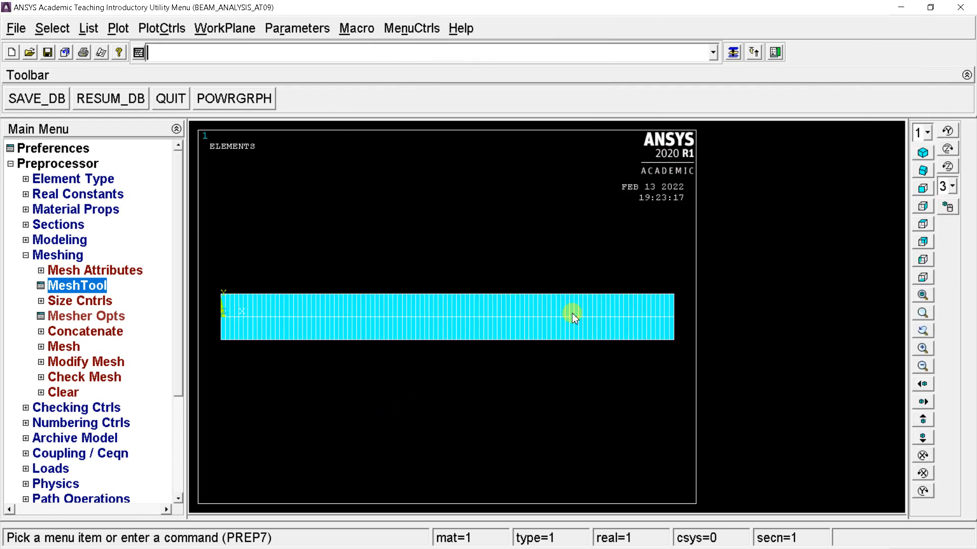
click(922, 158)
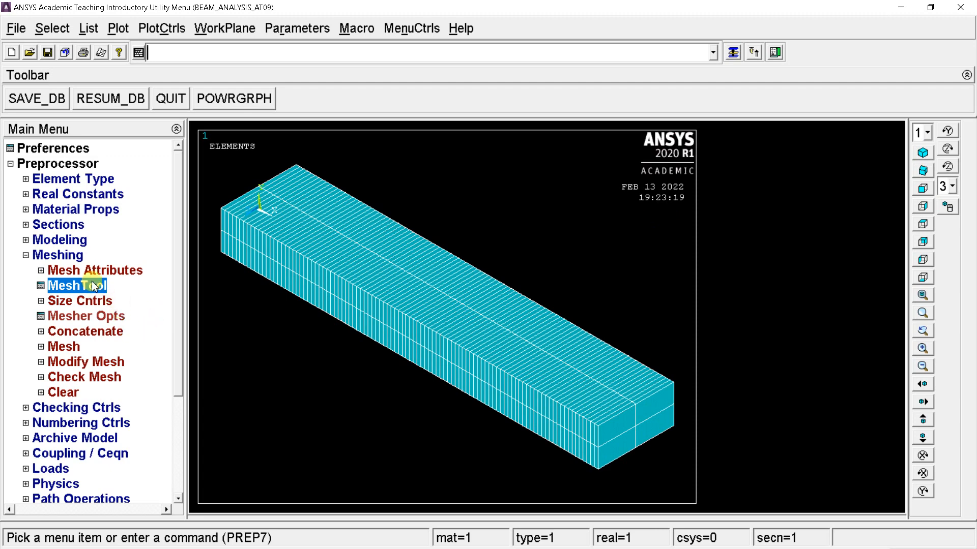
Step: Plot the mesh nodes with node numbers turned on and inspect the numbering along the beam in front view
click(124, 32)
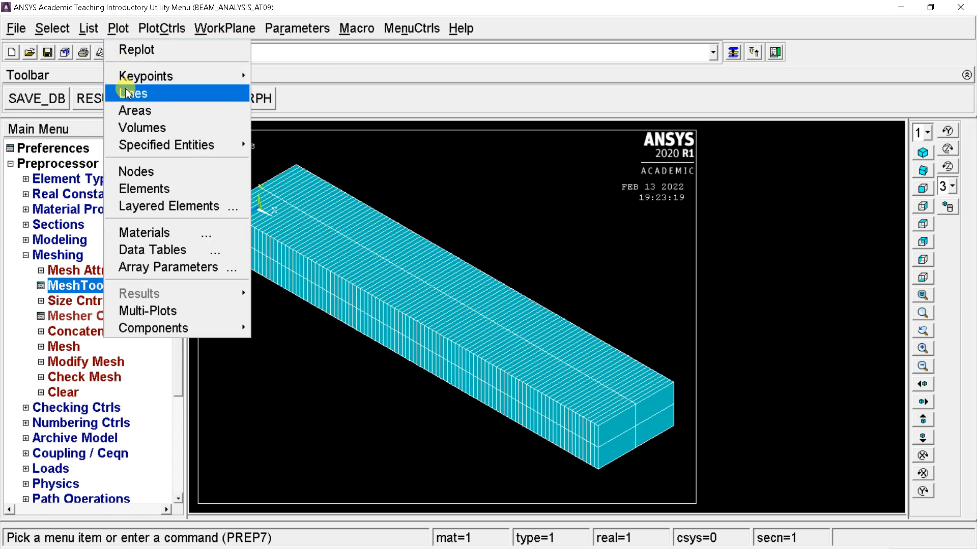
click(145, 172)
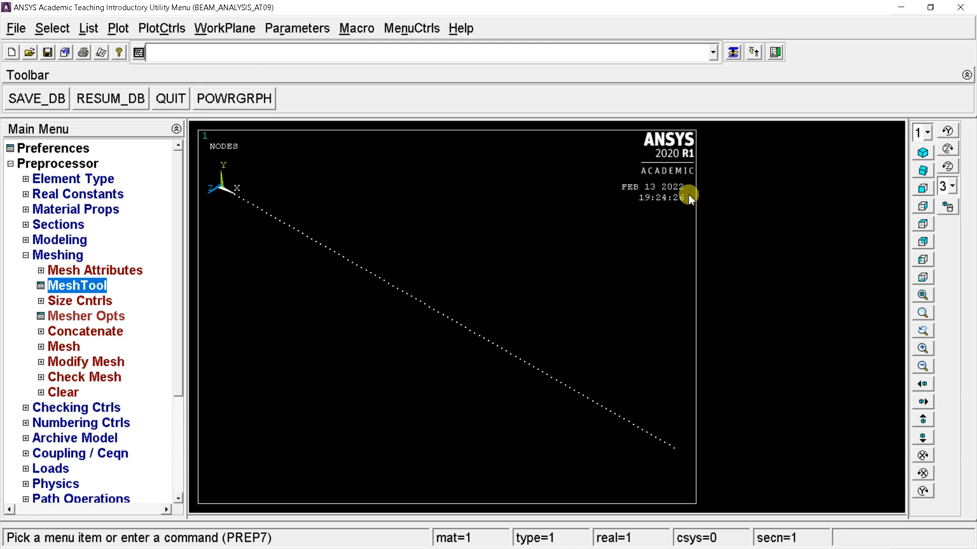
click(171, 30)
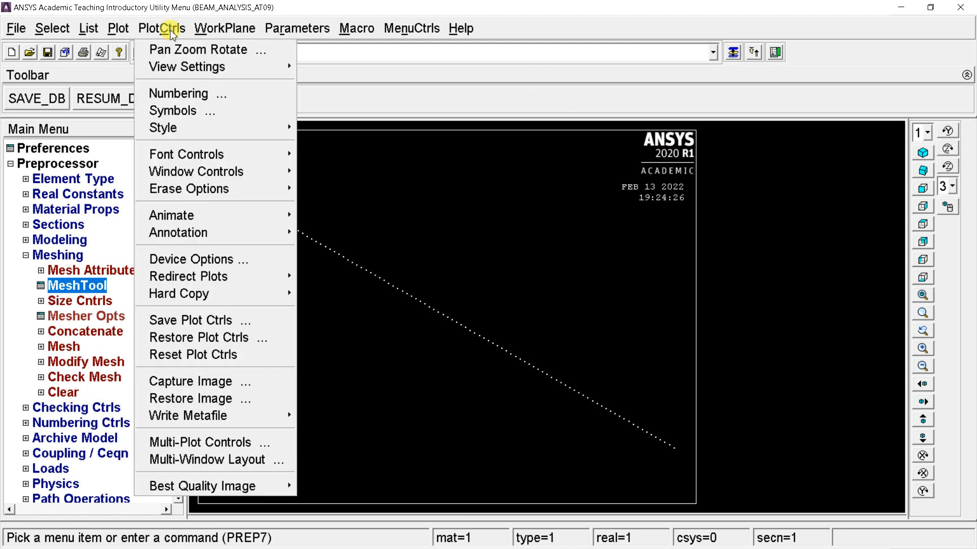
click(206, 95)
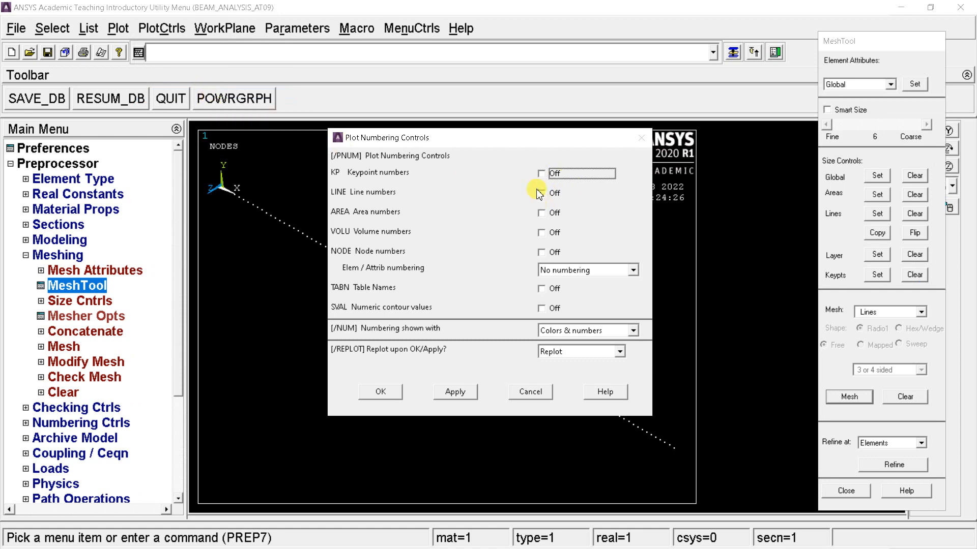
click(541, 252)
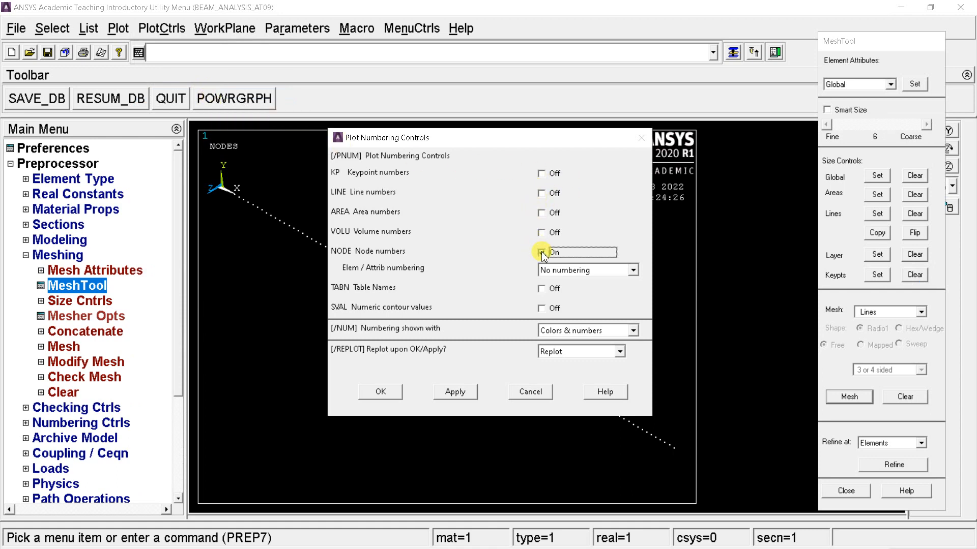
click(394, 394)
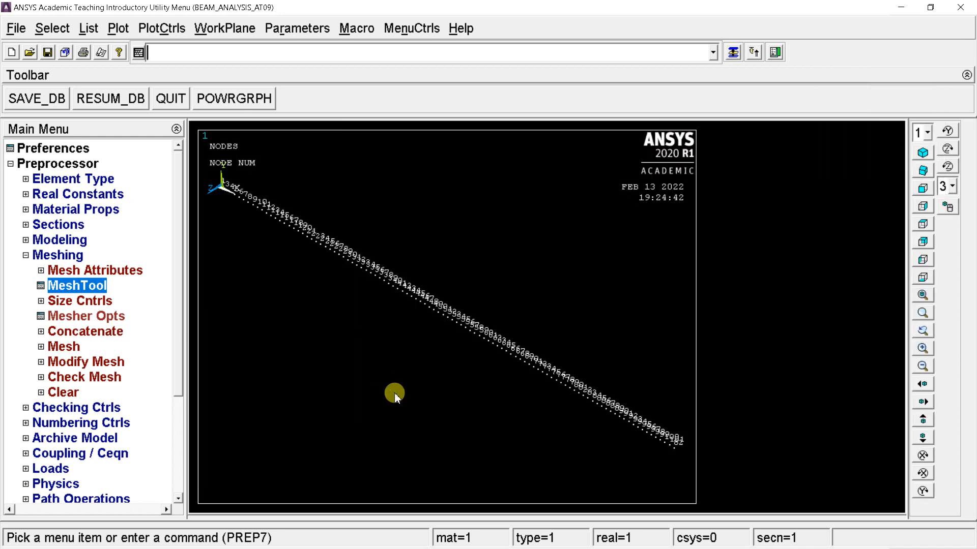
scroll(440, 353, up, 8)
scroll(440, 353, down, 5)
scroll(440, 353, down, 3)
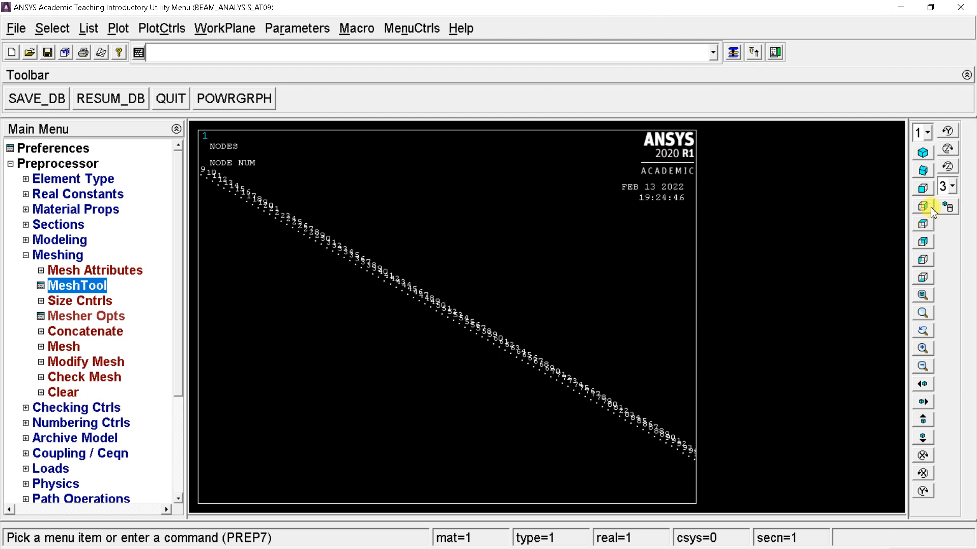
click(922, 188)
scroll(562, 322, up, 6)
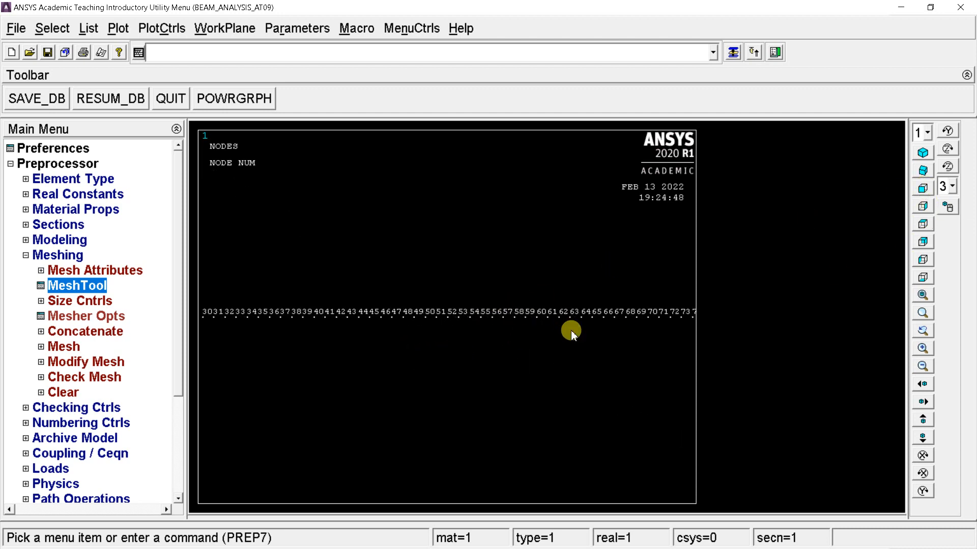
scroll(574, 331, up, 2)
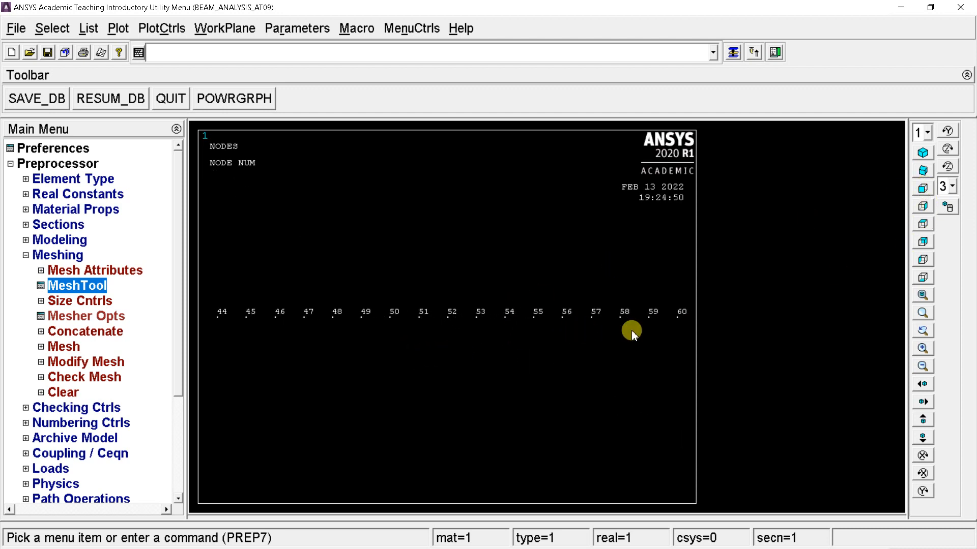
Step: Examine the node numbers along the far portion of the beam, beyond node 60, and return to the whole node plot
click(923, 385)
click(923, 385)
click(923, 385)
click(923, 386)
click(923, 386)
click(923, 386)
click(923, 385)
click(923, 385)
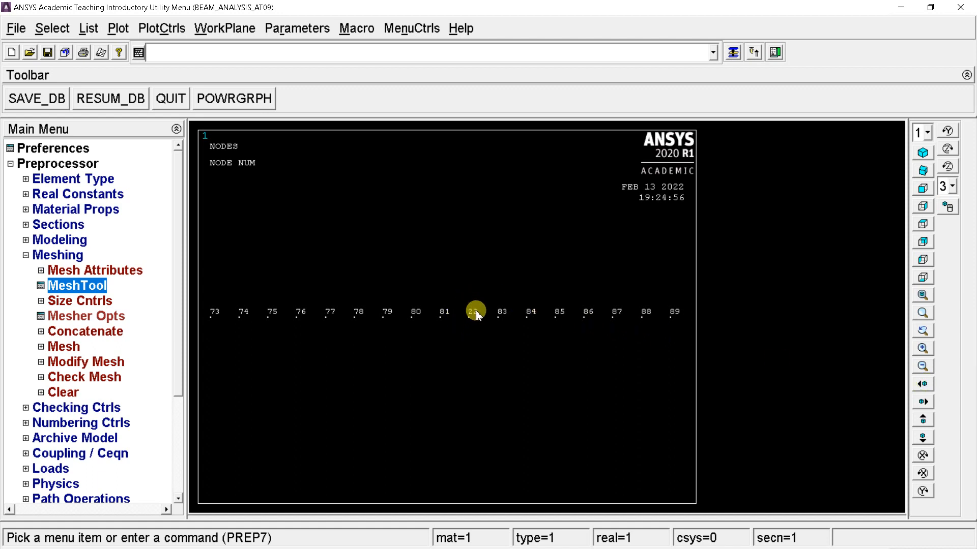
click(918, 402)
click(918, 402)
click(918, 402)
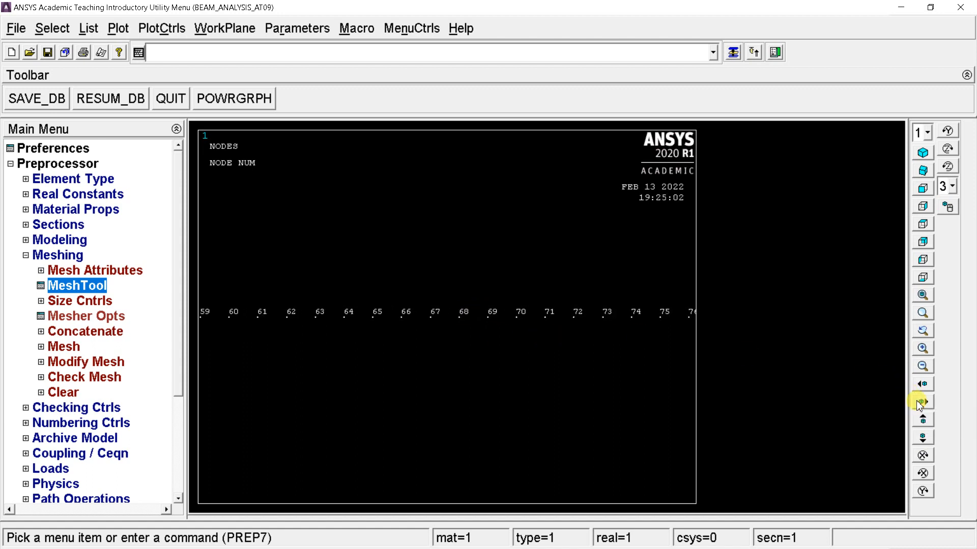
click(918, 402)
click(918, 402)
click(918, 402)
scroll(499, 313, down, 1)
scroll(498, 313, down, 4)
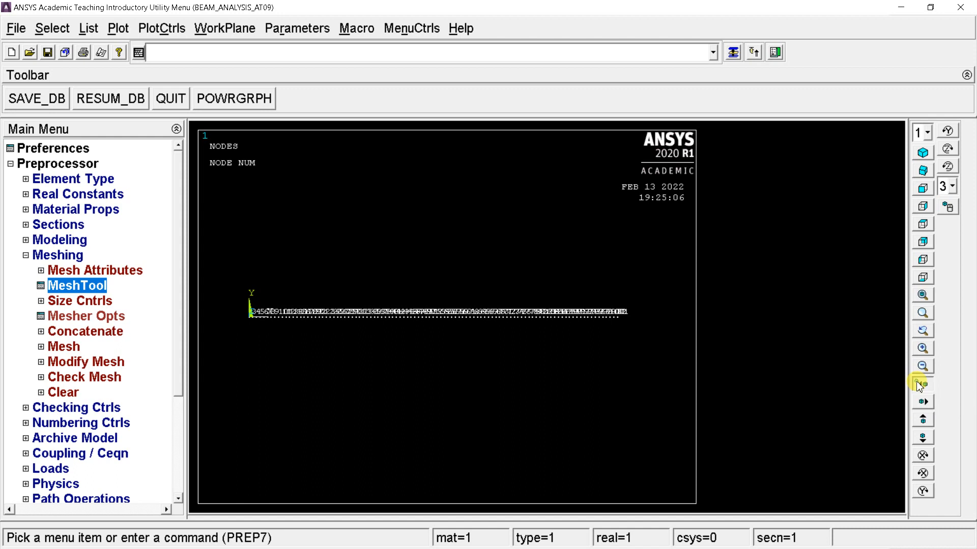
Step: Examine the node numbers from the beam's origin end through the junction of the first two lines
click(922, 384)
click(923, 401)
click(923, 401)
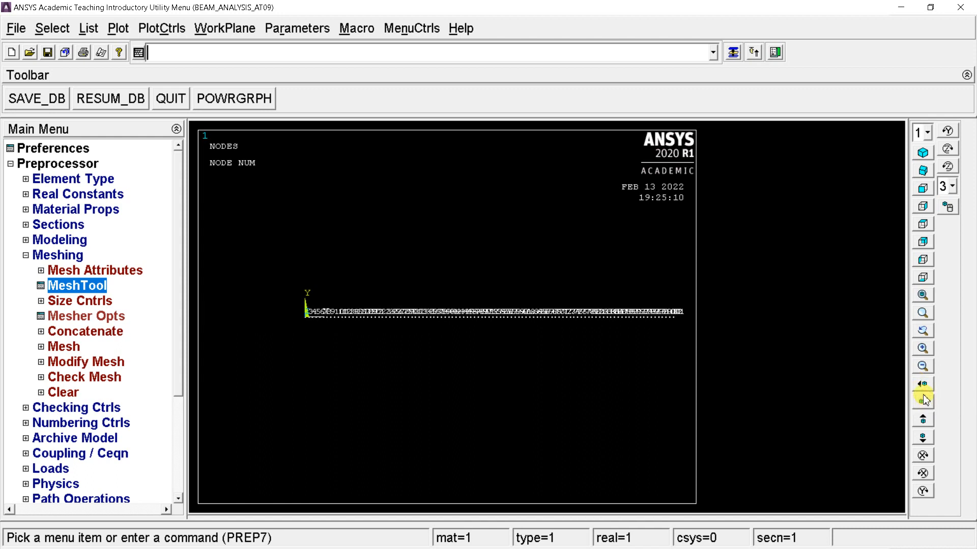
click(922, 402)
scroll(571, 309, up, 1)
scroll(599, 314, up, 3)
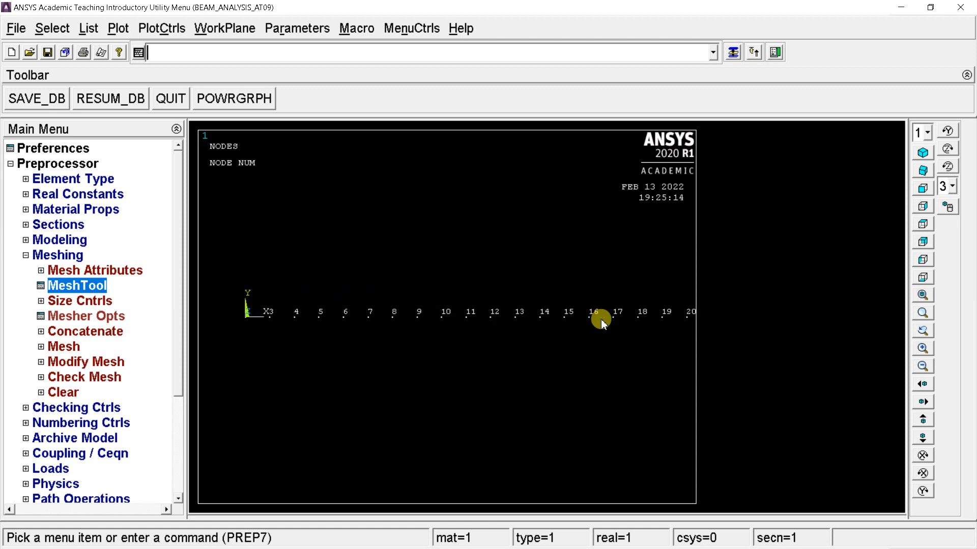
click(922, 384)
click(922, 385)
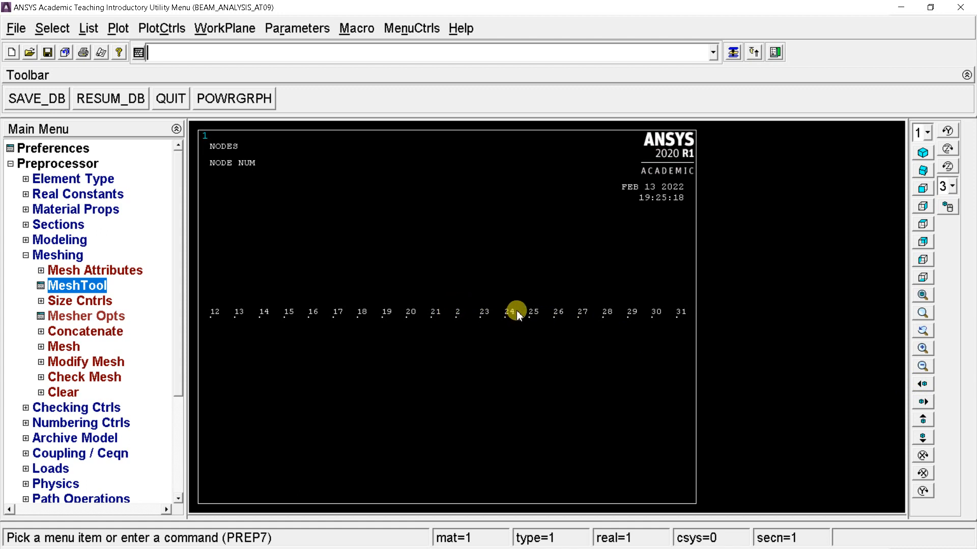
scroll(296, 246, down, 5)
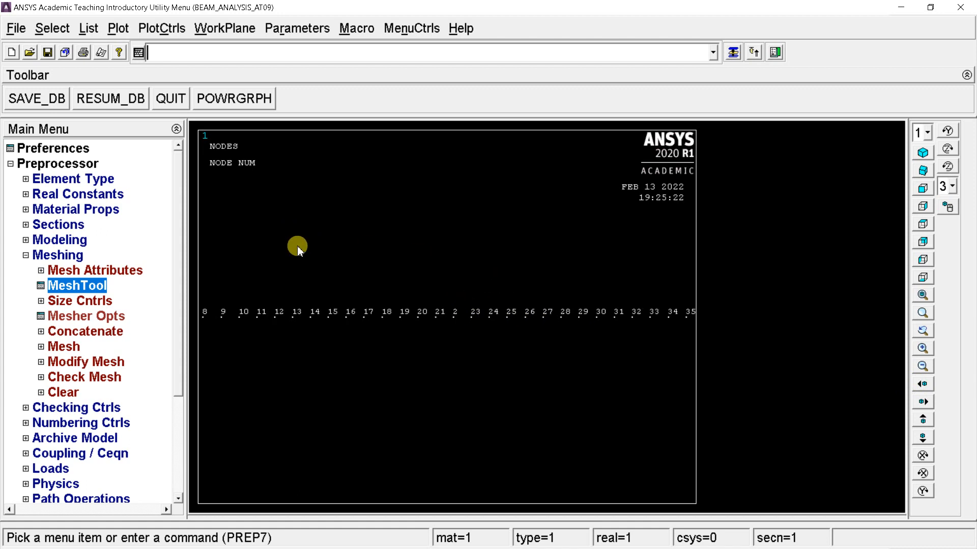
click(922, 383)
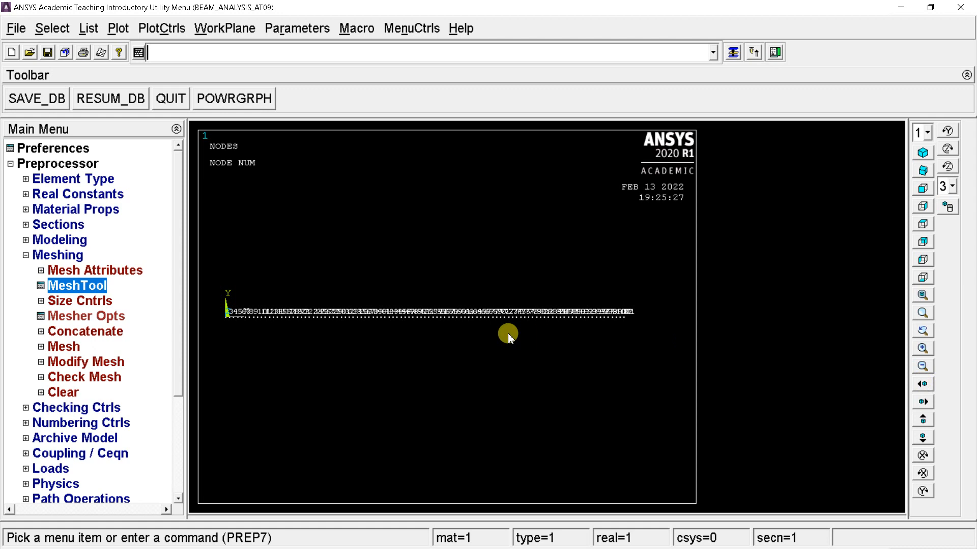
Step: Rotate node 2, at the junction of the first two lines, by a specified angle about its nodal Z-axis
click(26, 256)
click(26, 240)
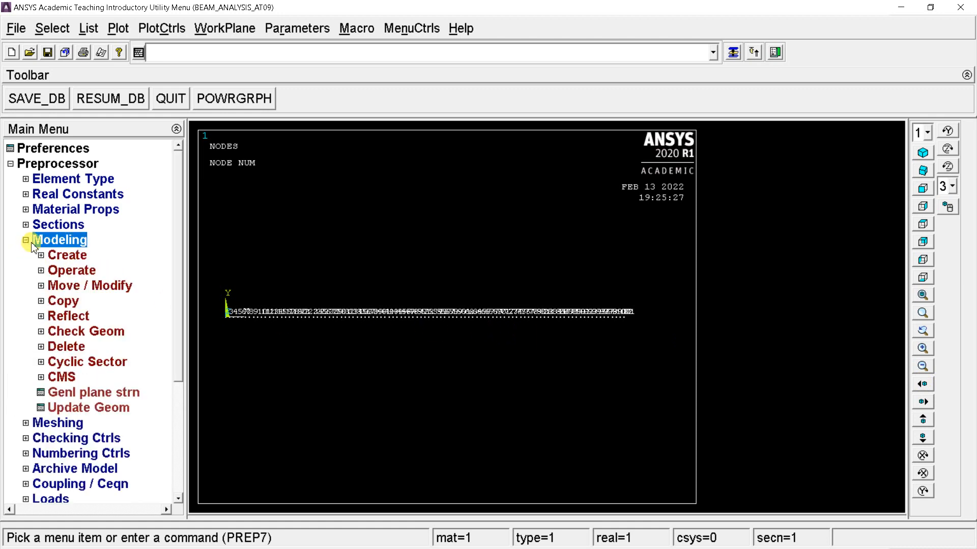
click(51, 257)
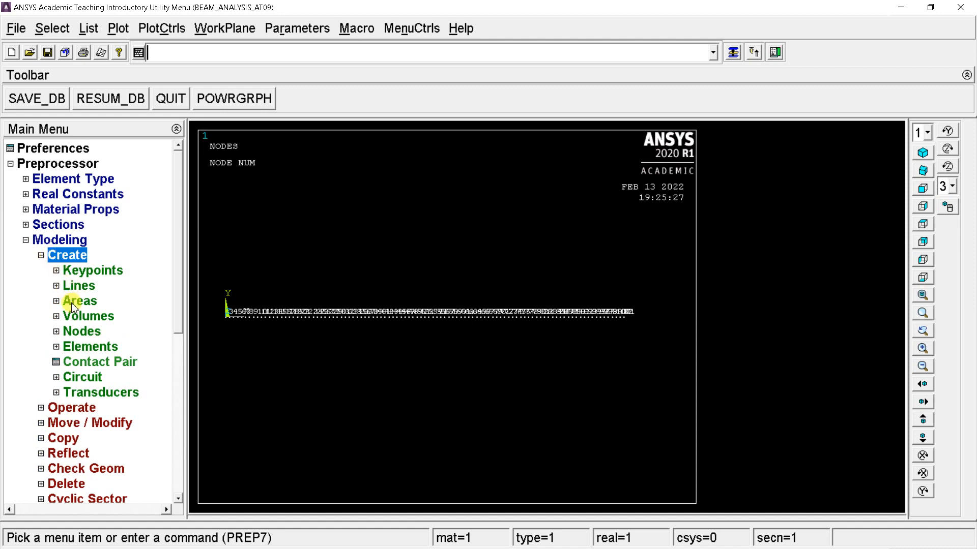
click(77, 331)
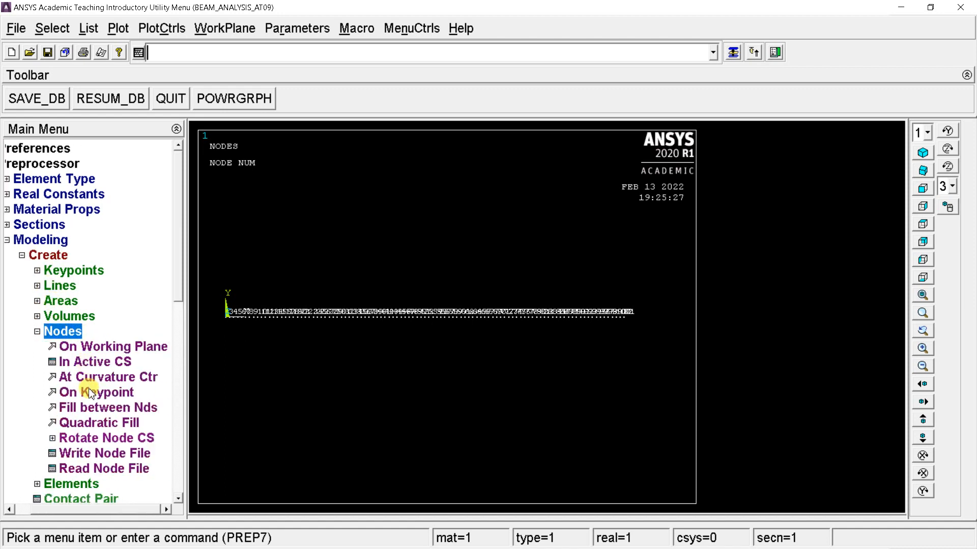
click(85, 439)
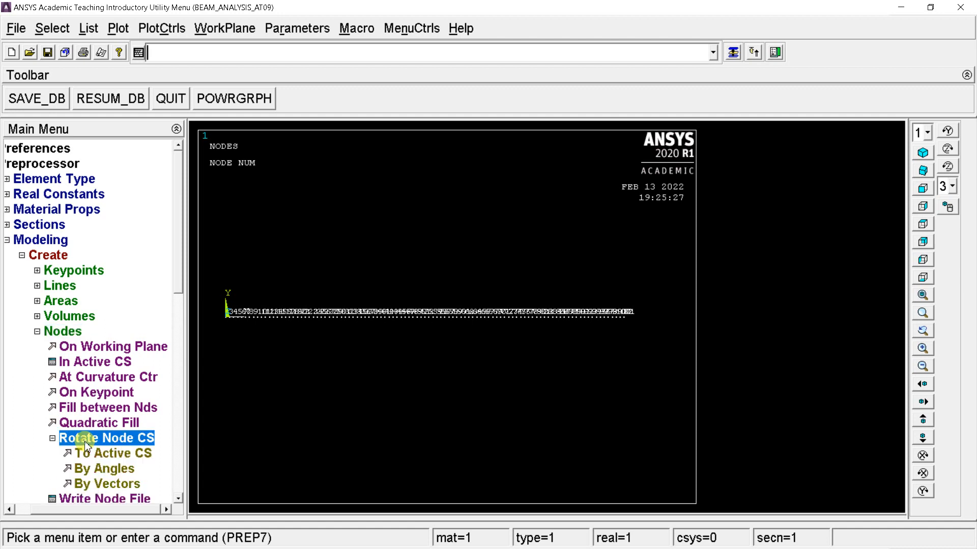
click(98, 470)
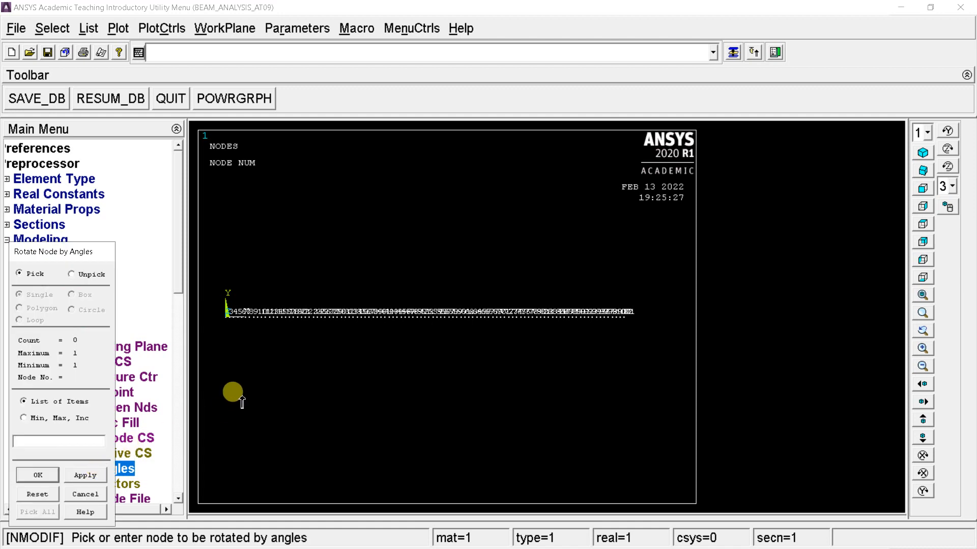
scroll(294, 323, up, 3)
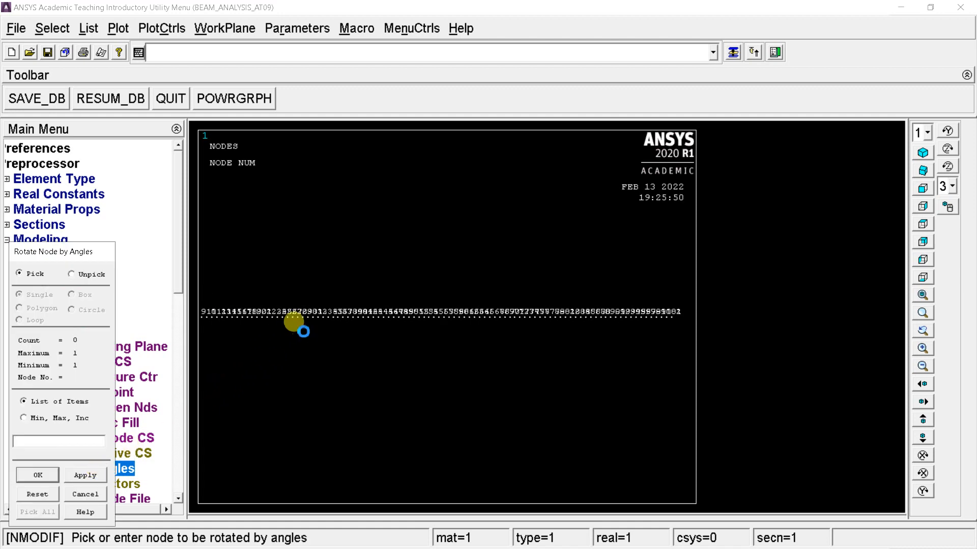
scroll(302, 330, up, 3)
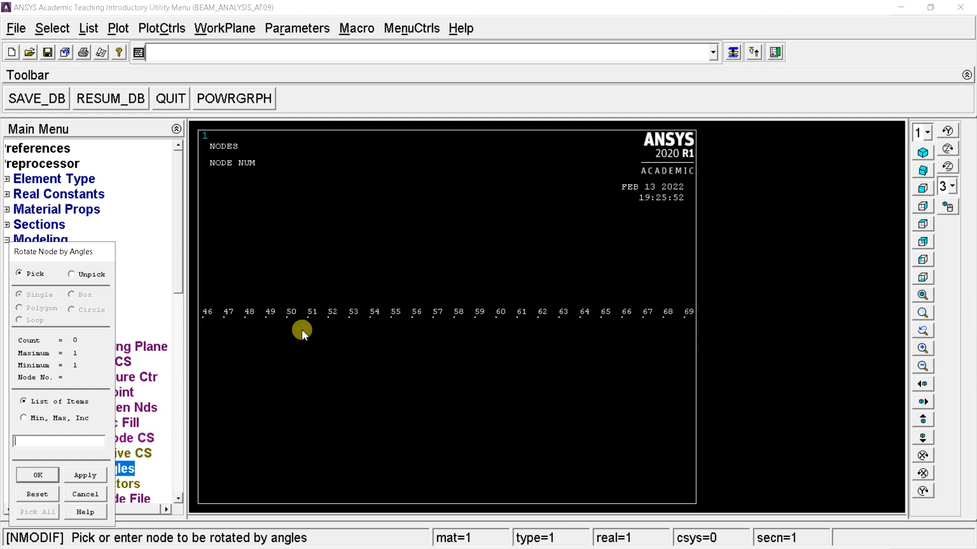
click(923, 402)
click(922, 402)
click(923, 403)
click(923, 403)
click(923, 403)
click(923, 407)
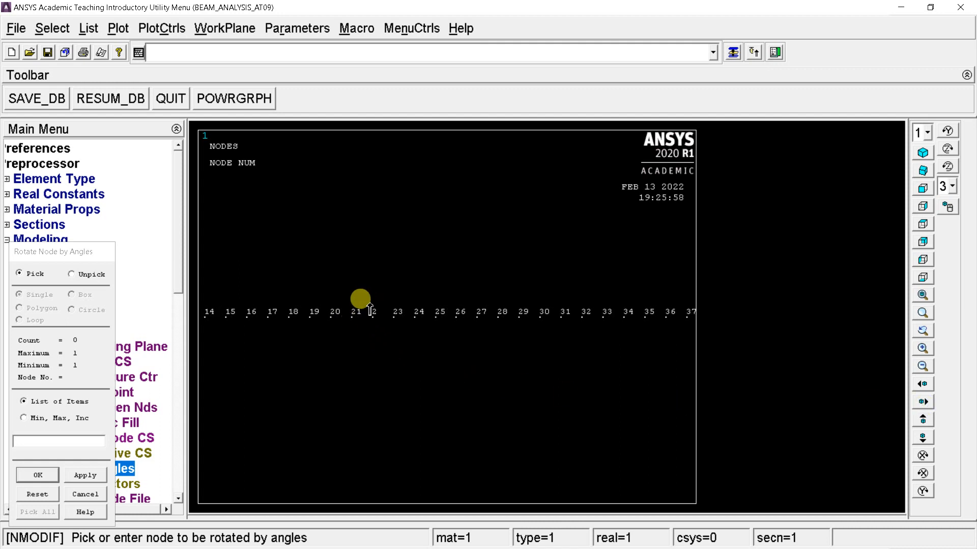
click(374, 322)
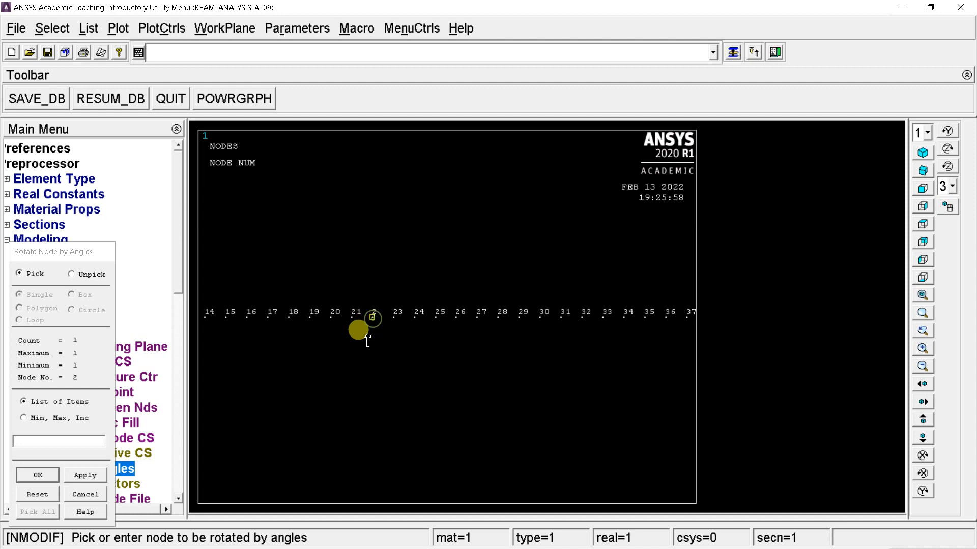
click(37, 476)
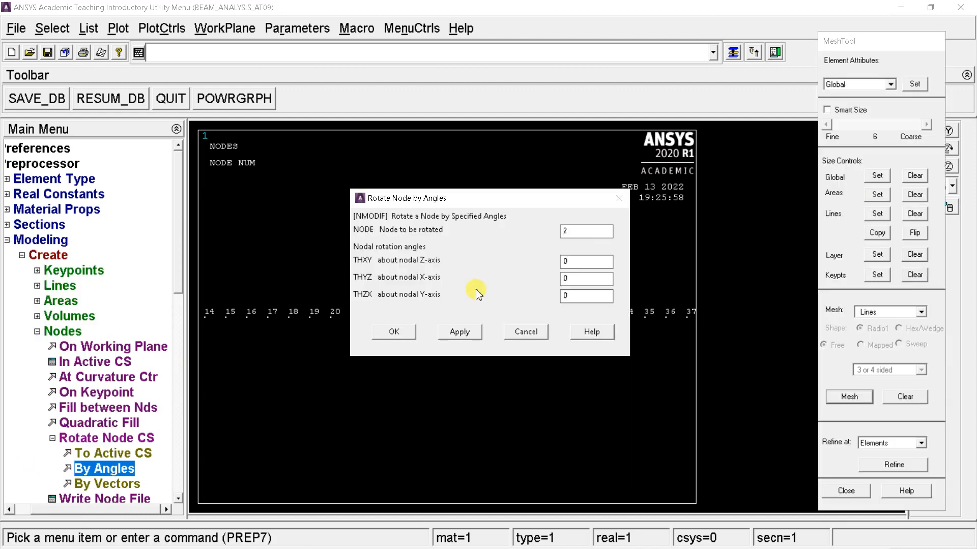
double_click(589, 262)
click(458, 332)
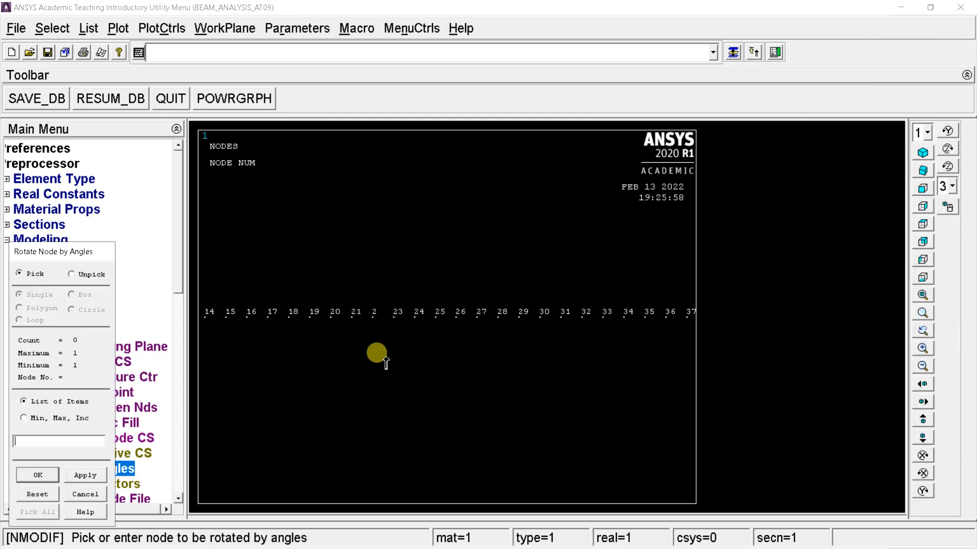
Step: Rotate node 22, located between nodes 81 and 83, by 48-90 about its nodal Z-axis
scroll(477, 339, down, 7)
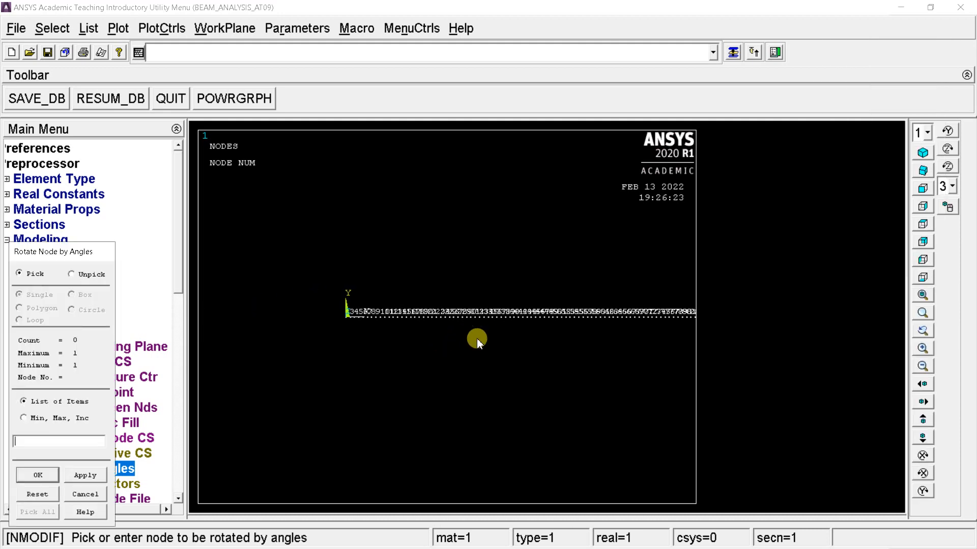
scroll(477, 338, down, 1)
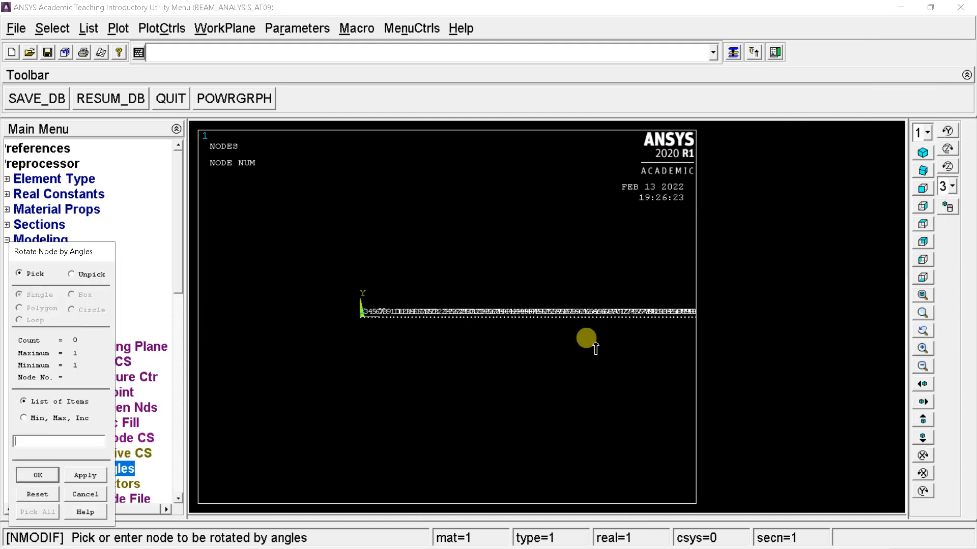
click(923, 386)
click(923, 387)
click(923, 386)
scroll(478, 314, up, 5)
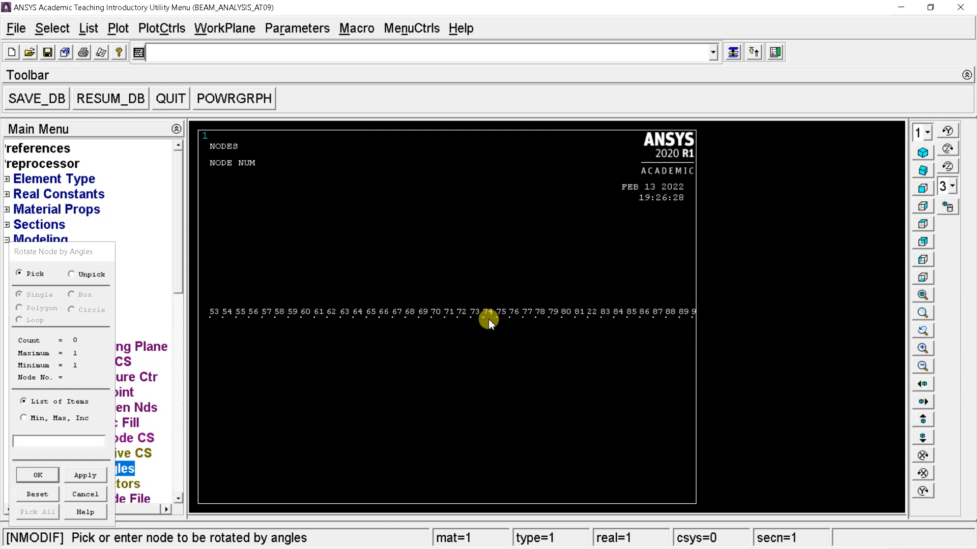
scroll(489, 320, up, 2)
click(925, 385)
click(923, 385)
click(923, 385)
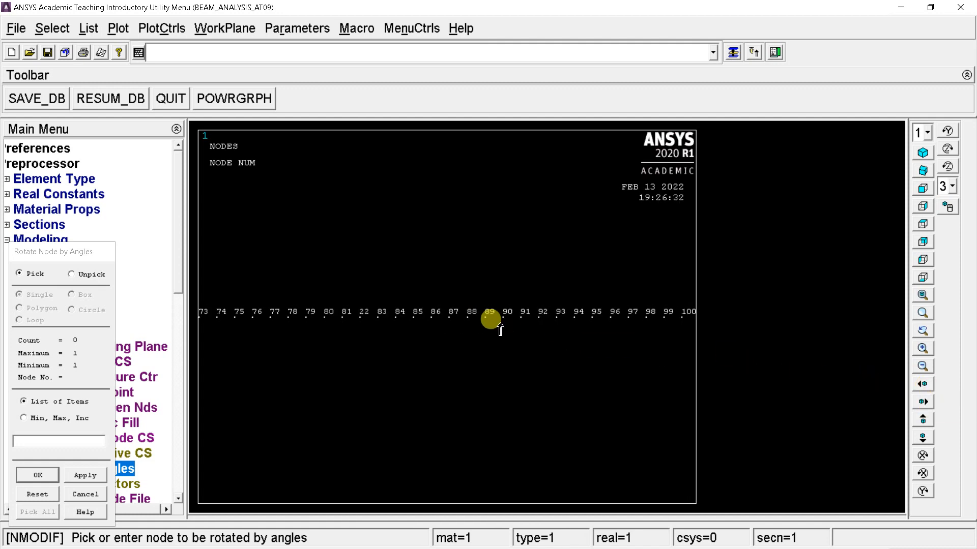
scroll(357, 317, up, 1)
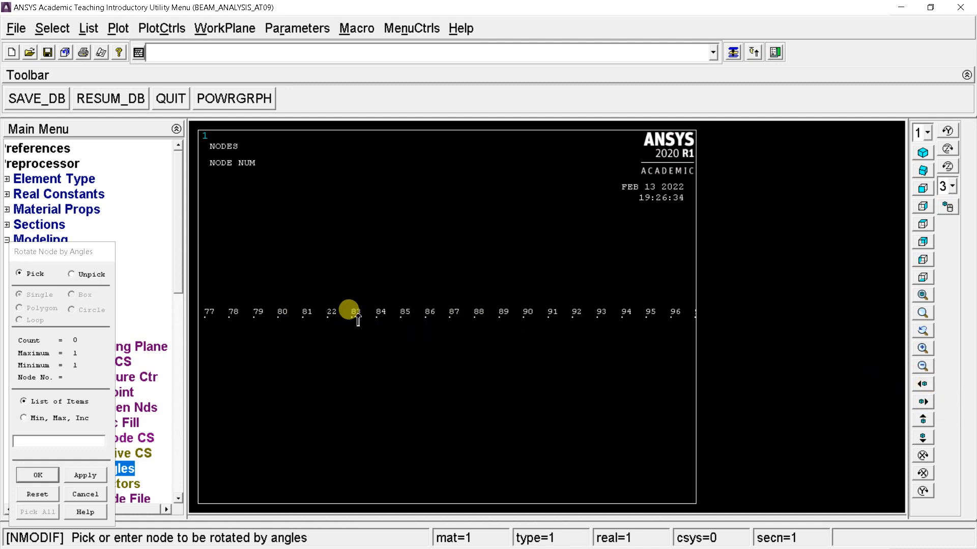
click(326, 321)
drag(58, 251, 83, 201)
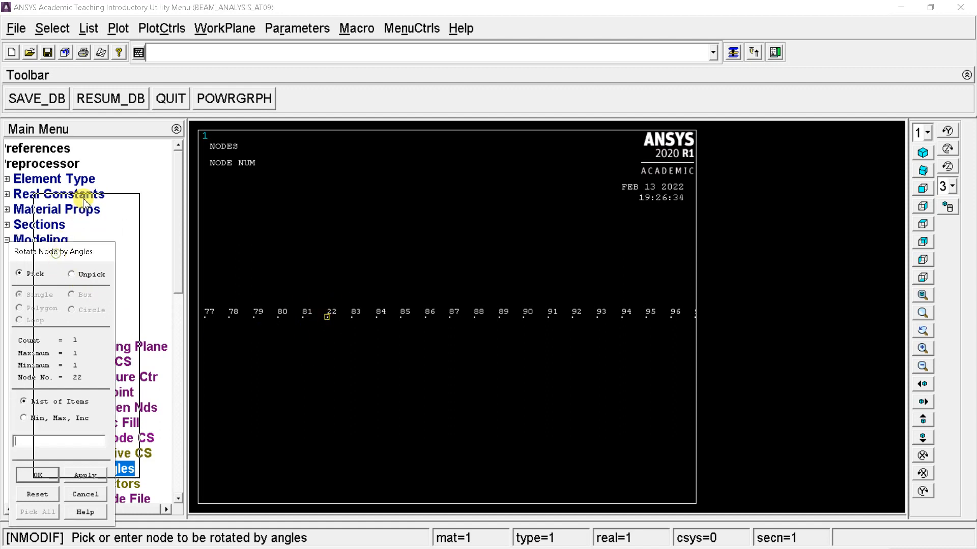
click(71, 401)
double_click(564, 262)
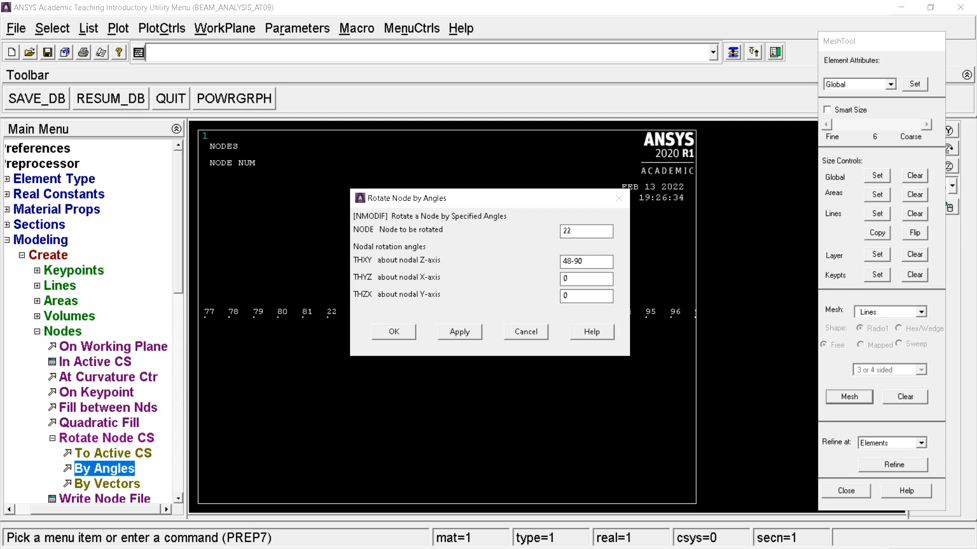
click(395, 331)
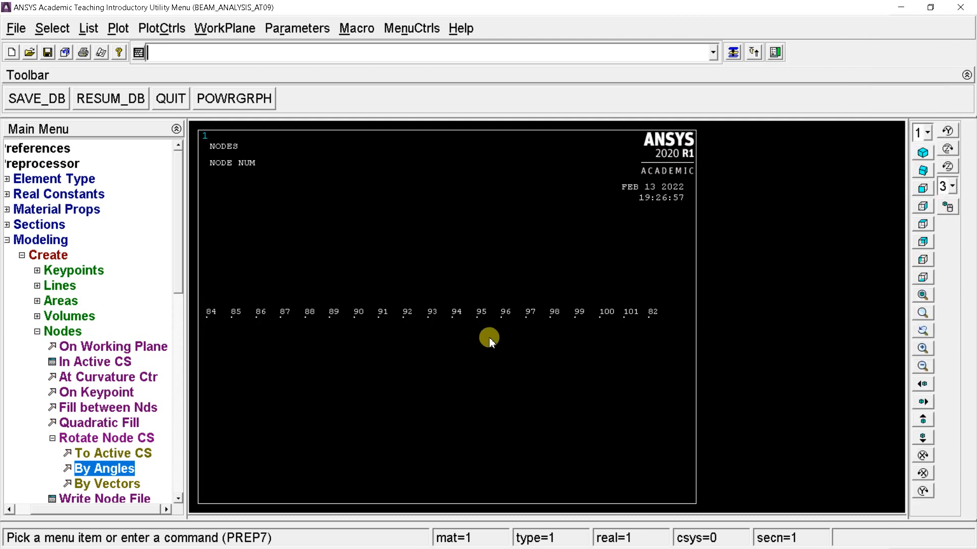
Step: Leave the modeling commands and open the structural displacement load options in the solution phase
click(52, 438)
click(37, 331)
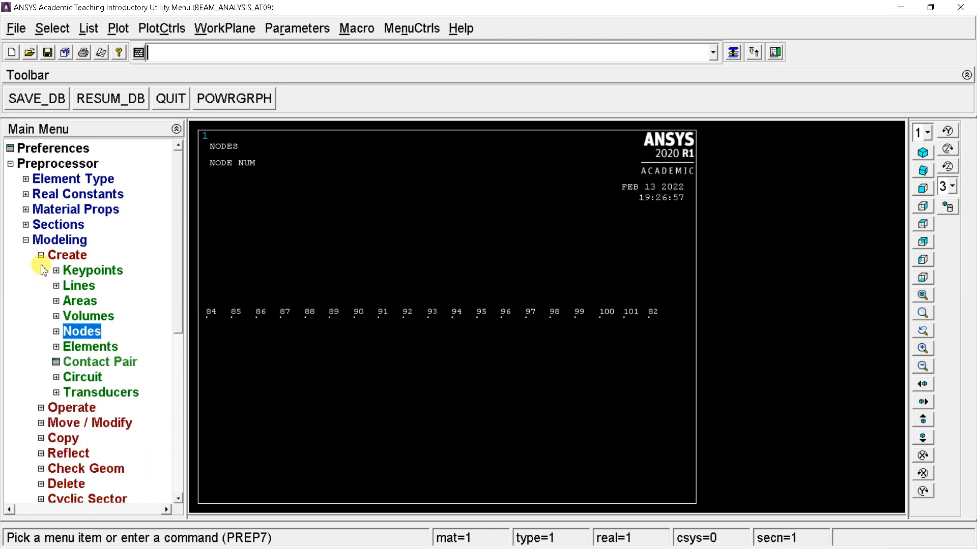
click(41, 255)
click(25, 240)
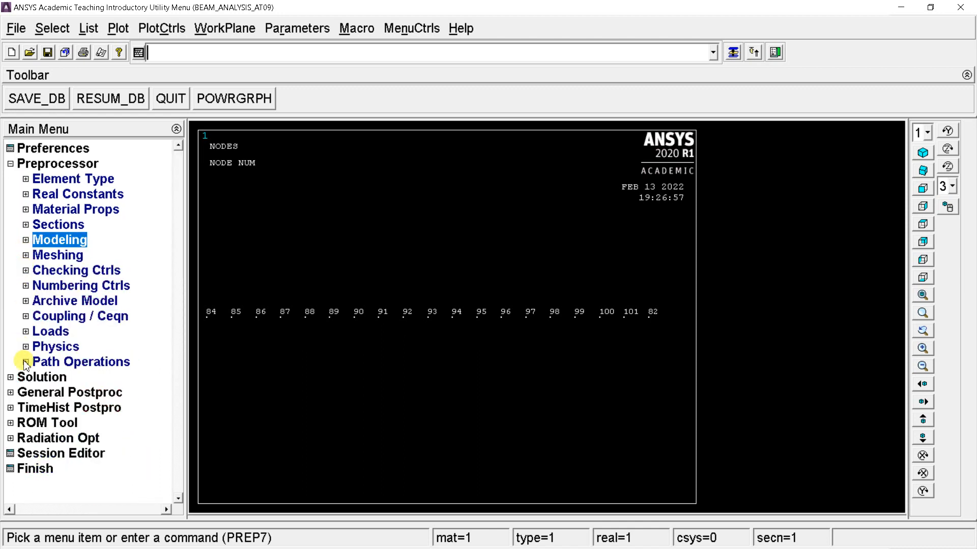
click(11, 379)
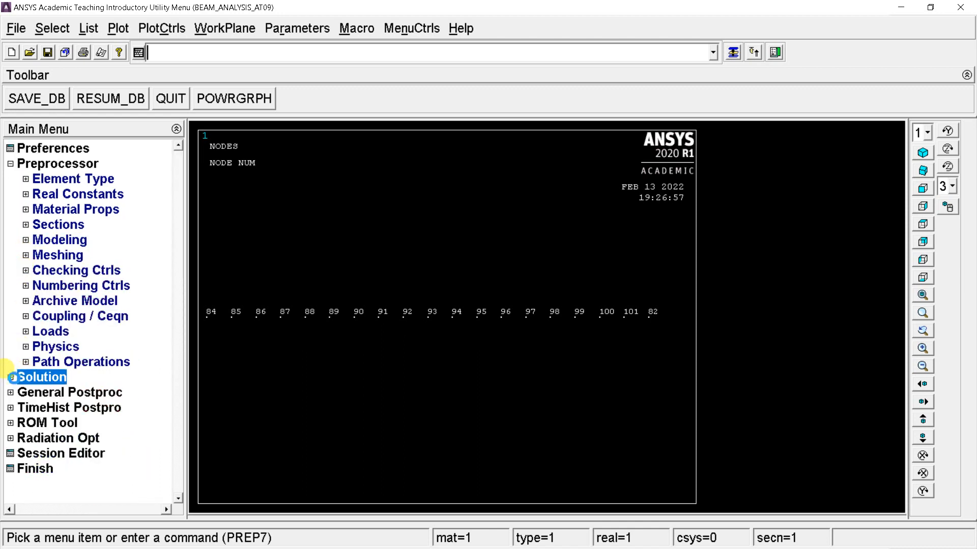
click(79, 211)
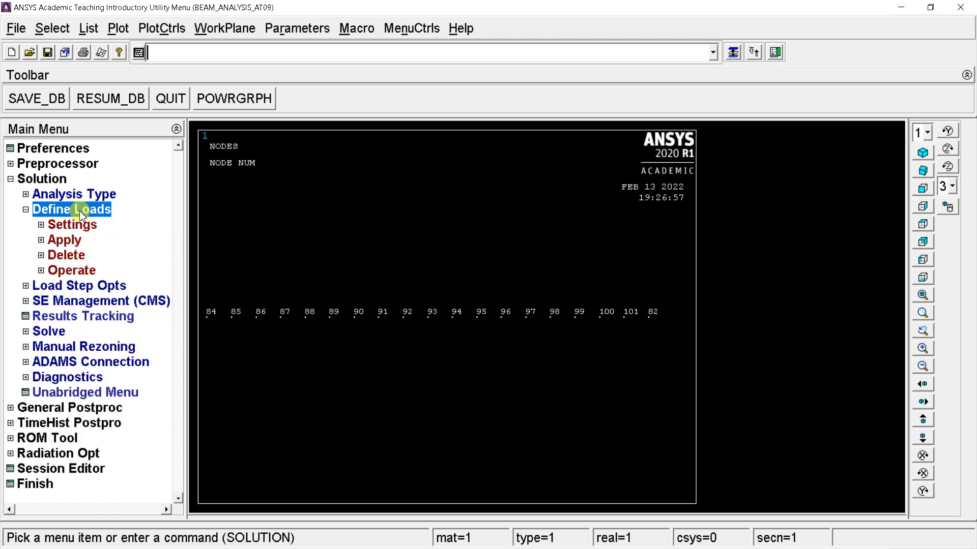
click(65, 241)
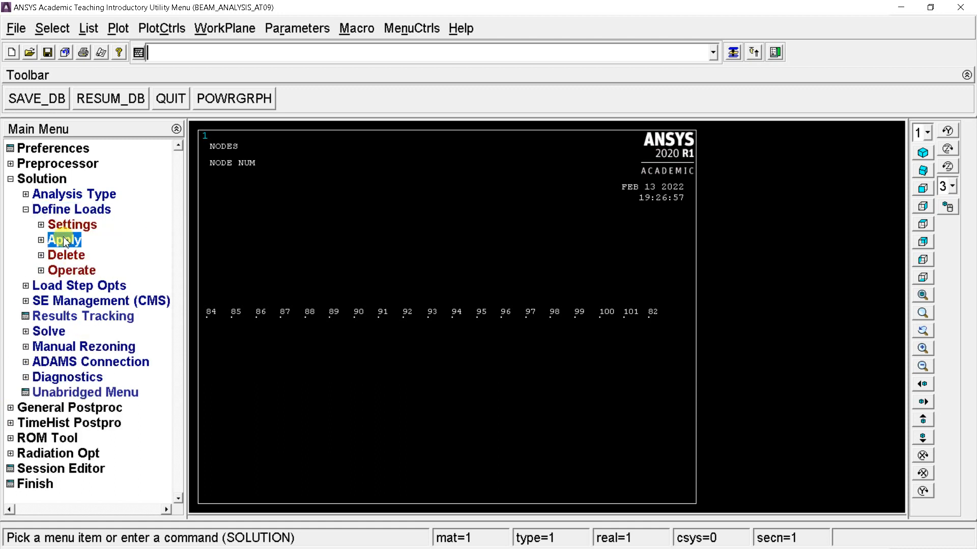
click(73, 257)
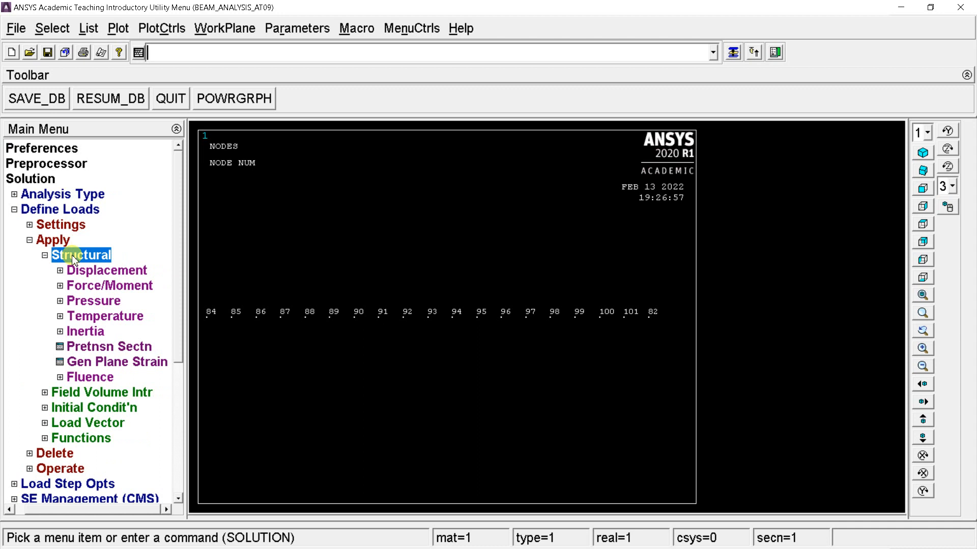
click(84, 273)
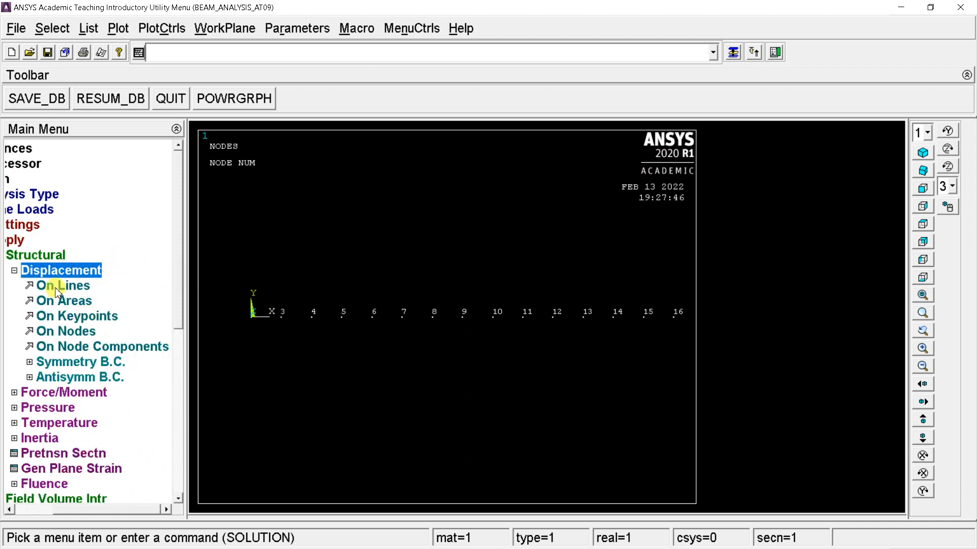
Step: Constrain UX, UY, UZ, ROTX and ROTY at the keypoint on the beam's origin end
click(66, 318)
click(251, 317)
click(41, 476)
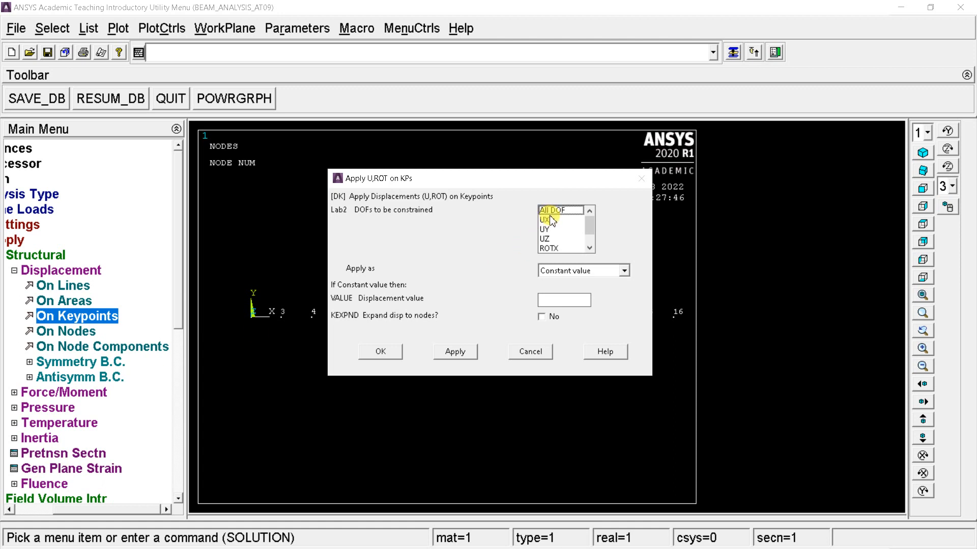
click(547, 220)
click(547, 238)
scroll(552, 237, down, 1)
click(559, 231)
click(562, 240)
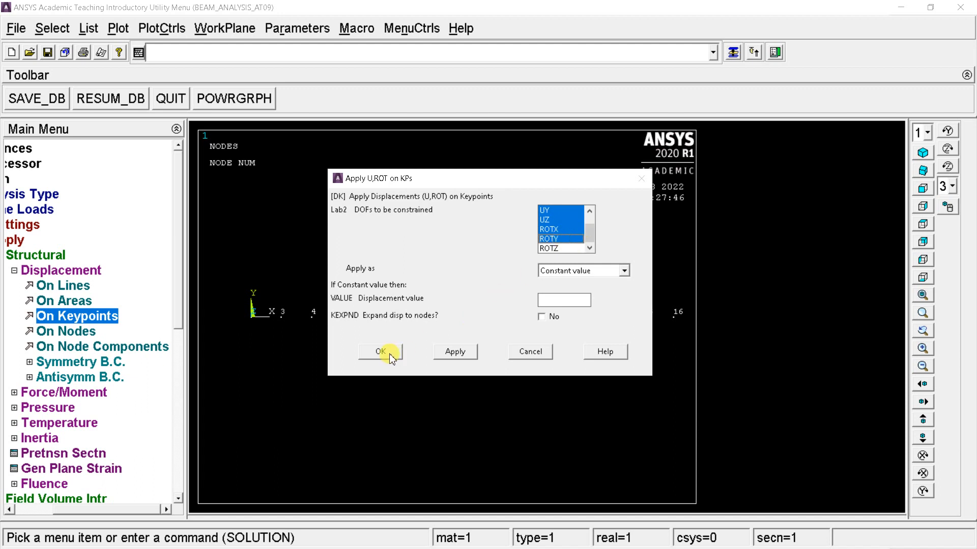
click(454, 352)
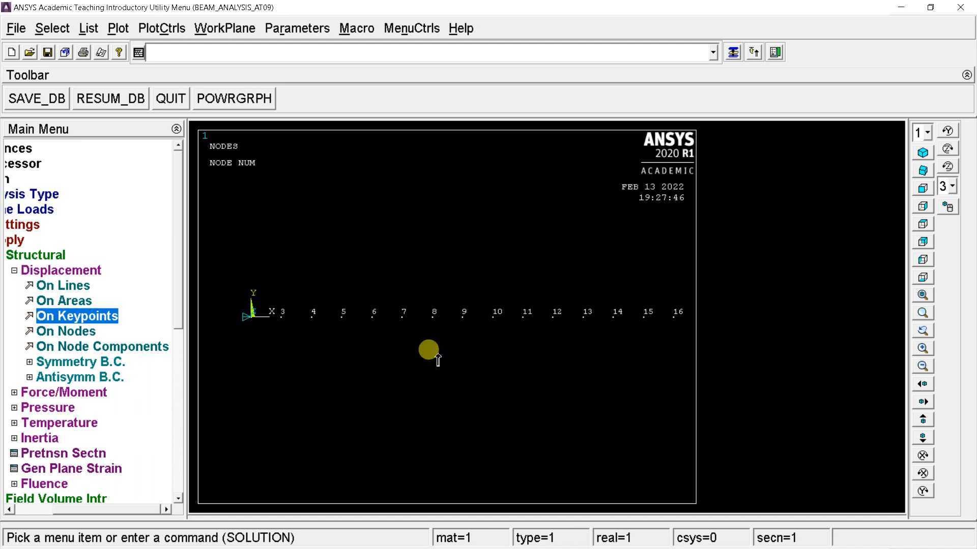
Step: Constrain UX, UY, UZ, ROTX and ROTY with a displacement value of 0 at keypoint 4, the beam's far end
scroll(474, 343, down, 8)
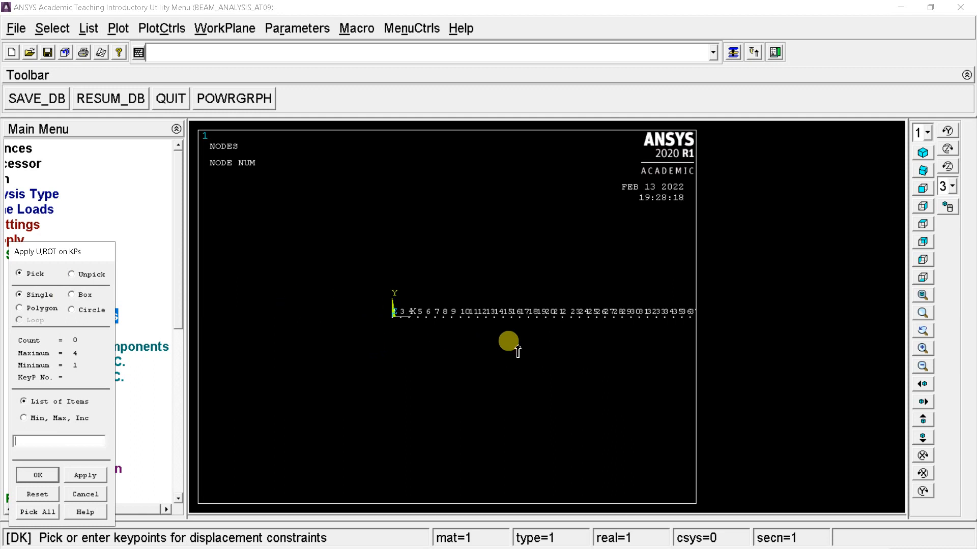
click(922, 384)
scroll(542, 327, up, 5)
click(921, 384)
scroll(575, 327, up, 3)
click(560, 318)
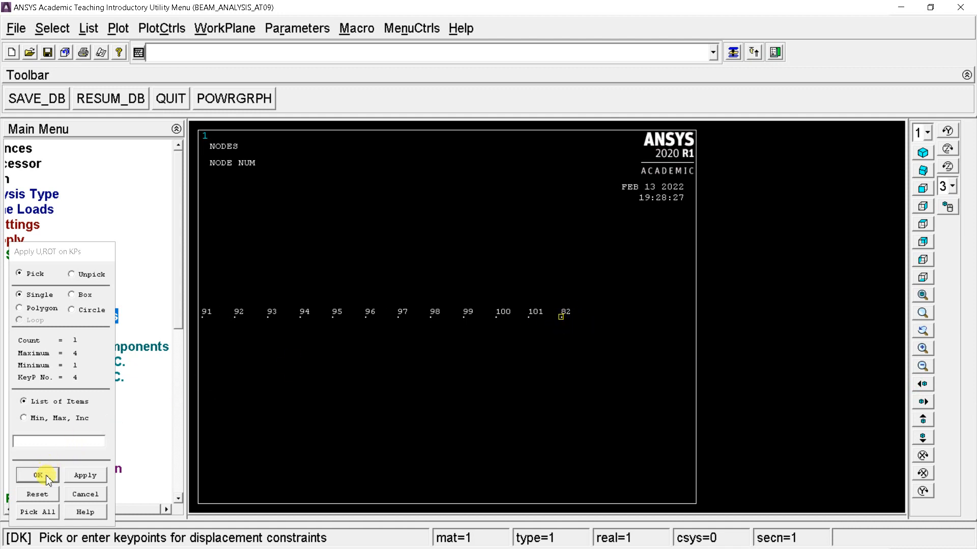
click(38, 475)
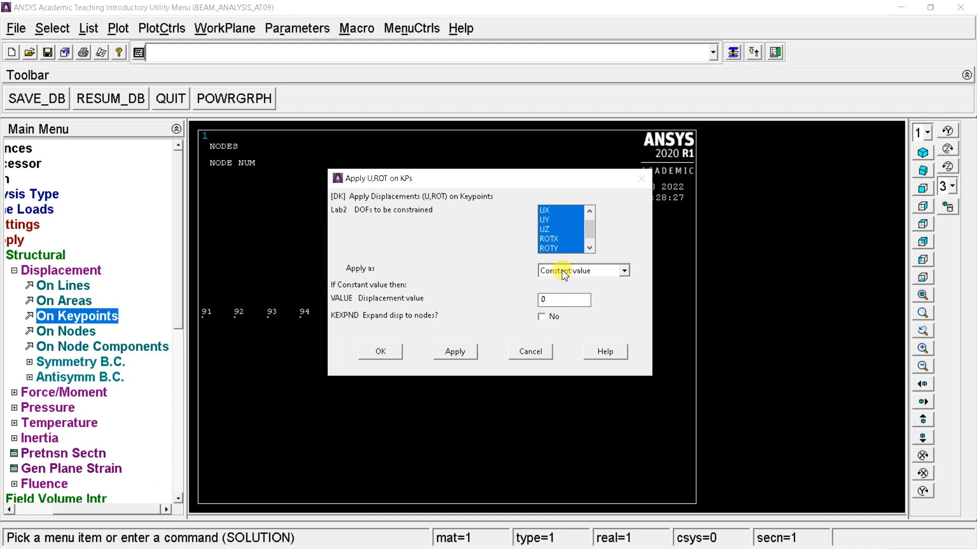
scroll(562, 224, down, 1)
click(377, 354)
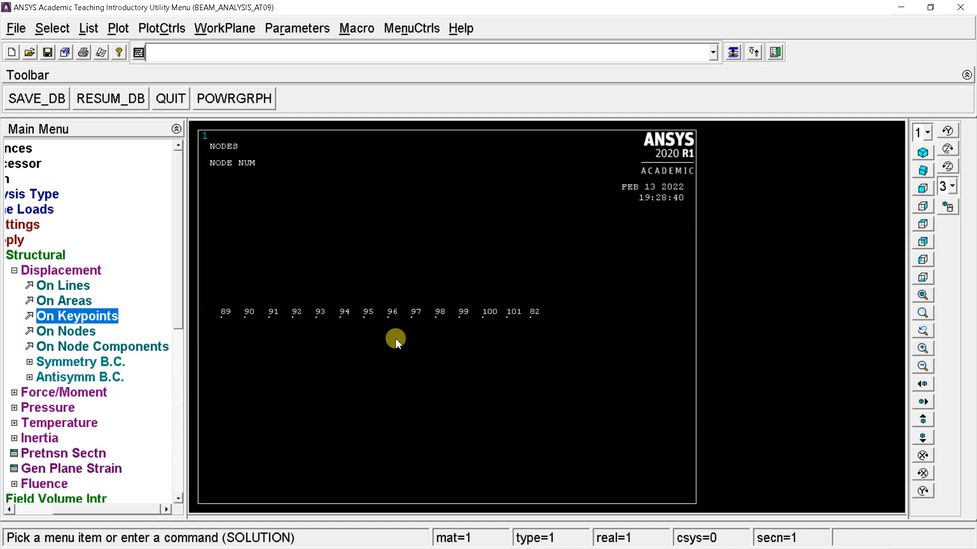
Step: Apply a constant force of -100 in the FY direction on node 2, located between nodes 21 and 23
click(921, 331)
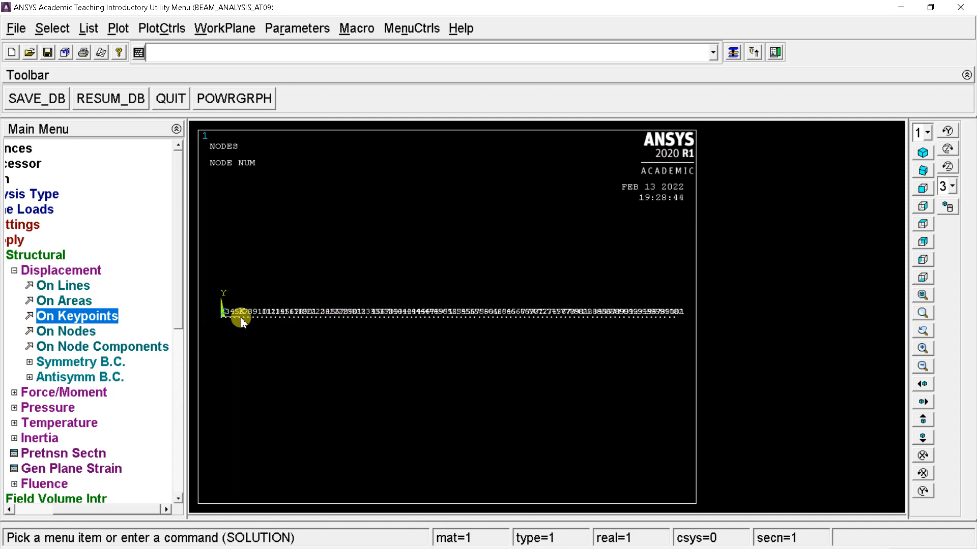
click(14, 272)
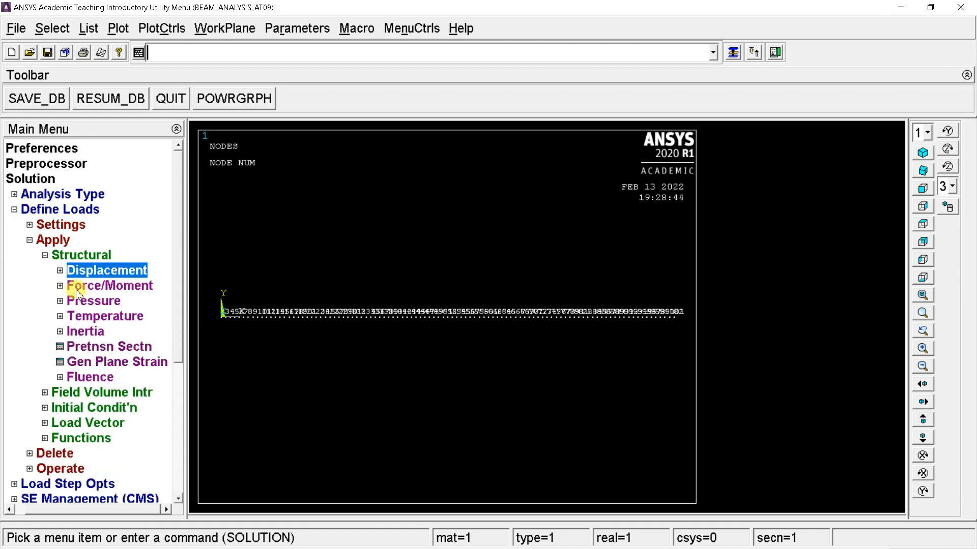
click(62, 288)
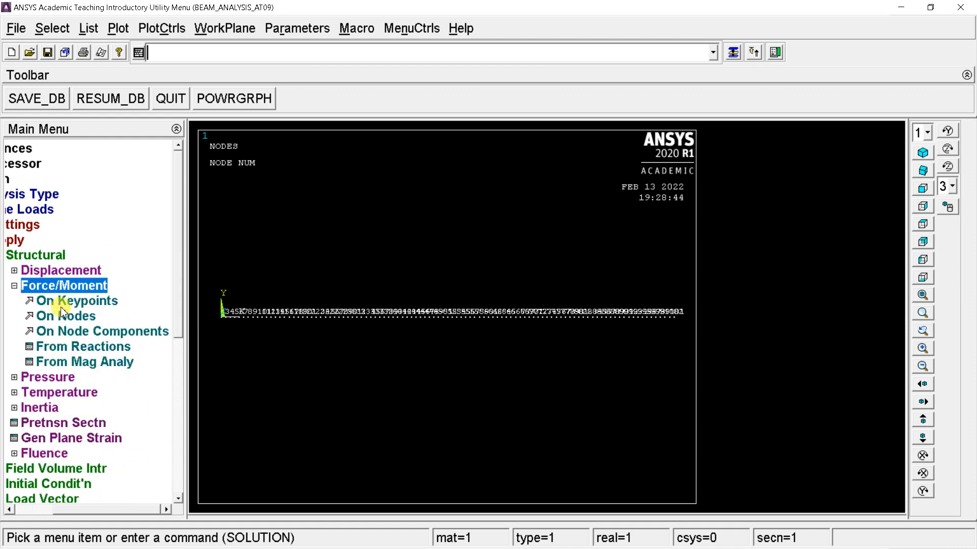
scroll(356, 321, up, 2)
scroll(356, 326, up, 1)
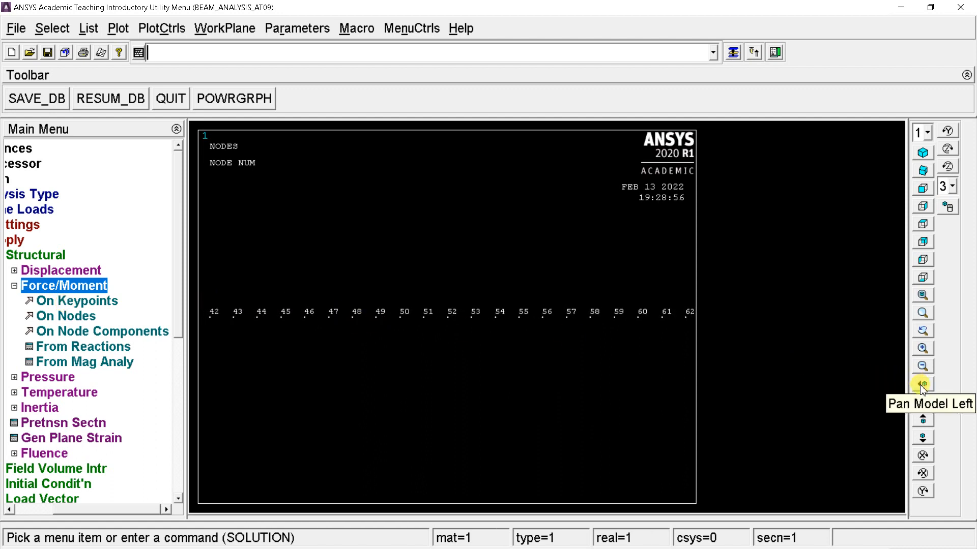
click(923, 401)
click(922, 401)
click(922, 402)
click(922, 402)
click(921, 402)
click(921, 403)
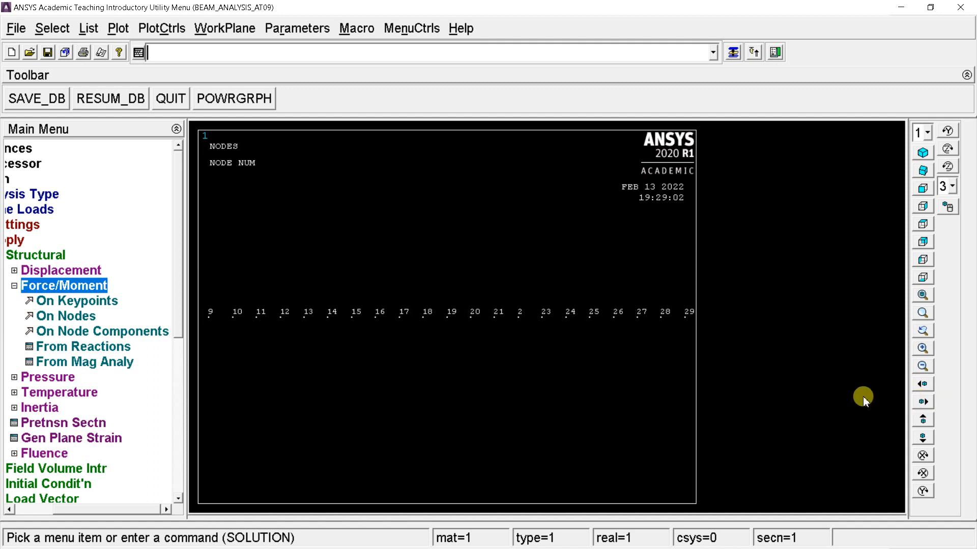
click(922, 384)
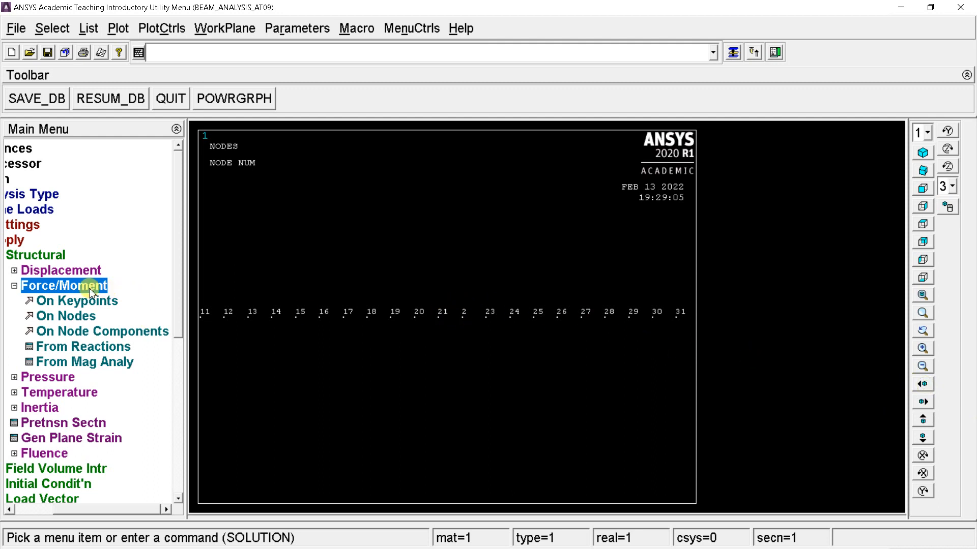
click(65, 316)
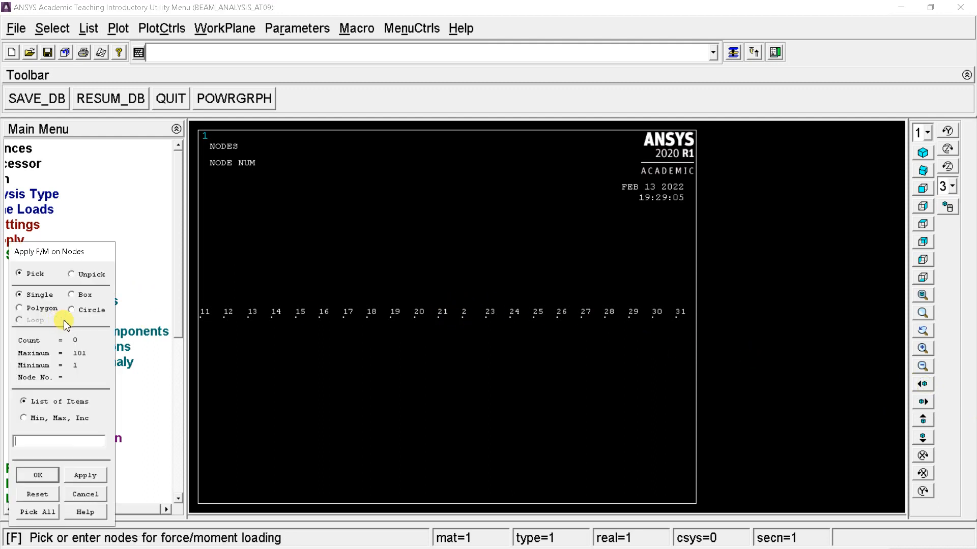
click(463, 316)
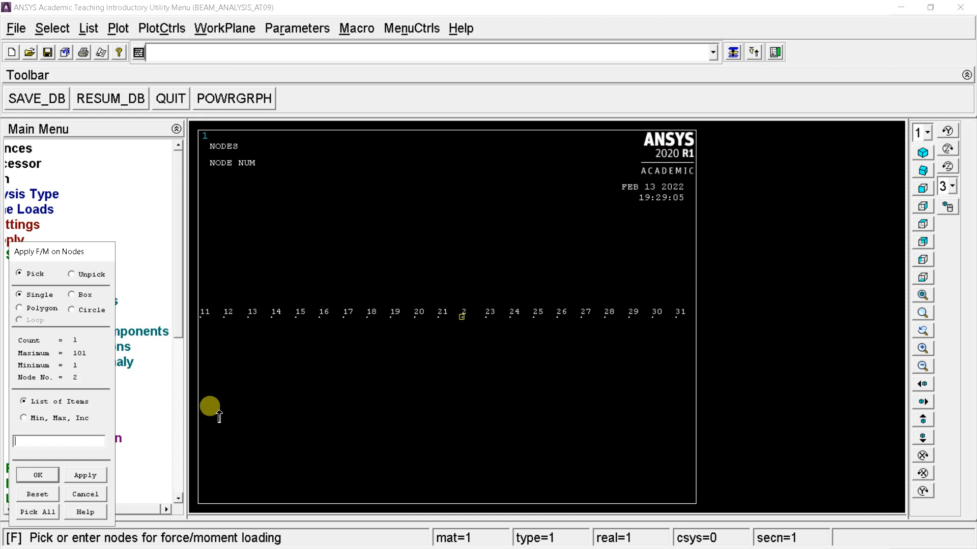
click(39, 475)
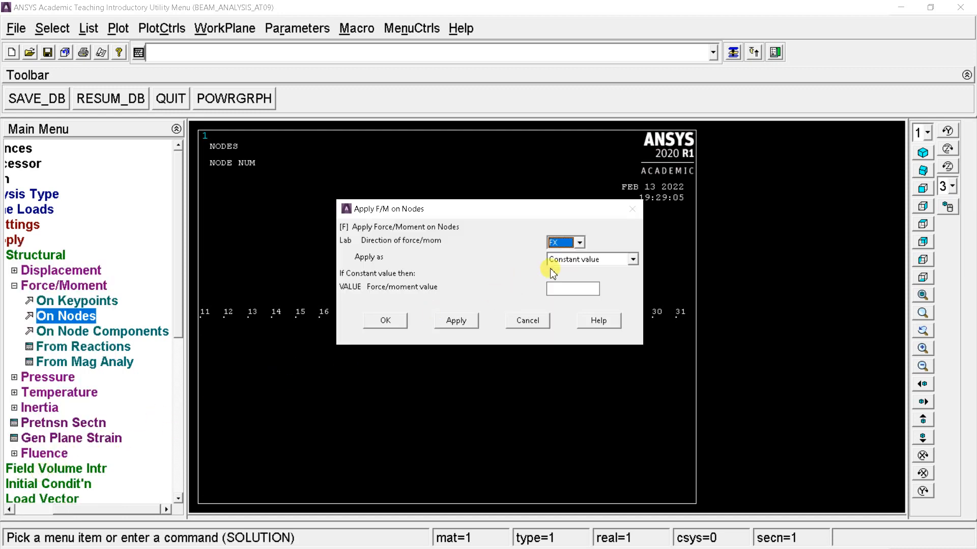
click(580, 242)
click(555, 265)
click(562, 292)
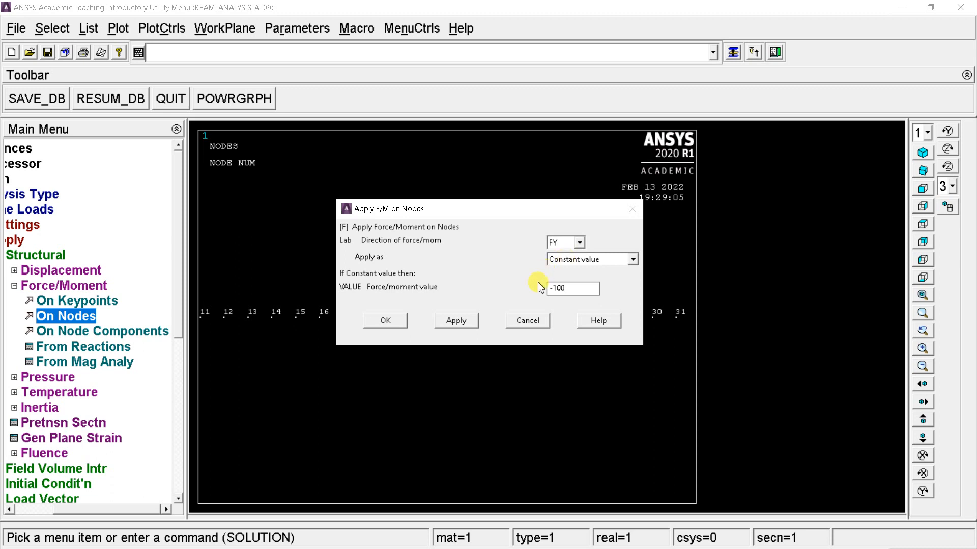
click(455, 323)
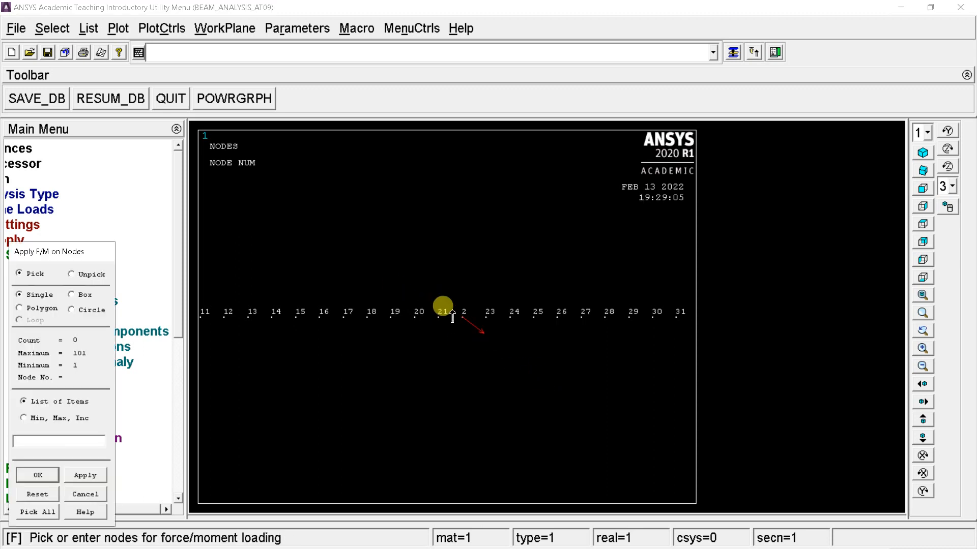
Step: Apply a constant force of -250 in the FY direction on node 22, located between nodes 81 and 83
scroll(495, 345, down, 5)
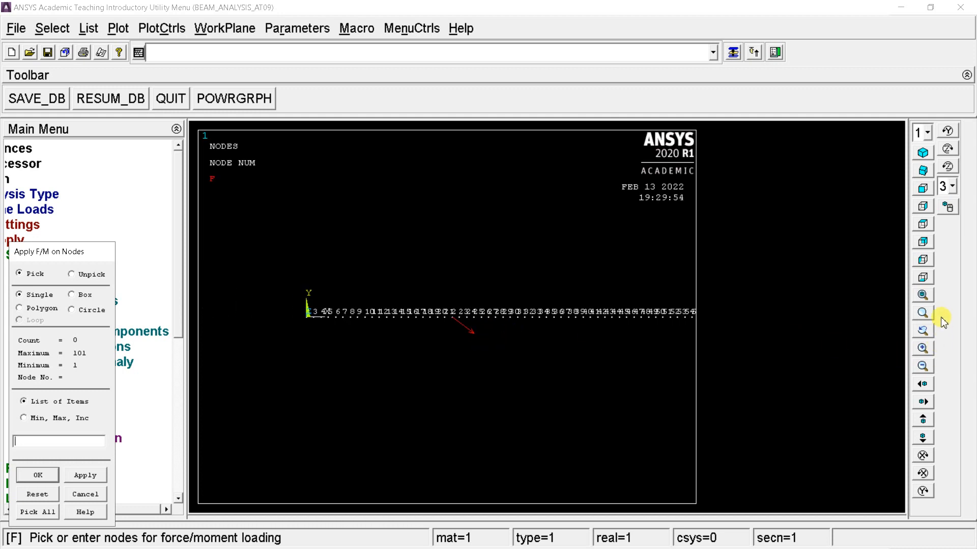
click(923, 297)
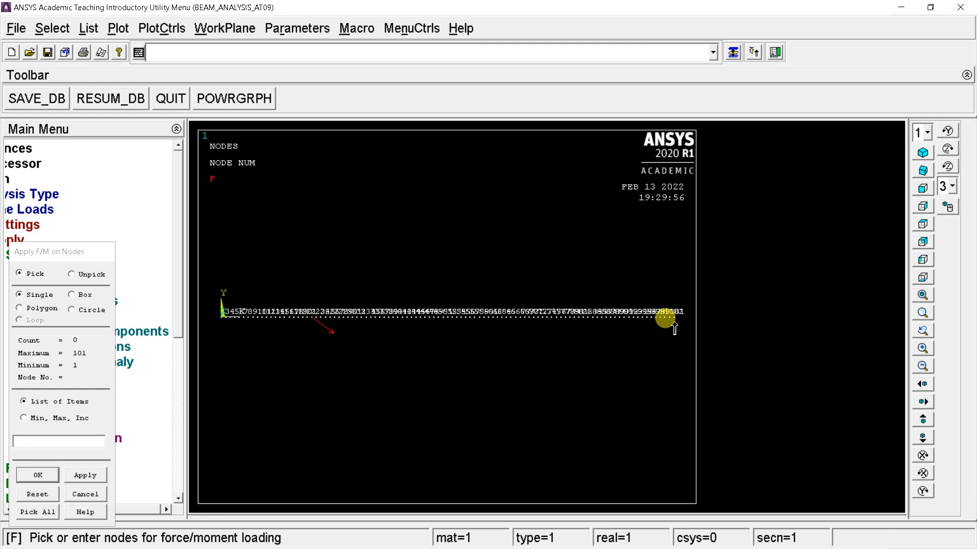
scroll(671, 328, up, 5)
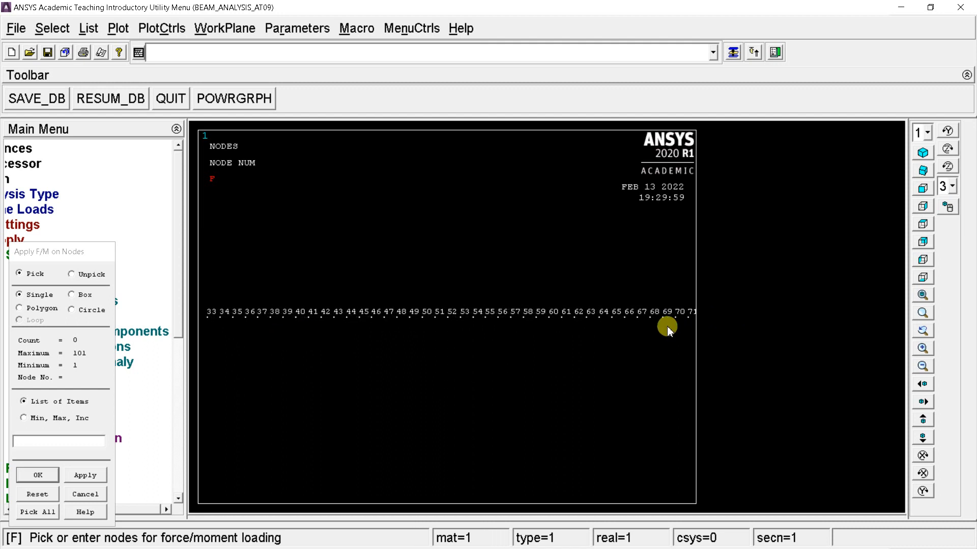
click(923, 401)
click(926, 402)
click(926, 401)
click(926, 401)
click(927, 402)
click(927, 402)
click(926, 402)
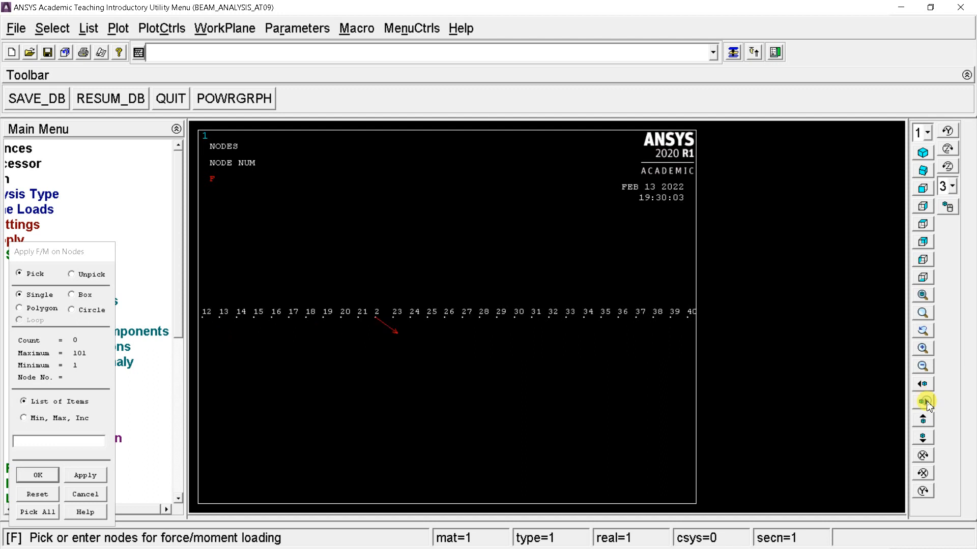
click(924, 385)
click(925, 385)
click(925, 385)
click(925, 385)
click(925, 385)
click(924, 385)
click(924, 385)
click(925, 385)
click(925, 385)
click(924, 385)
click(924, 385)
click(925, 385)
click(925, 385)
click(924, 385)
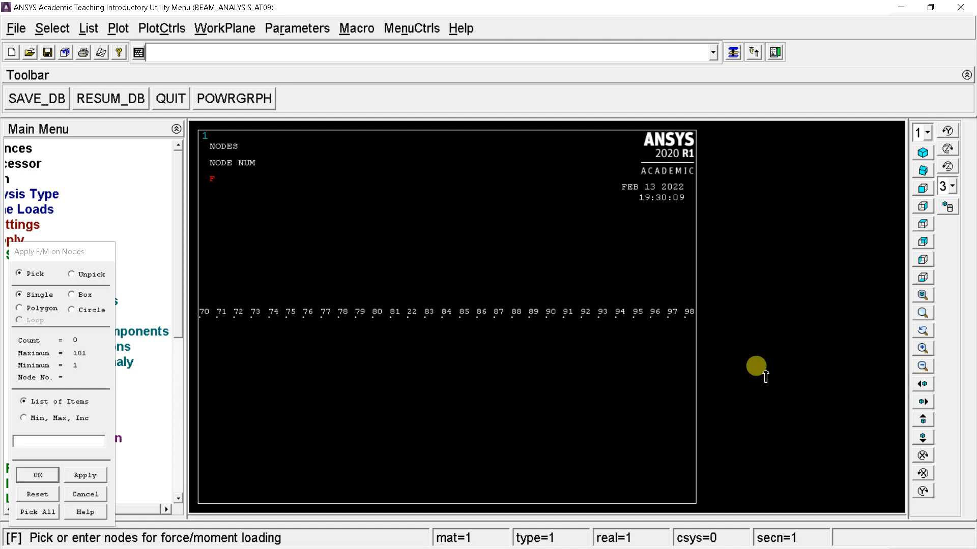
click(436, 320)
scroll(435, 320, up, 1)
click(379, 323)
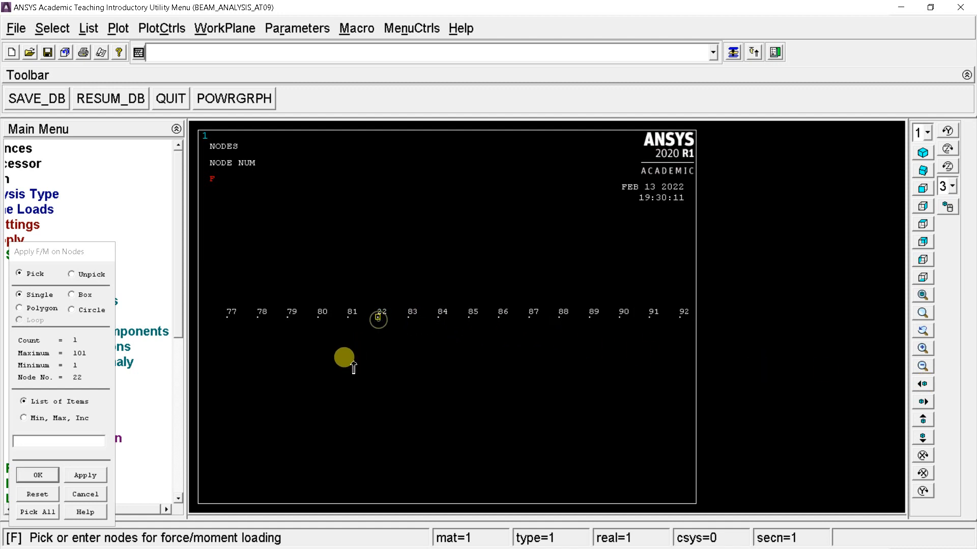
click(39, 475)
click(566, 290)
drag(568, 295, 556, 296)
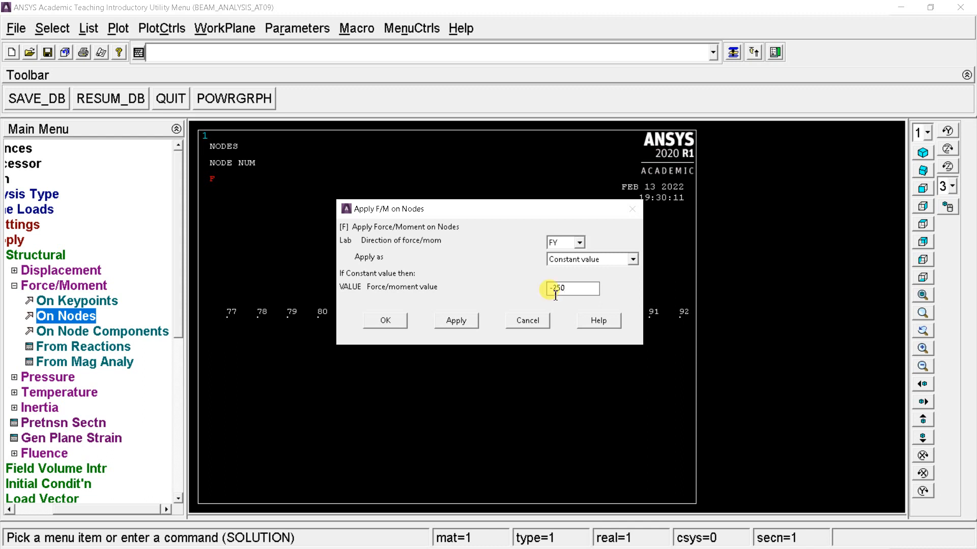
click(396, 321)
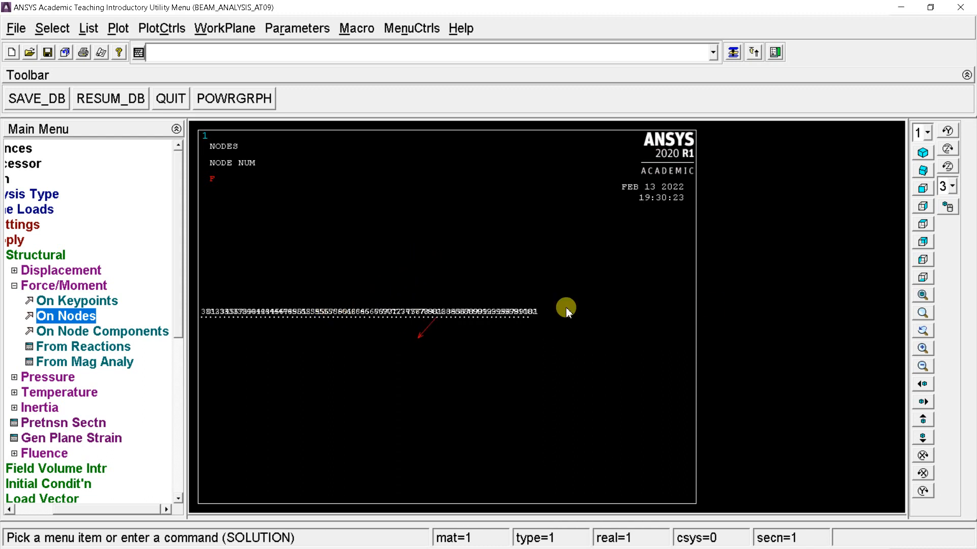
click(922, 296)
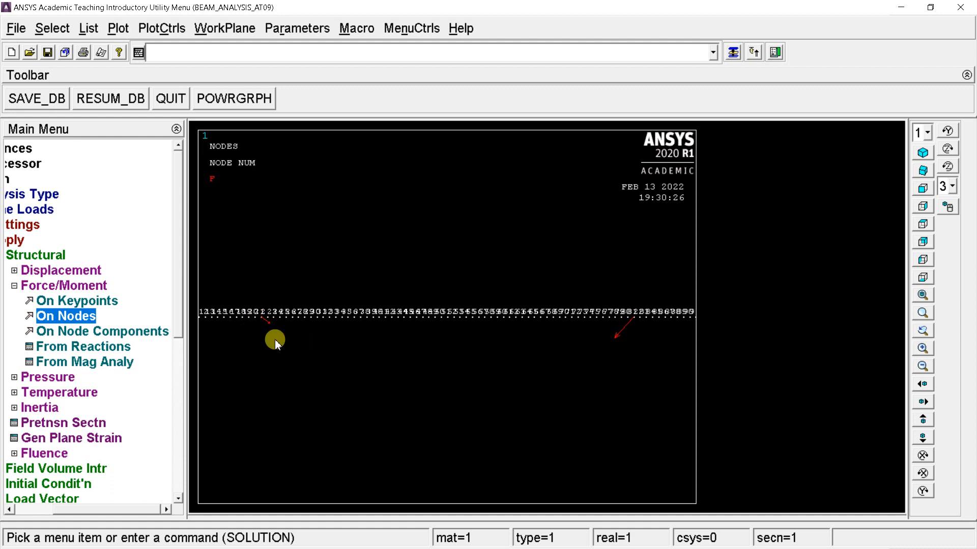
scroll(505, 328, down, 2)
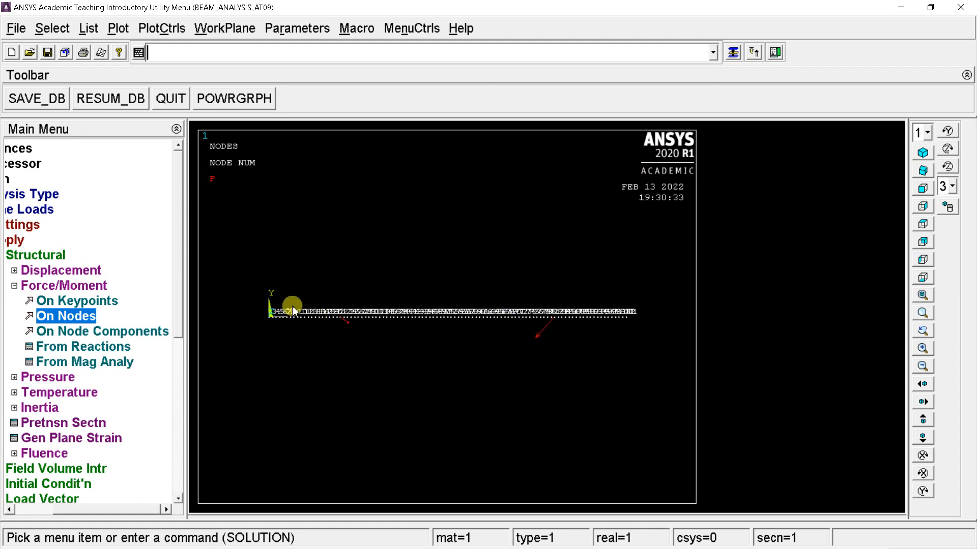
Step: Solve the current load step and close the solution status listing
click(15, 286)
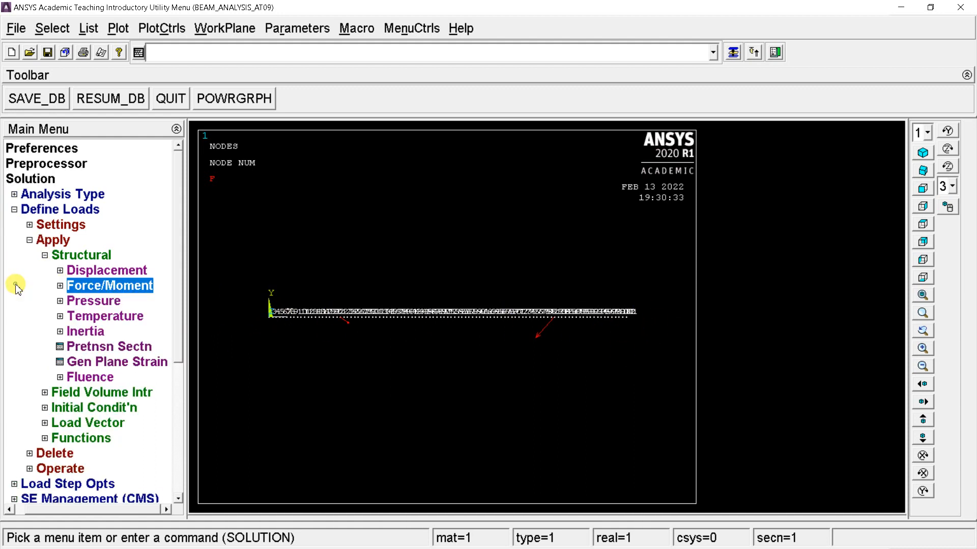
click(44, 258)
click(42, 241)
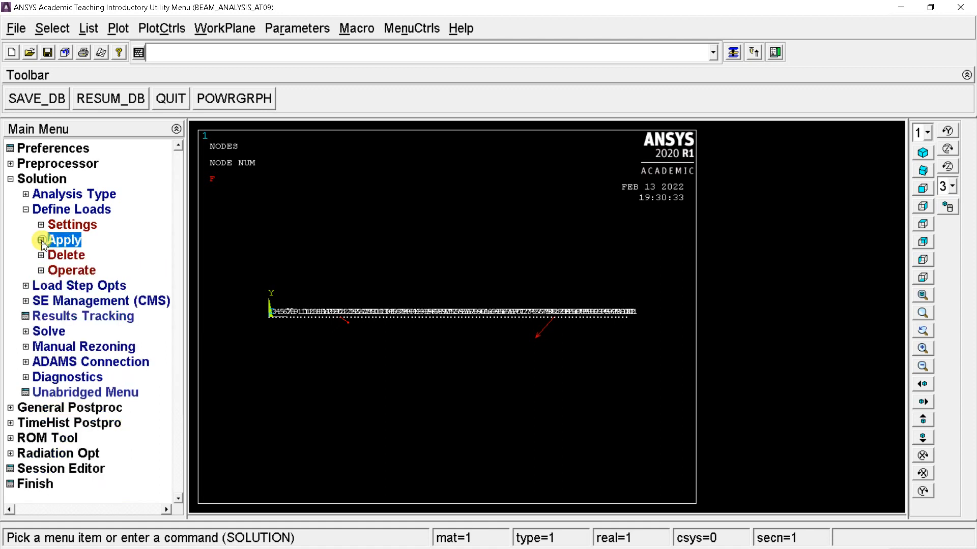
click(26, 210)
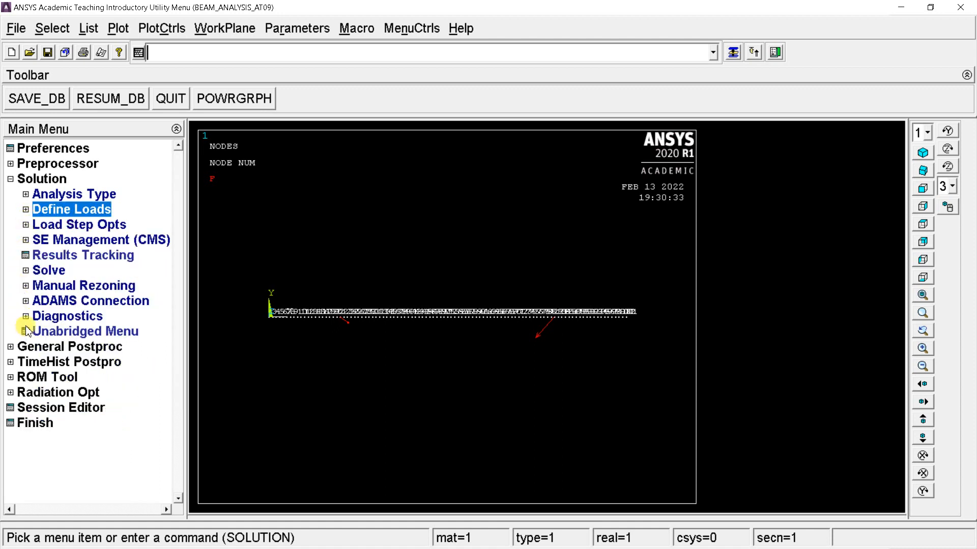
click(48, 270)
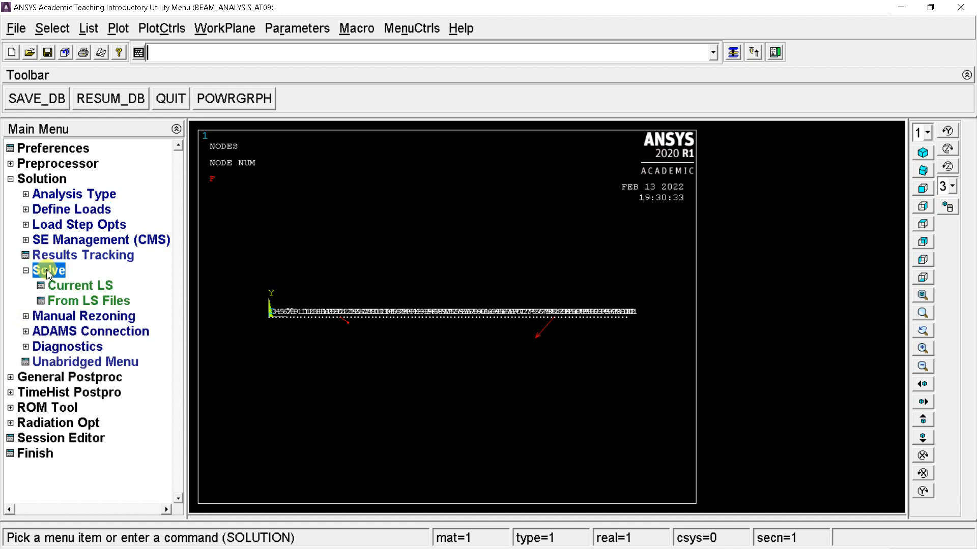
click(66, 287)
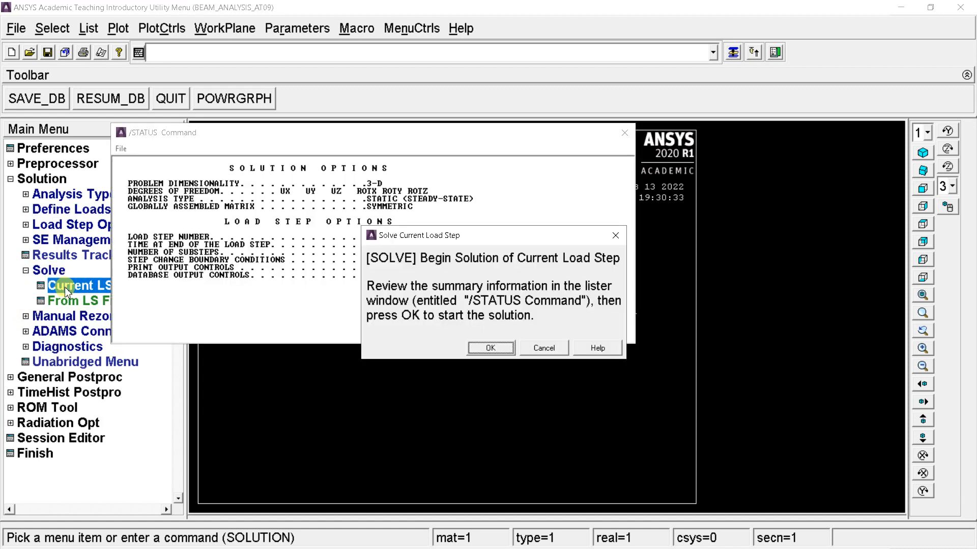
click(490, 349)
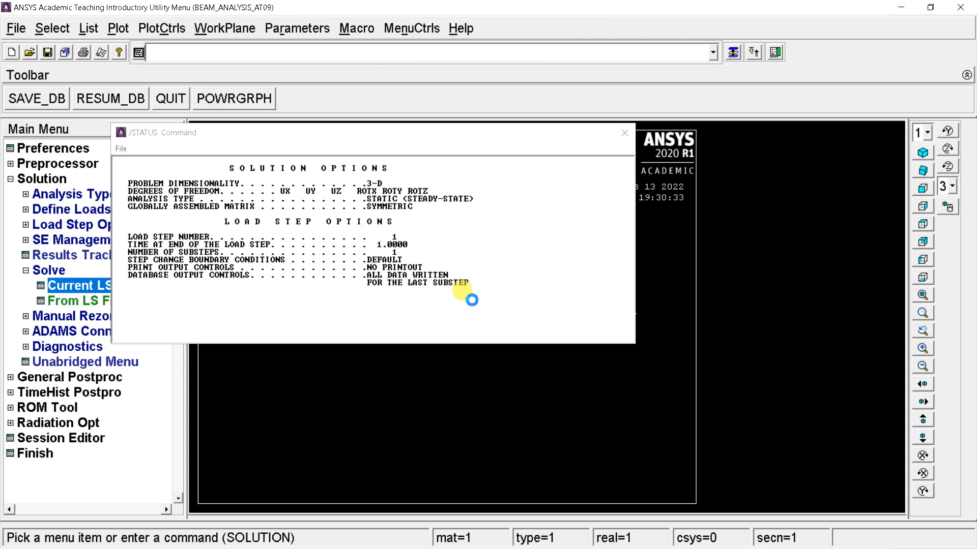
click(180, 89)
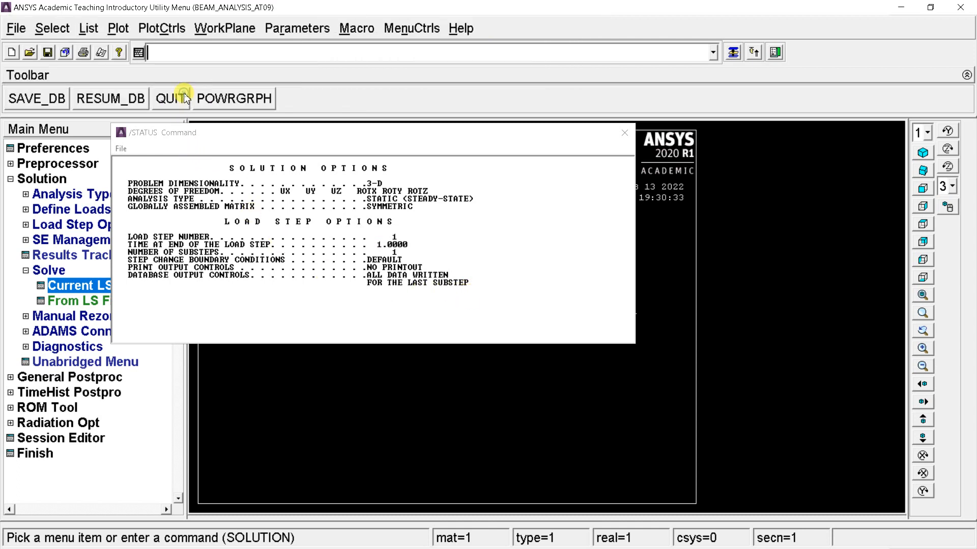
click(622, 134)
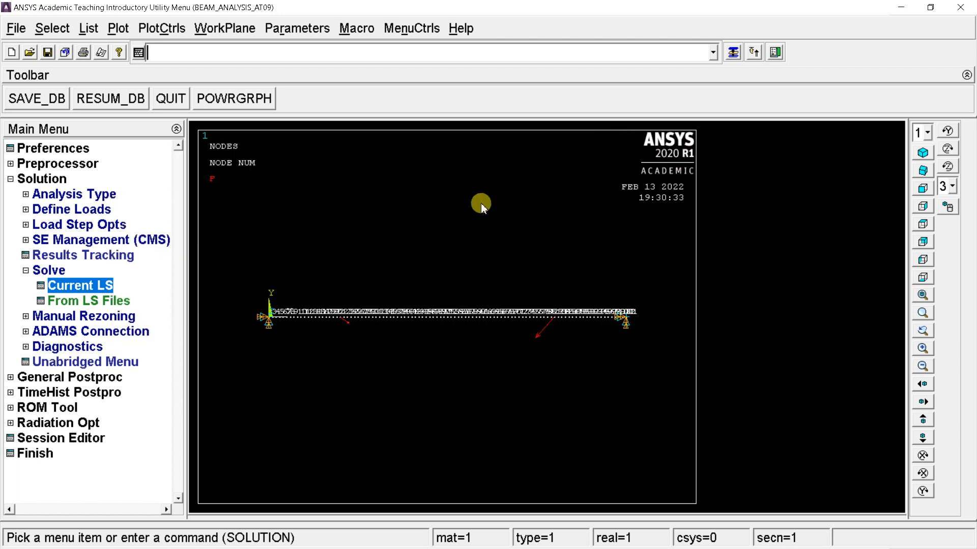
Step: Plot the Y-component of displacement as a contour in the Results Viewer and show the beam in isometric view
click(30, 381)
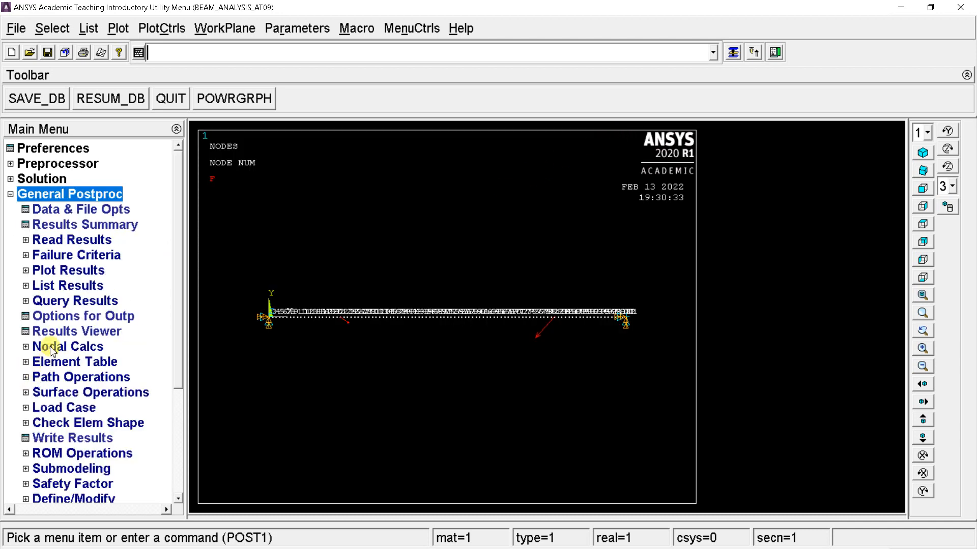
click(53, 330)
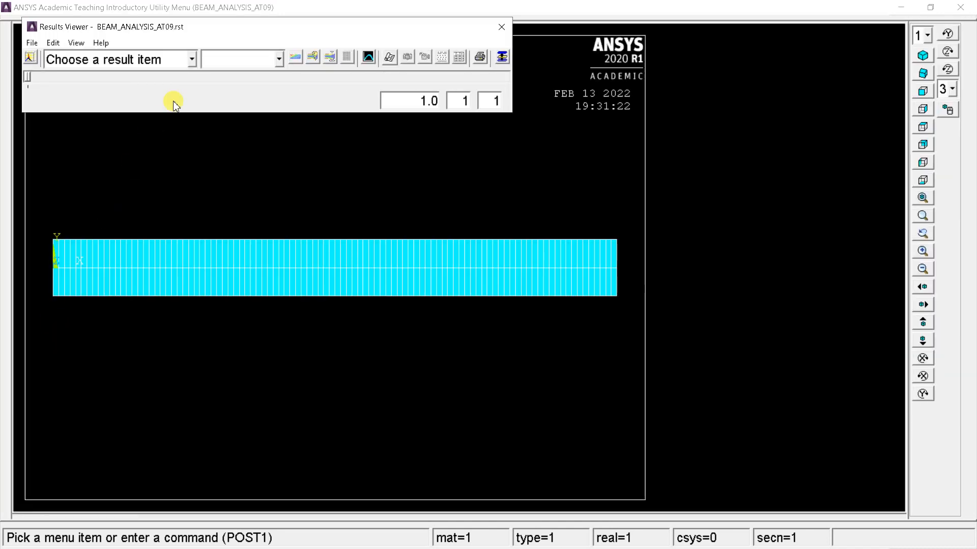
click(193, 60)
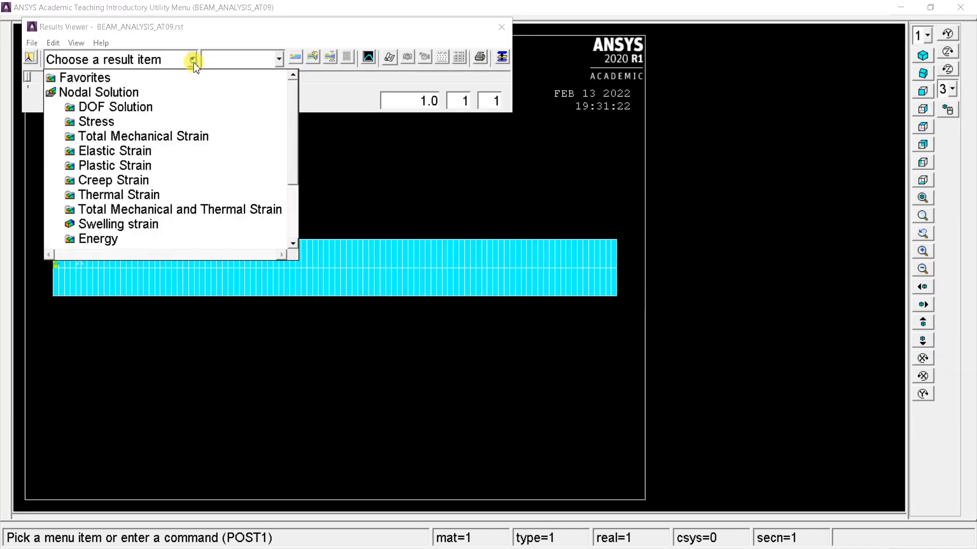
click(153, 107)
click(144, 152)
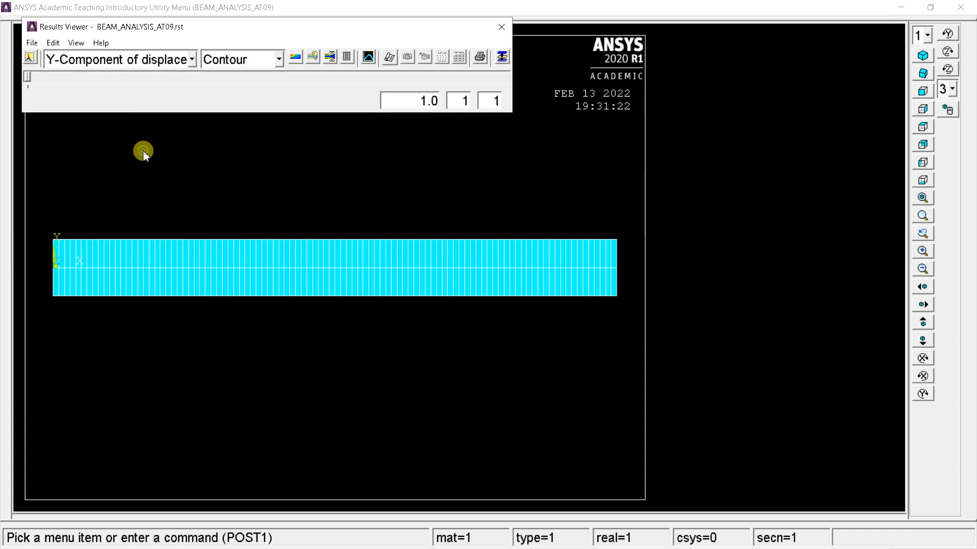
click(296, 58)
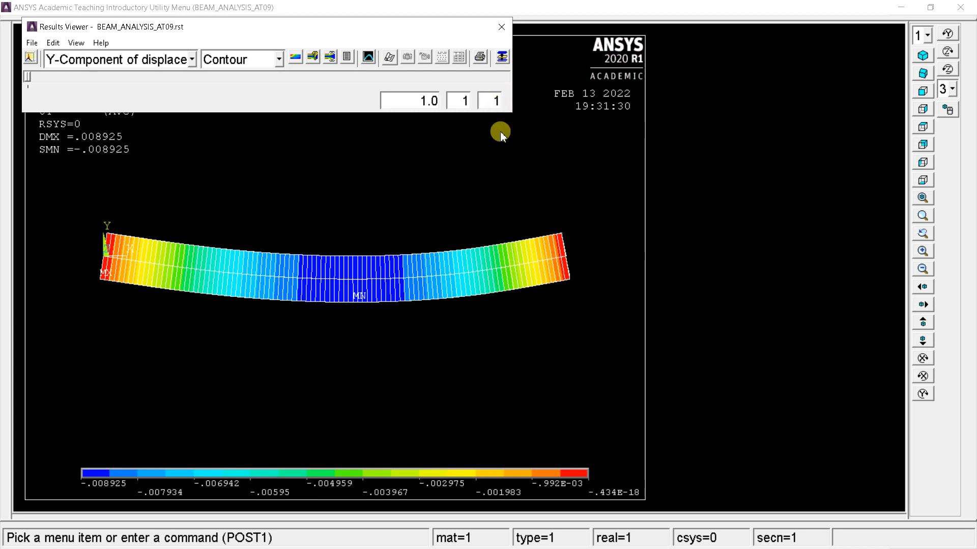
click(923, 56)
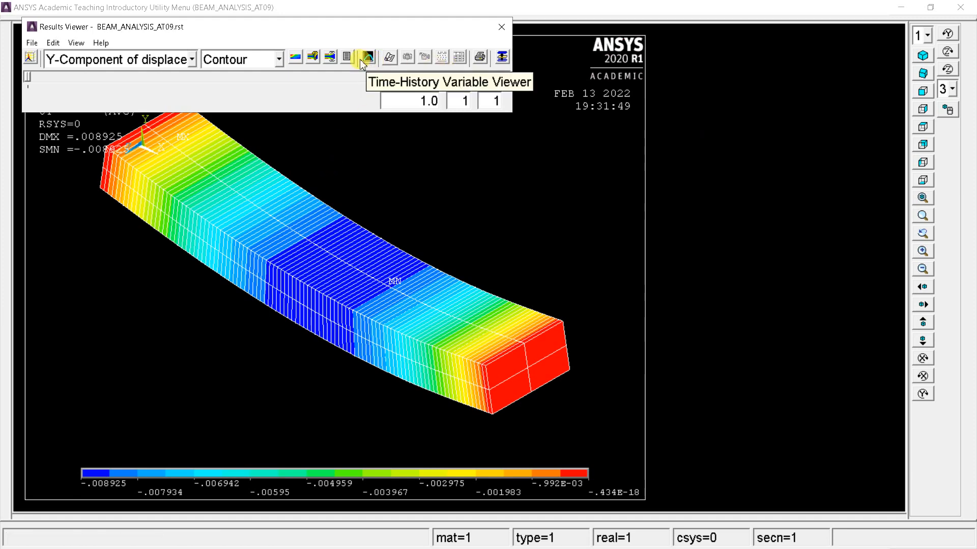
Step: Animate the deformed results for the DOF solution Translation UX with 30 frames and a 0.5-second time delay
click(331, 57)
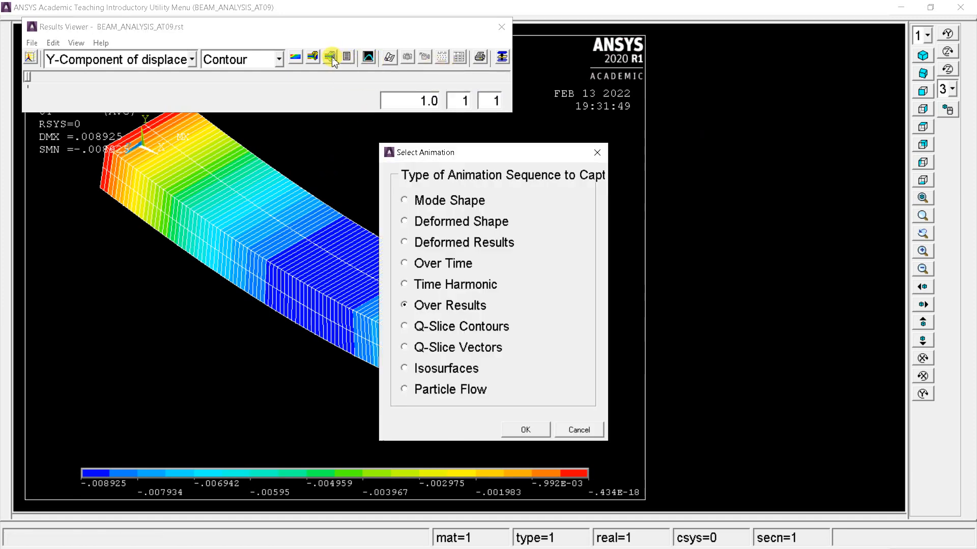
click(404, 200)
click(405, 222)
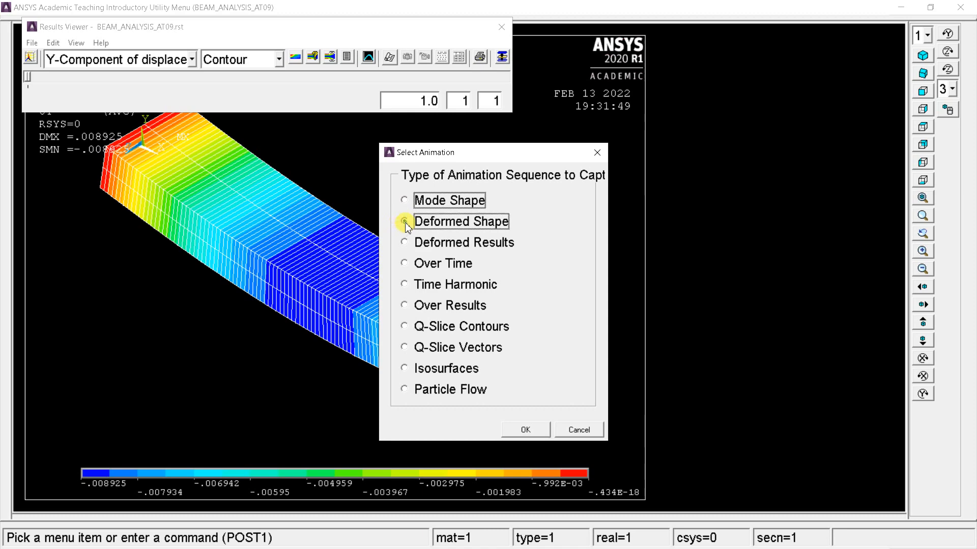
click(410, 243)
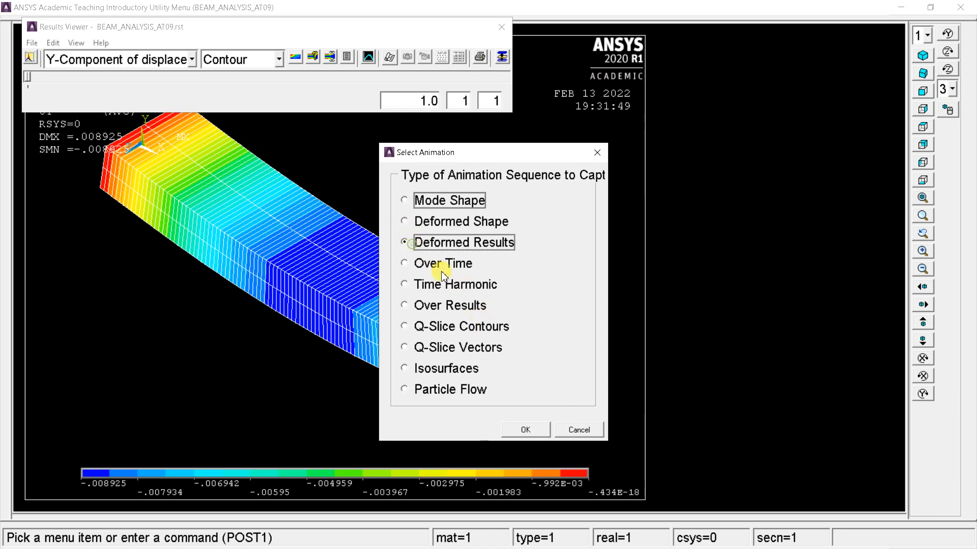
click(527, 431)
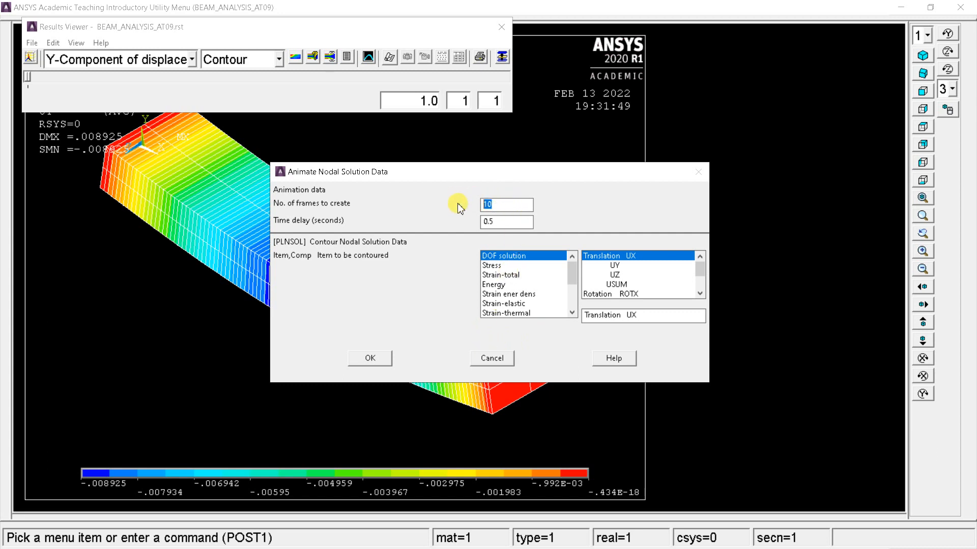
click(370, 358)
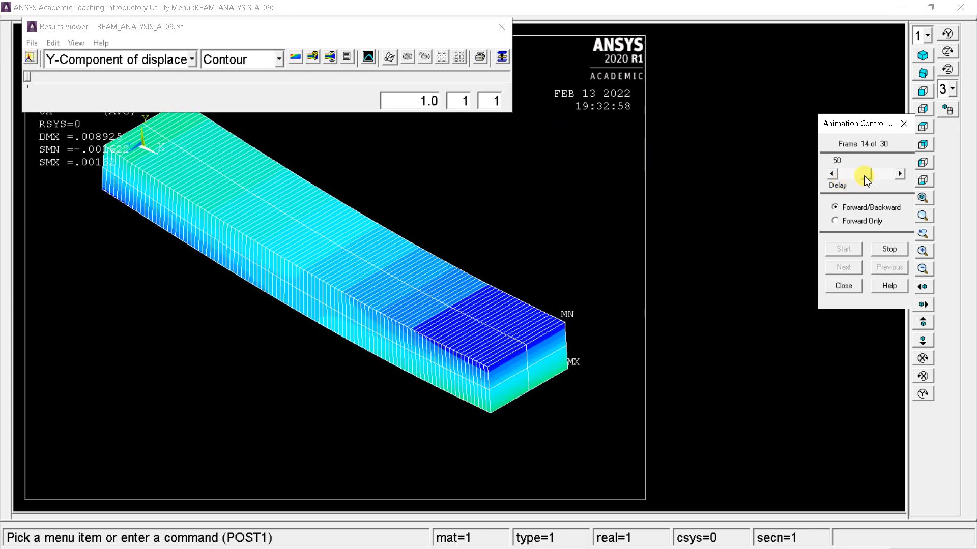
Step: Set the animation playback delay to 7, then close the animation controller and the Results Viewer
drag(871, 175, 837, 178)
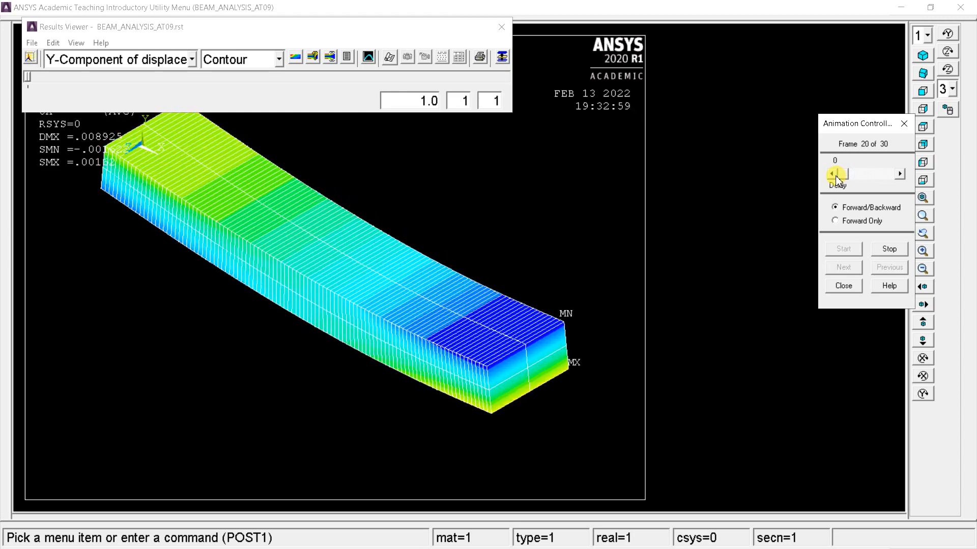
drag(838, 173, 841, 173)
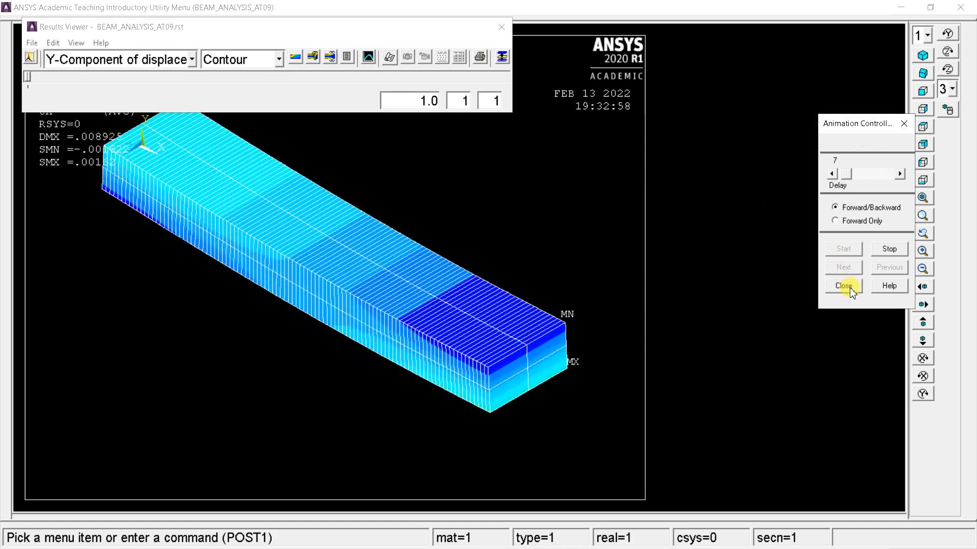
click(904, 123)
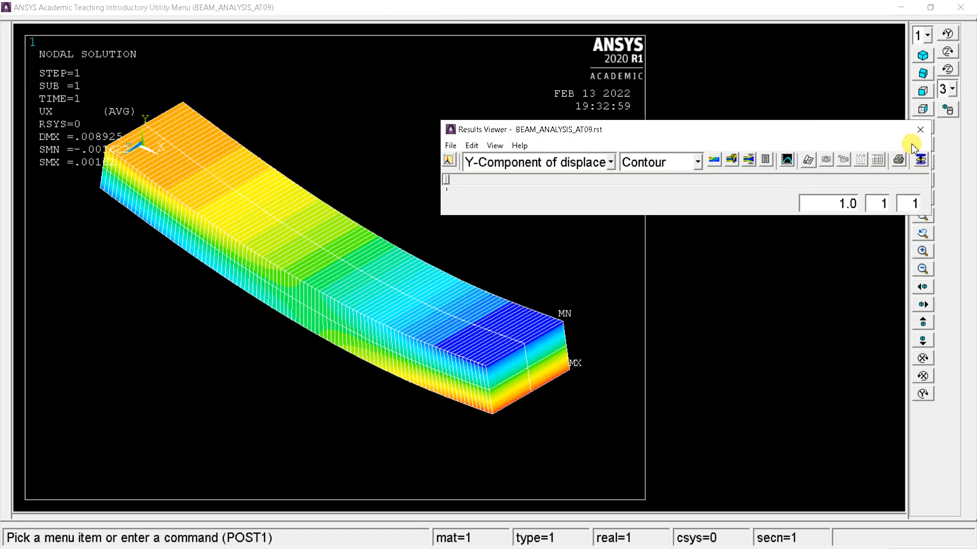
click(930, 135)
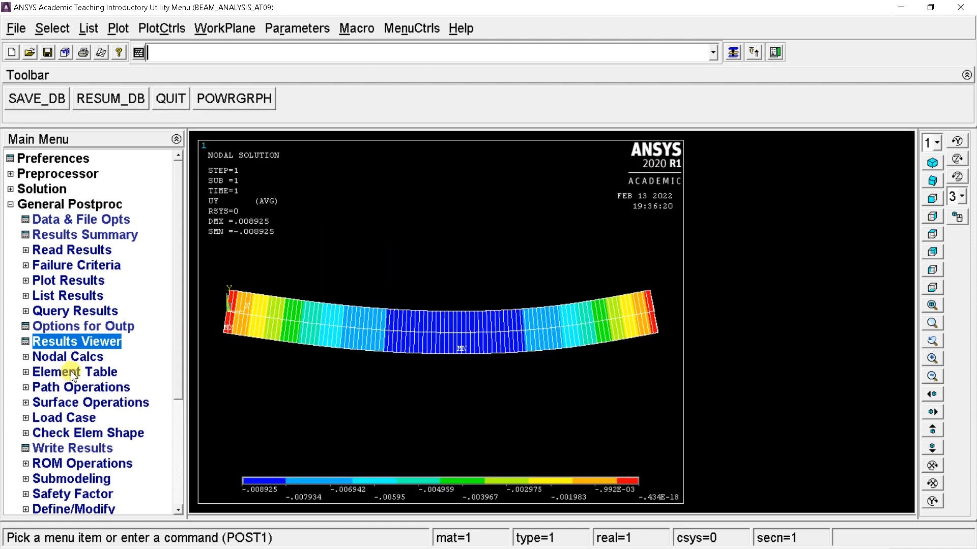
Step: Define an element table item by sequence number as SMISC, 3
click(74, 373)
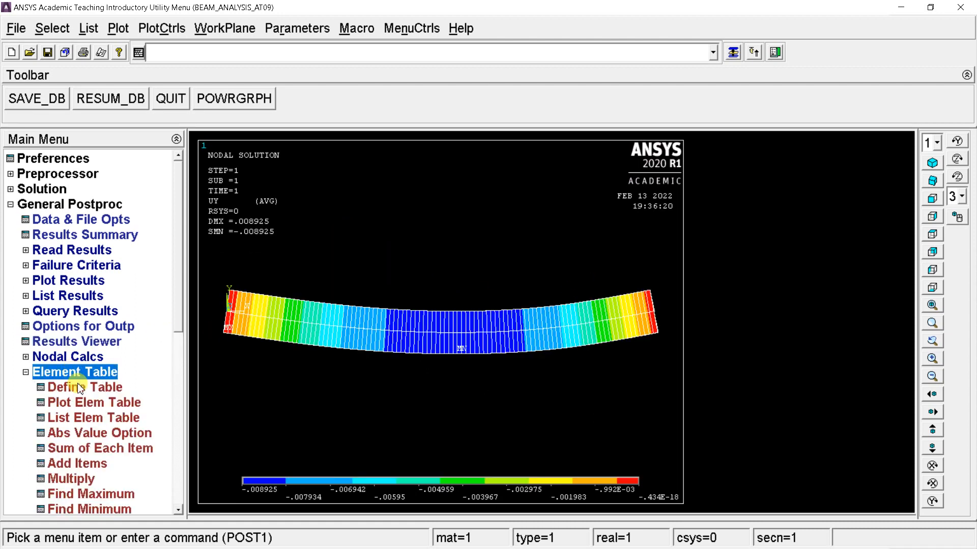
click(80, 387)
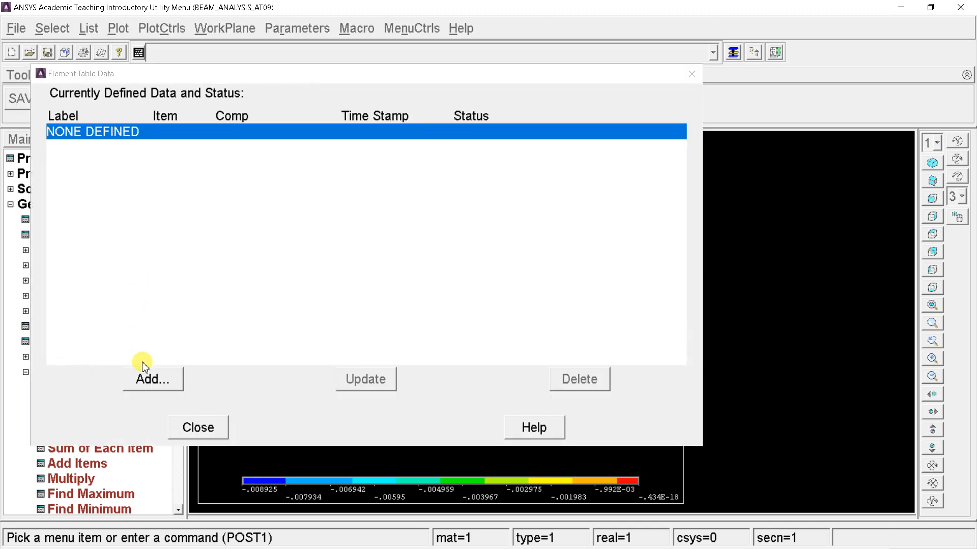
click(148, 377)
click(497, 187)
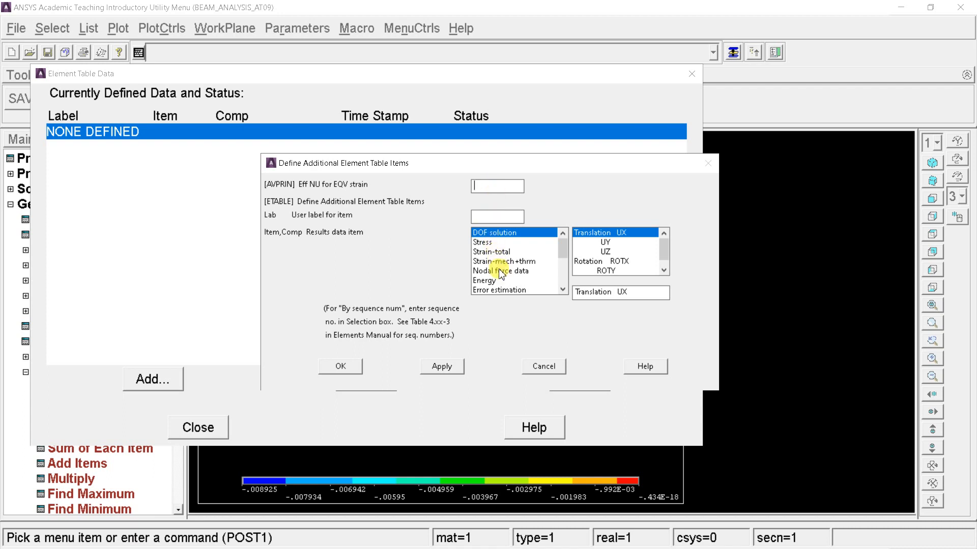
scroll(502, 275, down, 3)
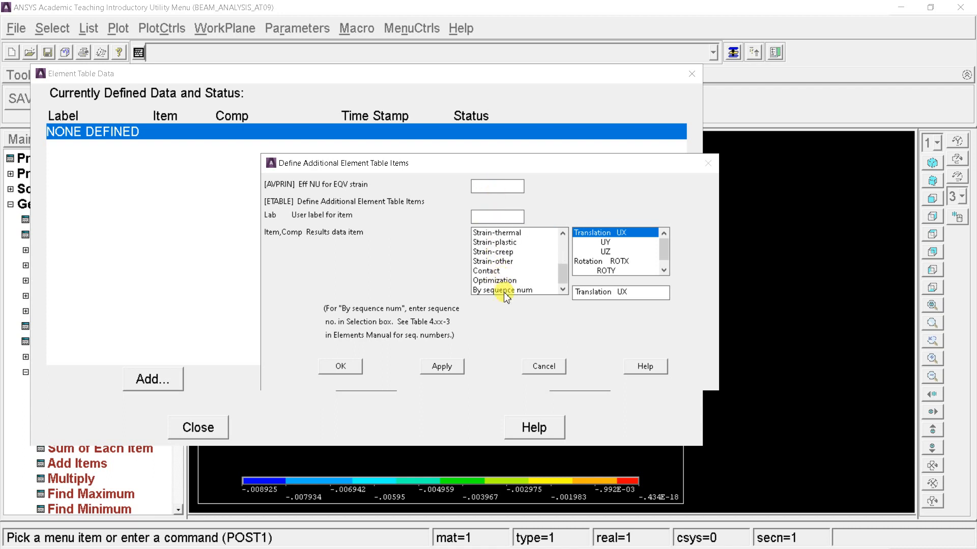
click(502, 290)
click(617, 292)
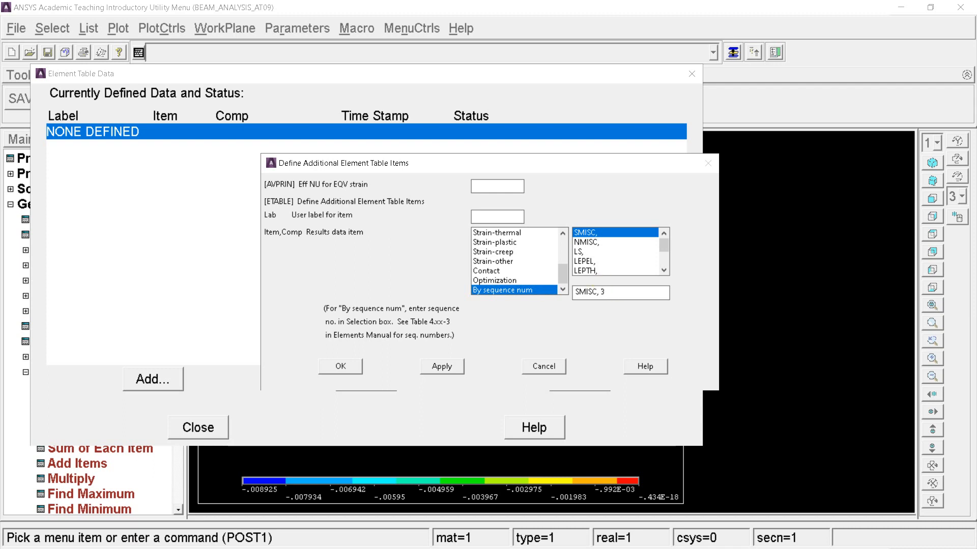
click(442, 366)
Step: Add a second element table item by sequence number as SMISC, 6
scroll(508, 265, down, 5)
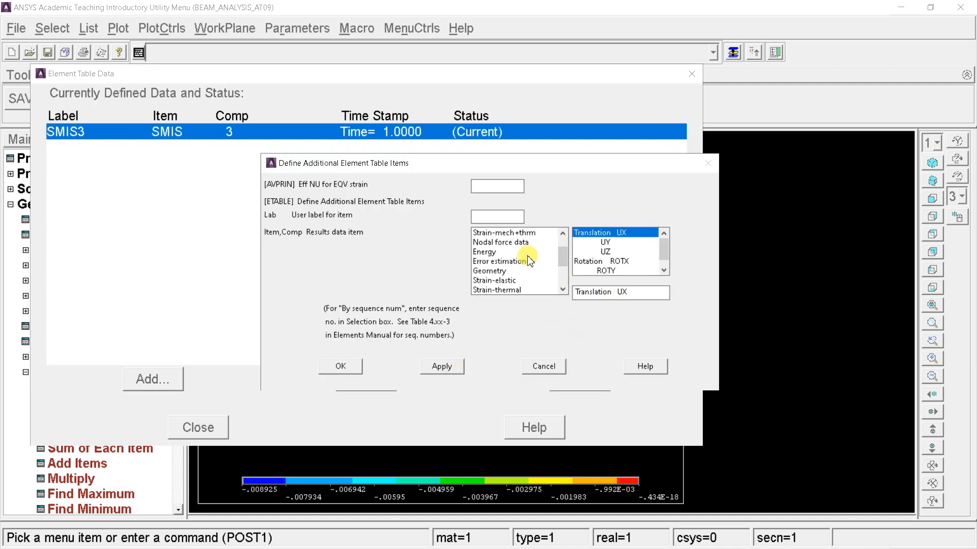
click(524, 290)
click(621, 294)
text(6)
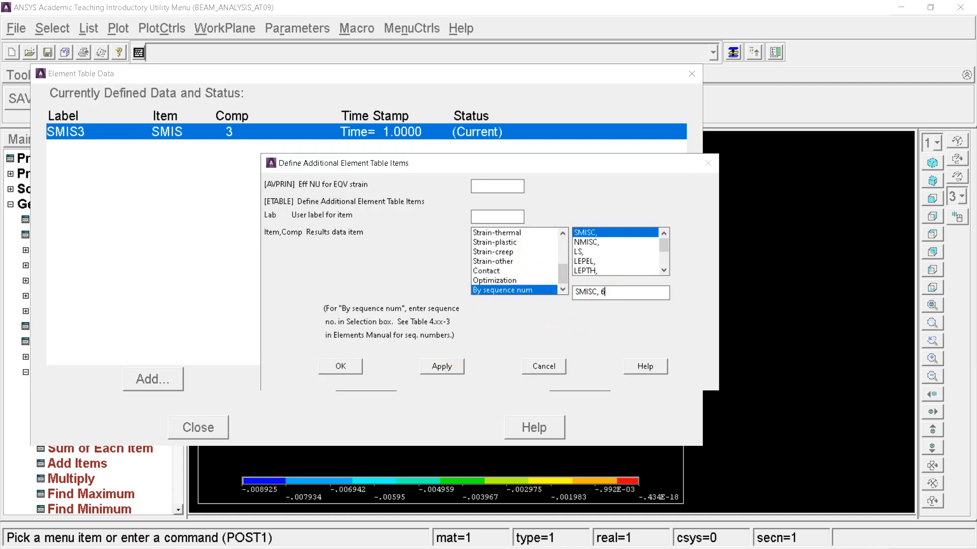
click(442, 366)
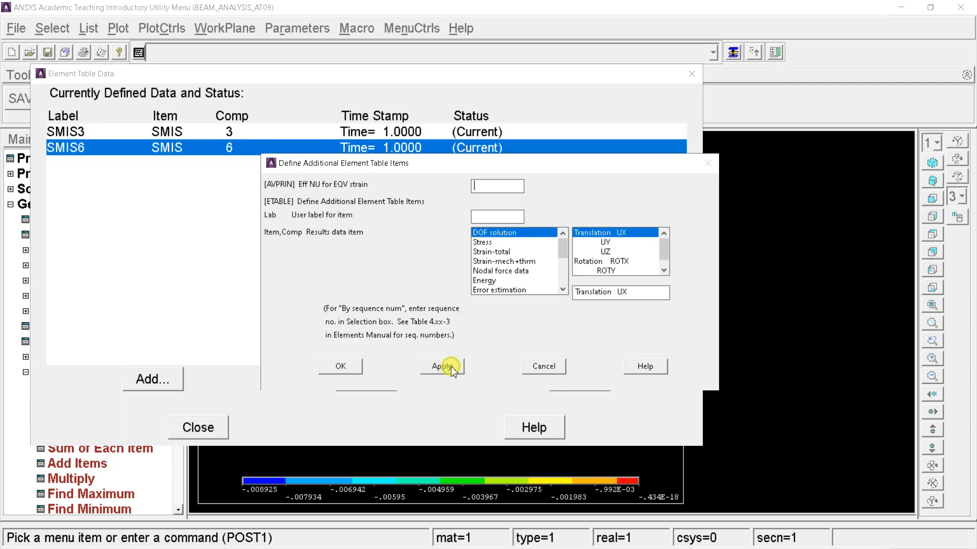
Step: Add a third element table item by sequence number as SMISC, 16
scroll(532, 274, down, 5)
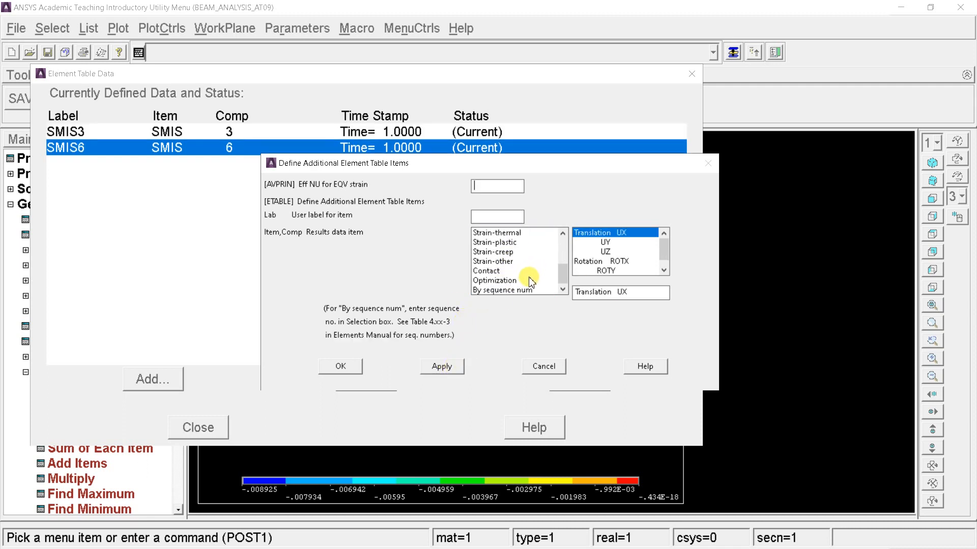
click(526, 290)
click(610, 298)
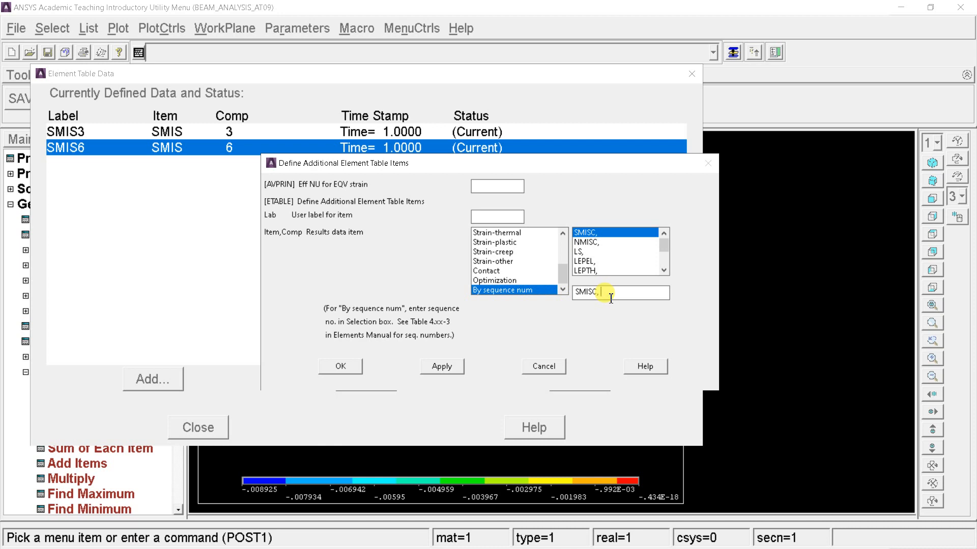
text(1)
click(441, 367)
Step: Add a fourth element table item by sequence number as SMISC, 19, and close the element table data
scroll(494, 293, down, 3)
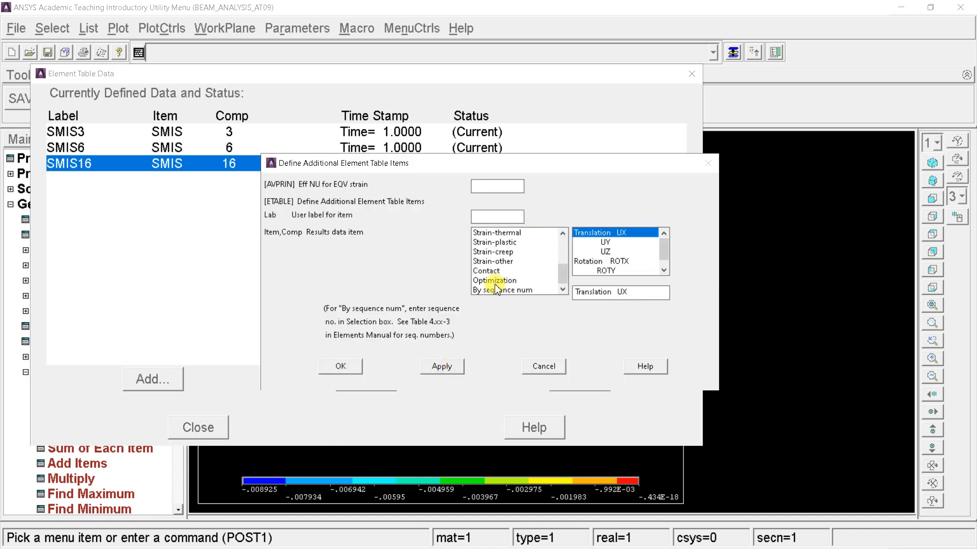
click(508, 290)
click(605, 294)
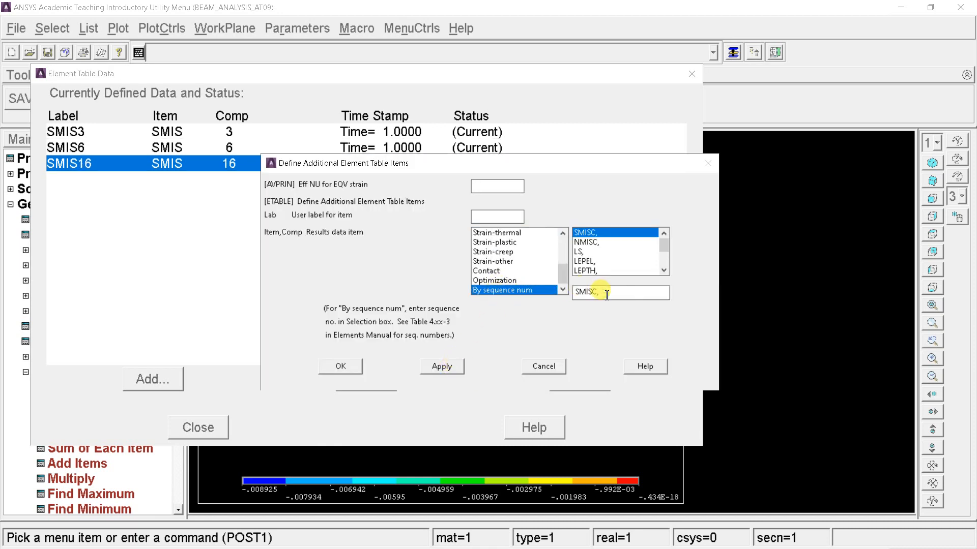
text(1)
click(349, 365)
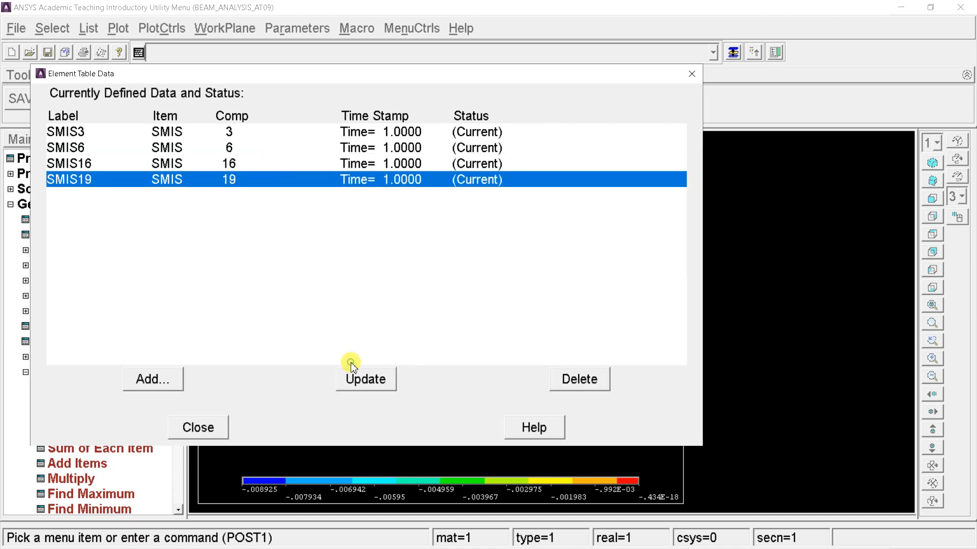
click(261, 131)
drag(261, 148, 268, 218)
click(202, 425)
click(26, 373)
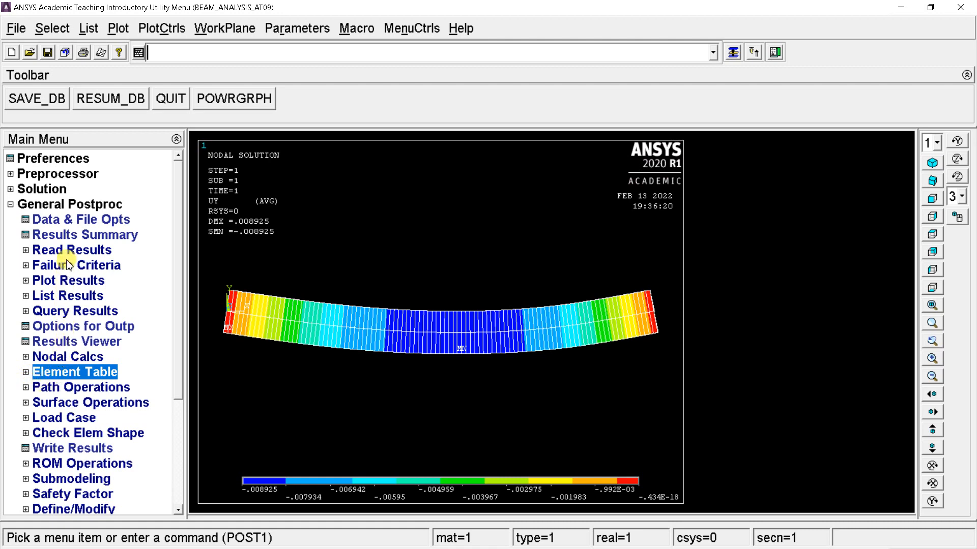
Step: Plot line-element results on the undeformed shape with SMIS6 at node I and SMIS19 at node J
click(61, 280)
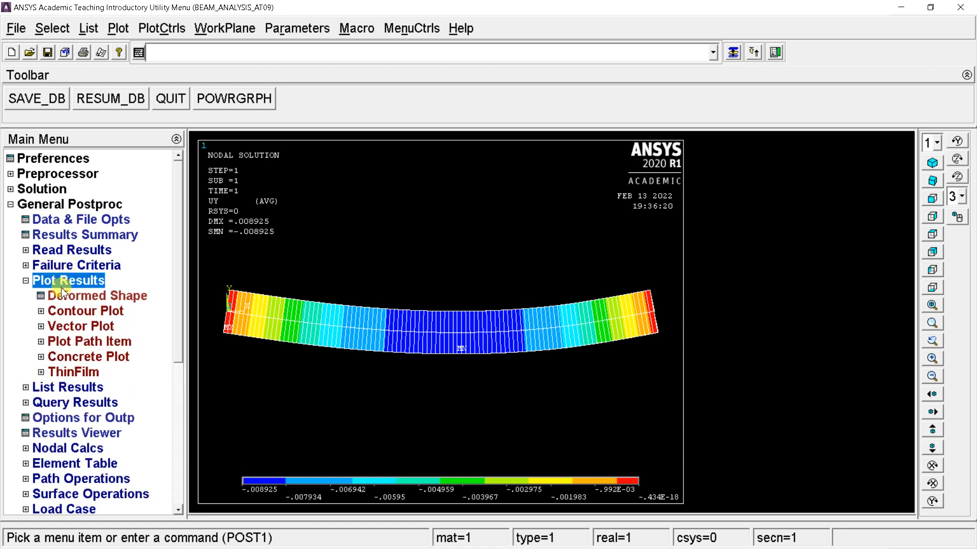
click(80, 314)
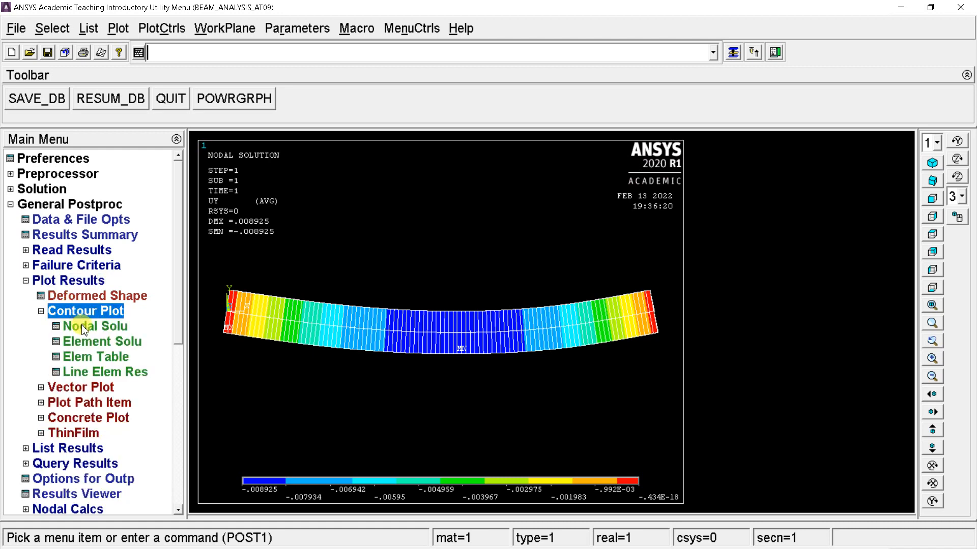
click(76, 371)
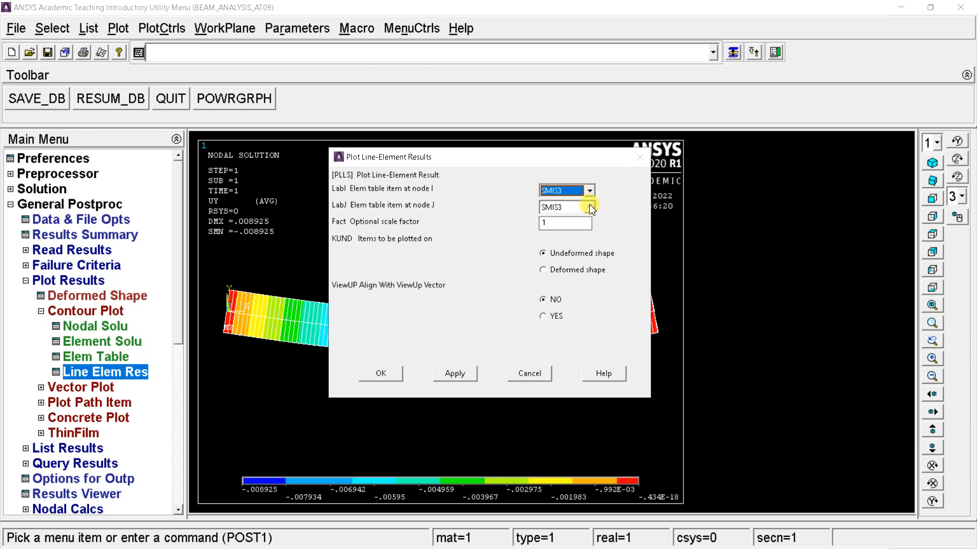
click(589, 190)
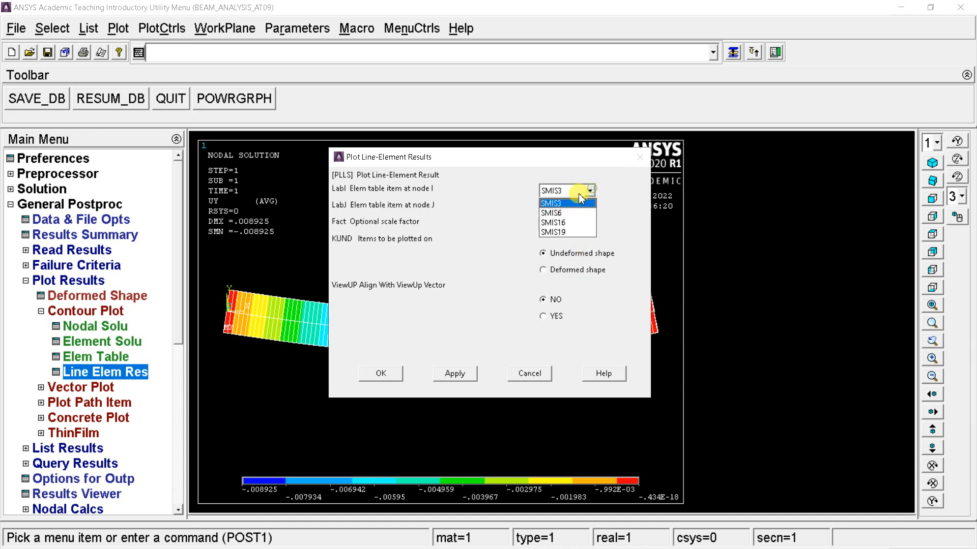
click(584, 207)
click(587, 207)
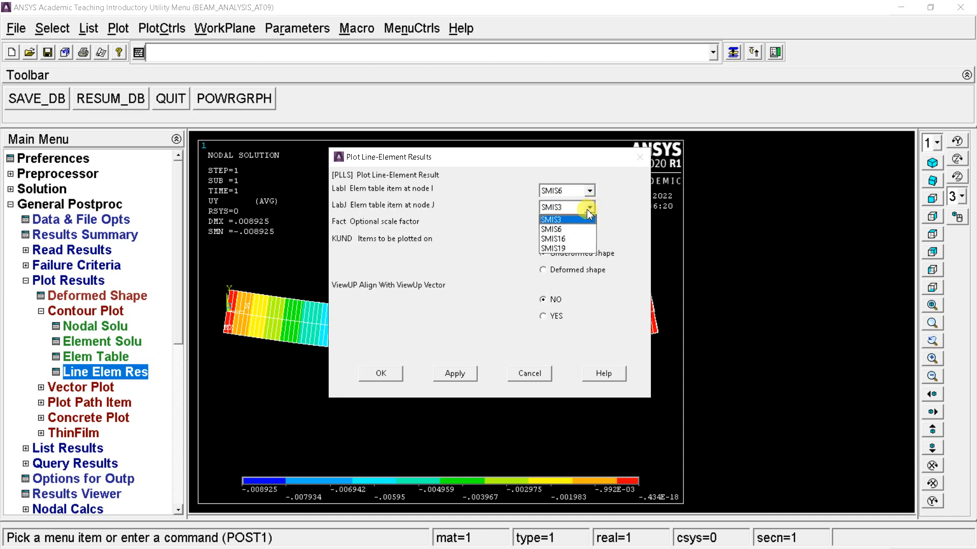
click(580, 249)
click(397, 373)
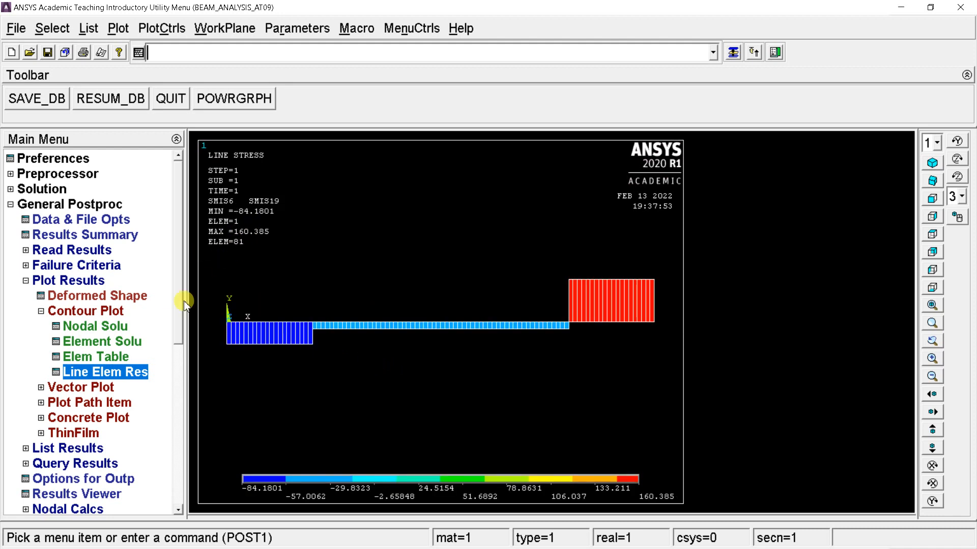
Step: Plot line-element results on the undeformed shape with SMIS3 at node I and SMIS16 at node J
click(125, 373)
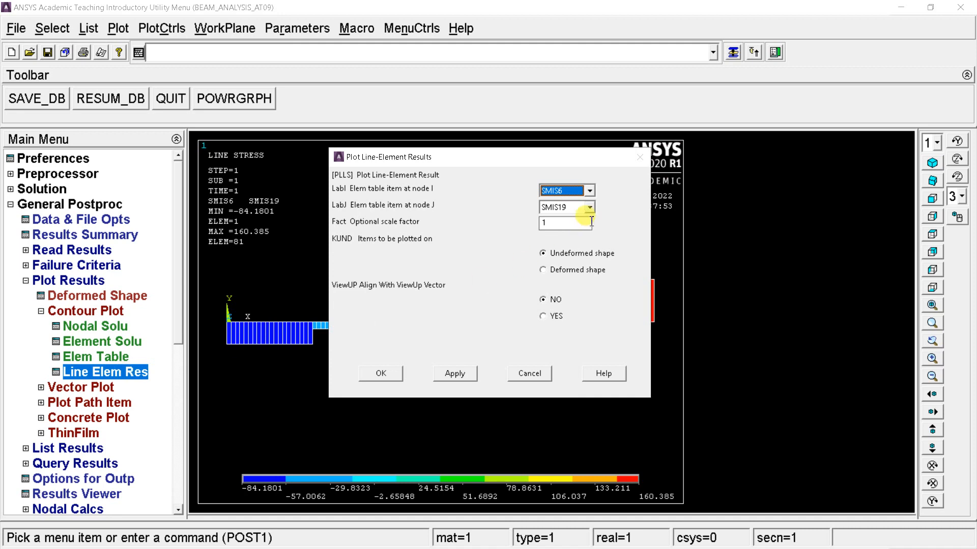
click(590, 191)
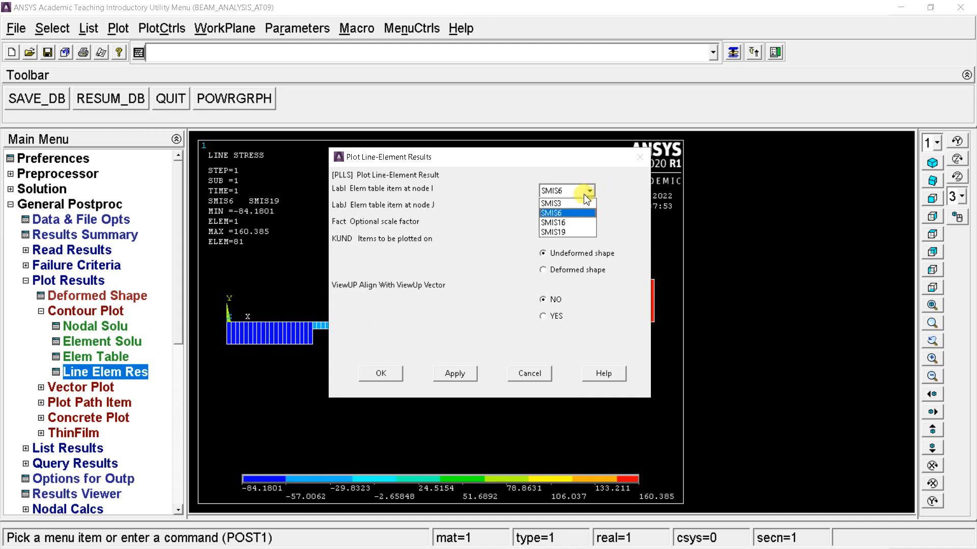
click(556, 199)
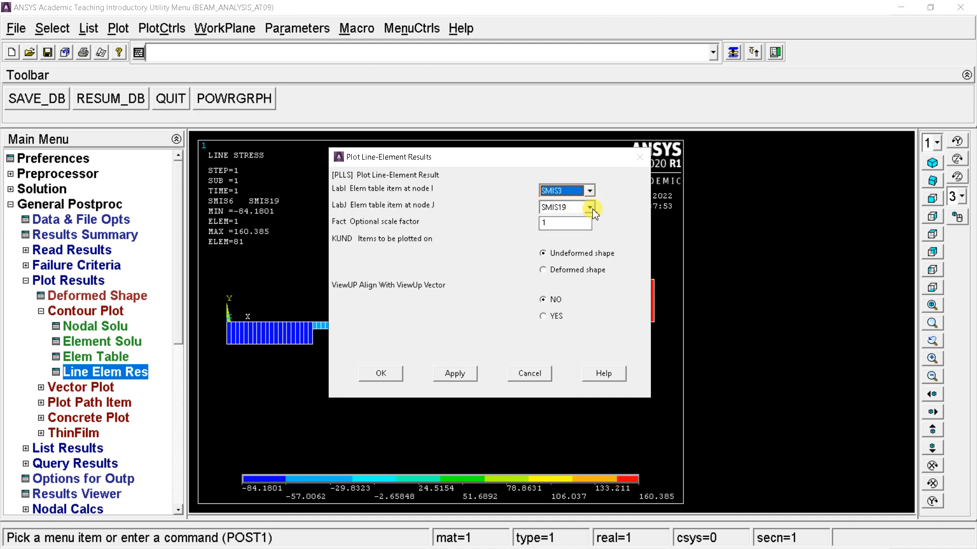
click(590, 207)
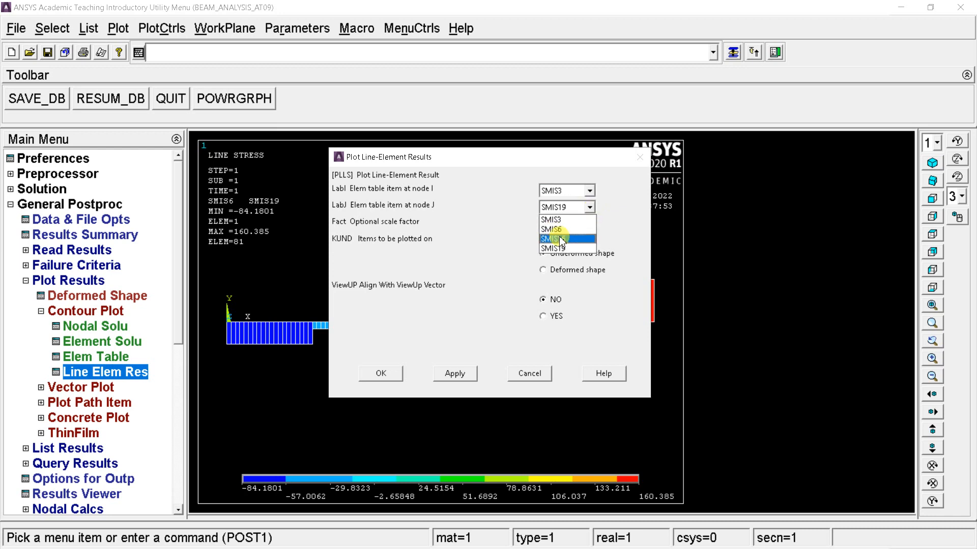
click(554, 244)
click(457, 372)
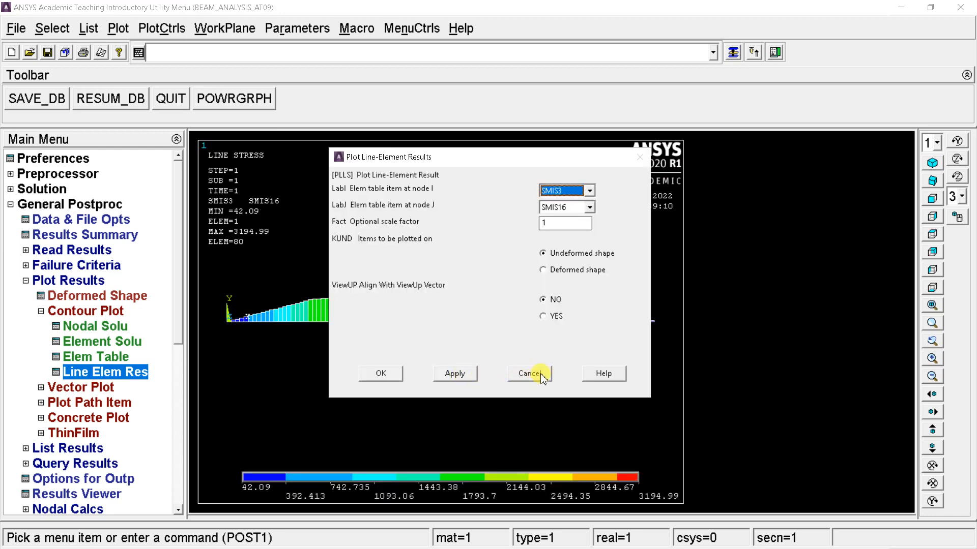
drag(524, 164, 893, 249)
click(769, 454)
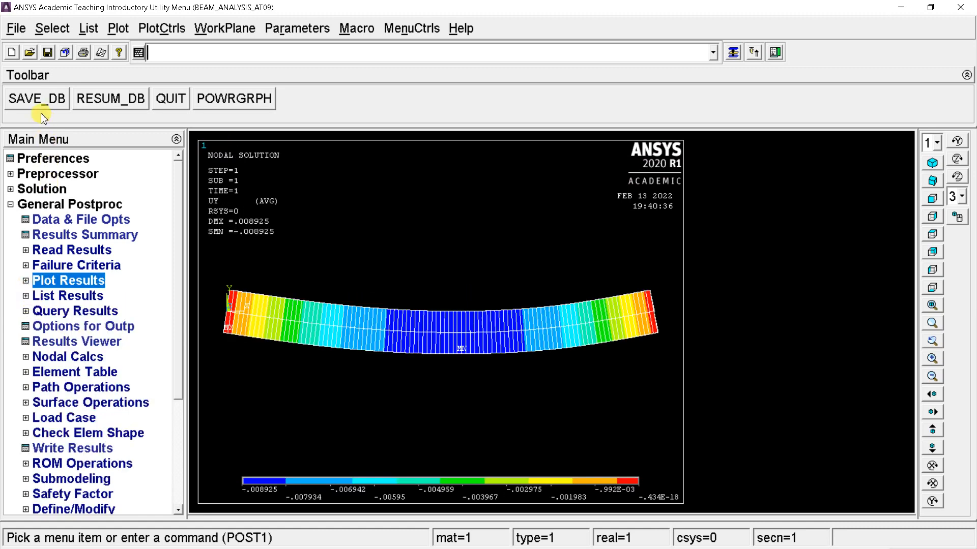
Step: Save the database under the current job name and exit the program with the Save Everything option
click(16, 28)
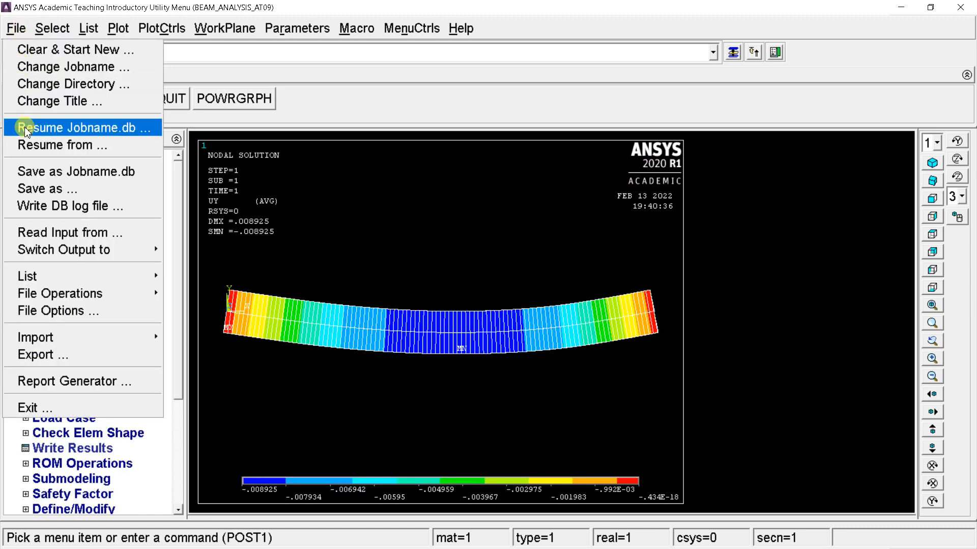
click(46, 172)
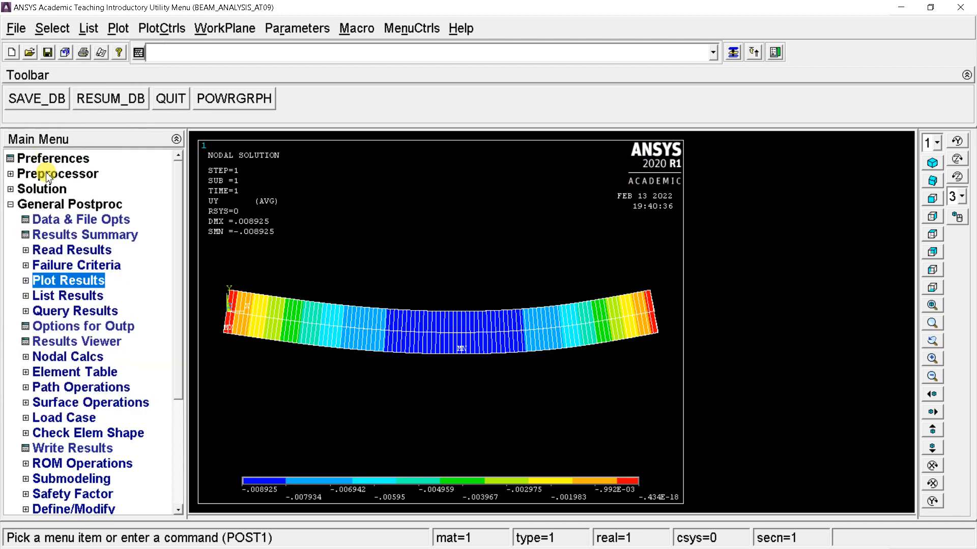
click(17, 28)
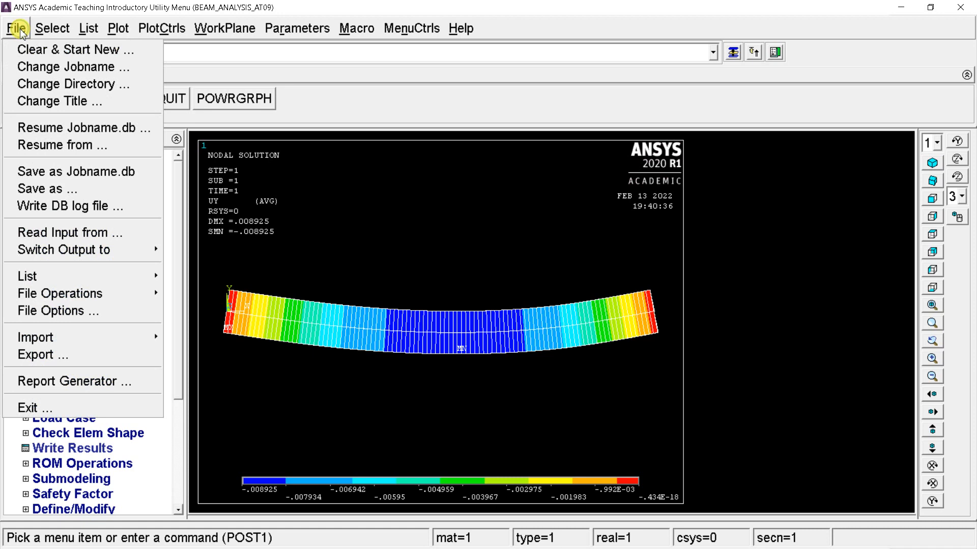
click(49, 409)
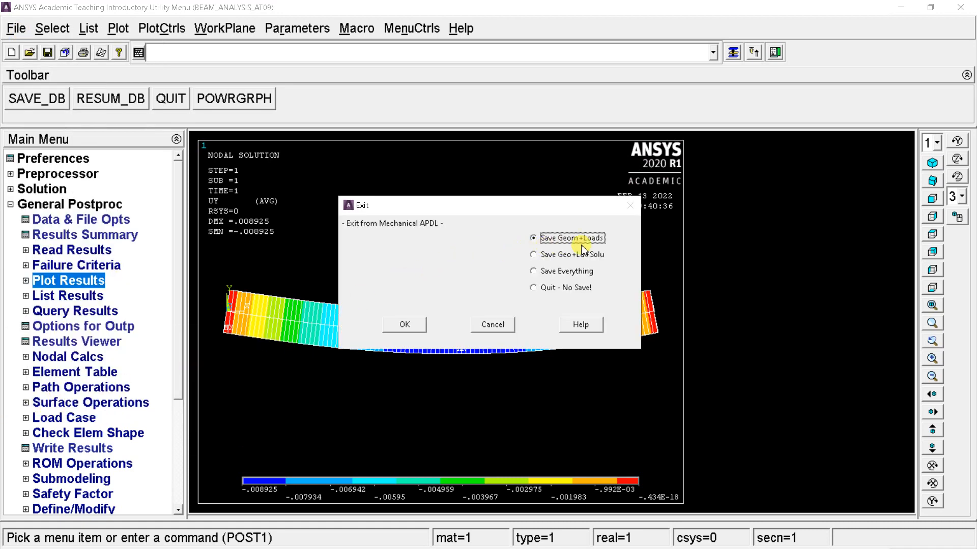
click(559, 271)
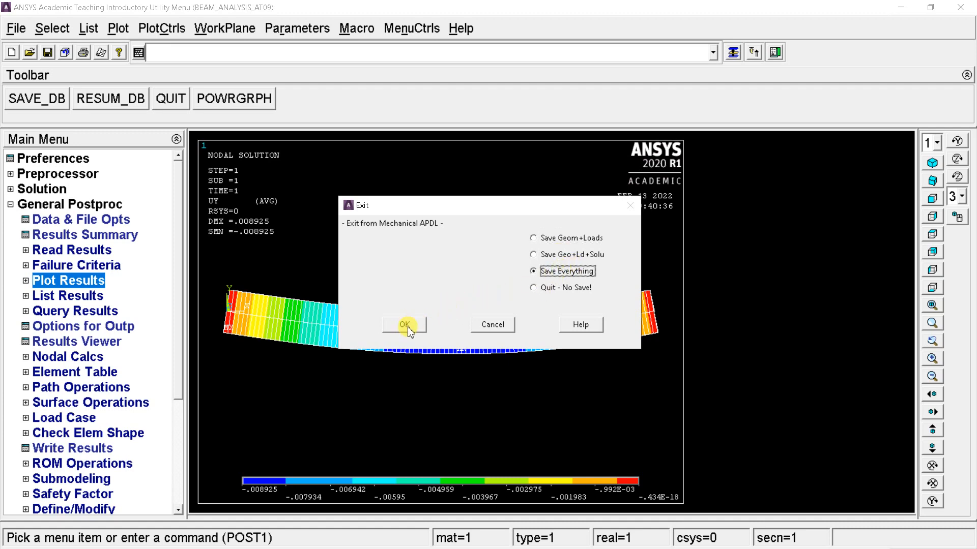